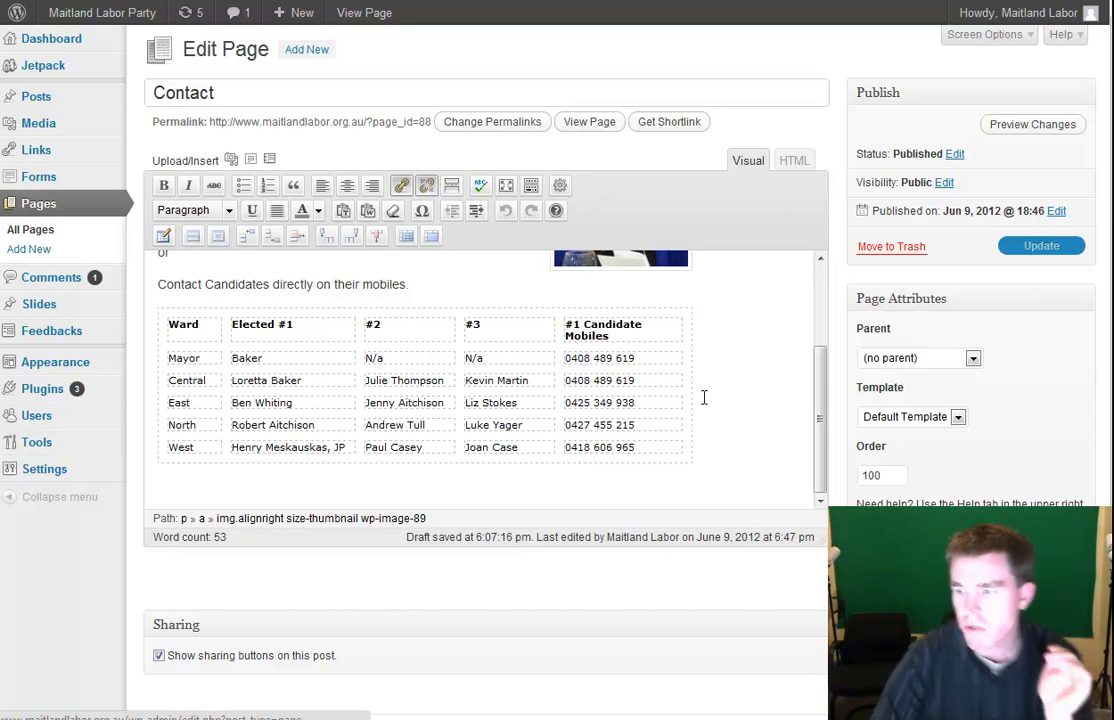
Start a new table below the sentence about contacting candidates on their mobiles, with 5 columns and 8 rows
left_click(450, 288)
key("Return")
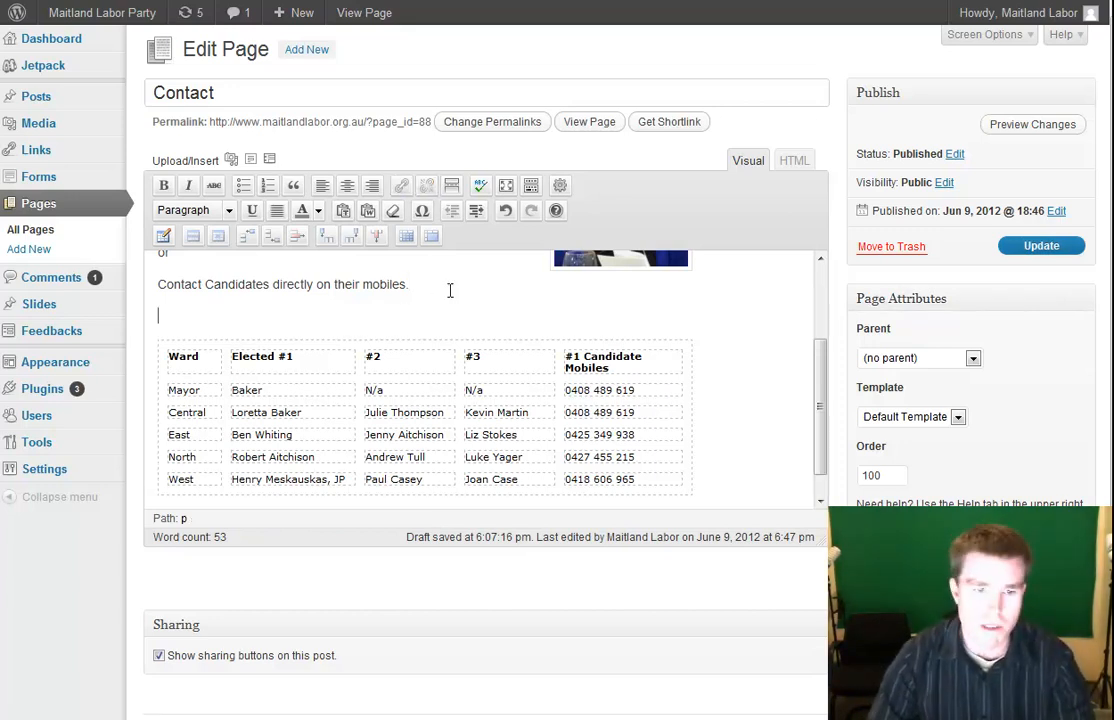
left_click(164, 238)
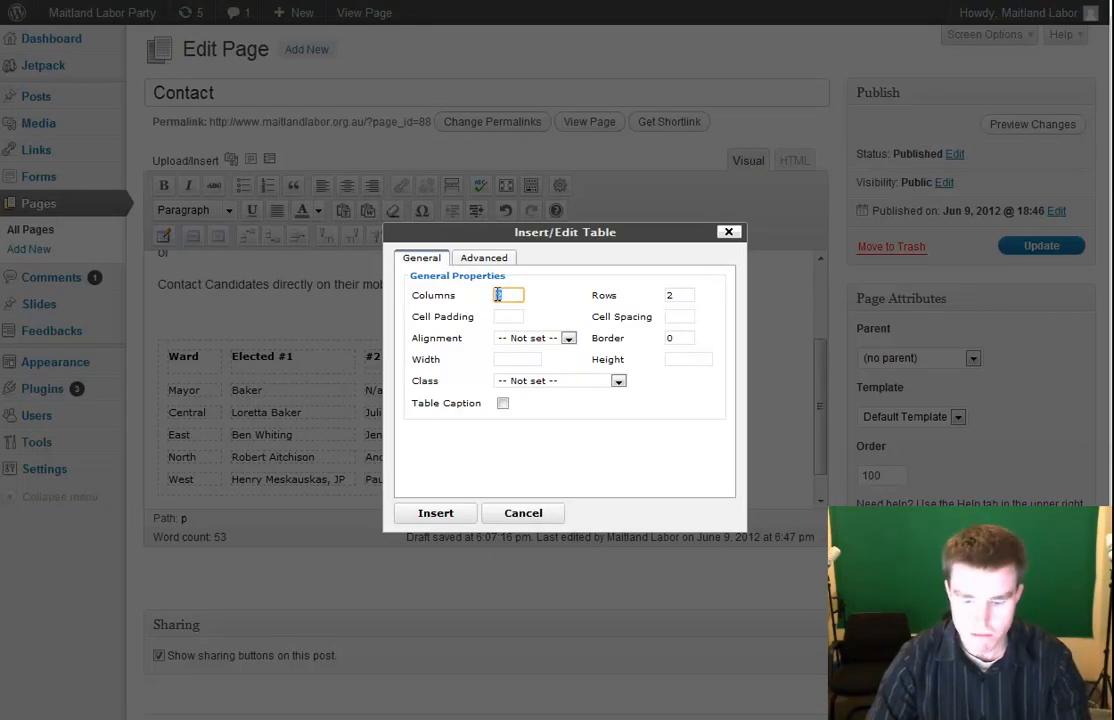
type("5")
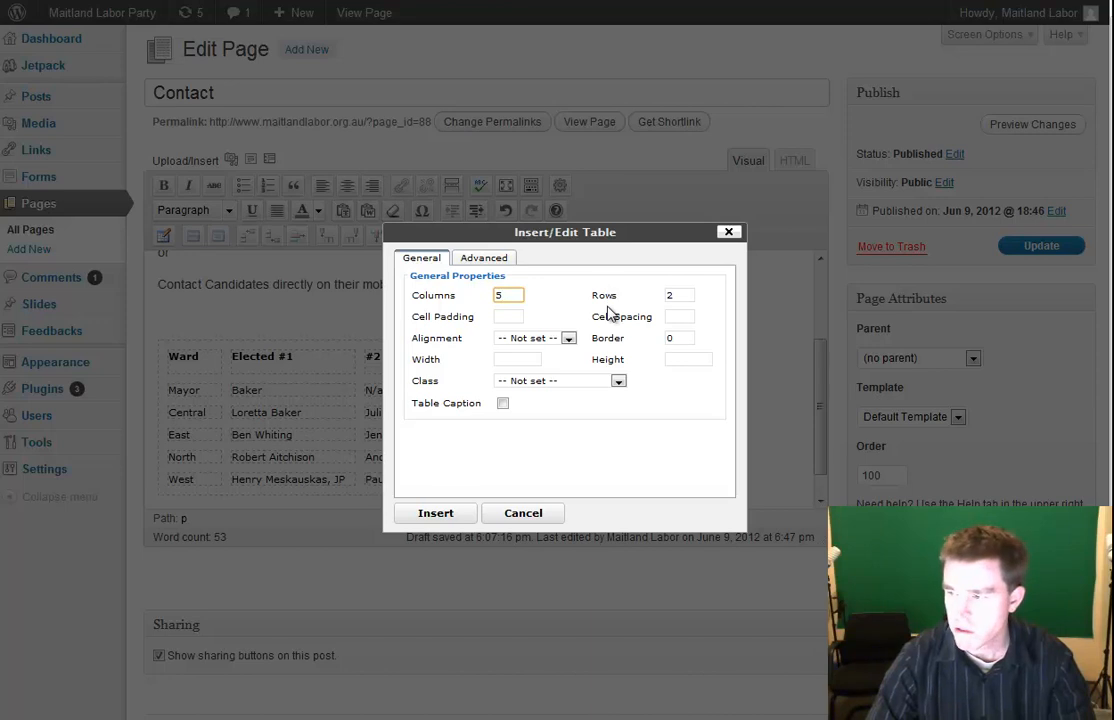
key("Tab")
type("8")
Set the table's cell padding to 5, cell spacing to 2 and width to 100%, and insert it
left_click(498, 316)
type("5")
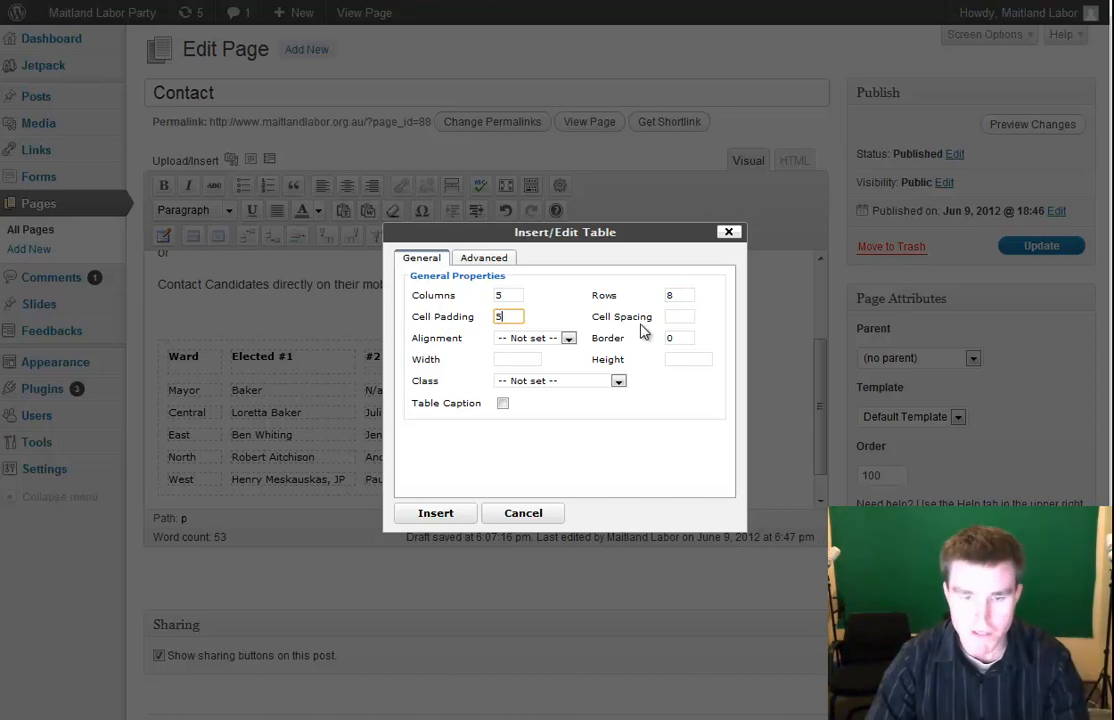
left_click(676, 316)
type("2")
left_click(531, 361)
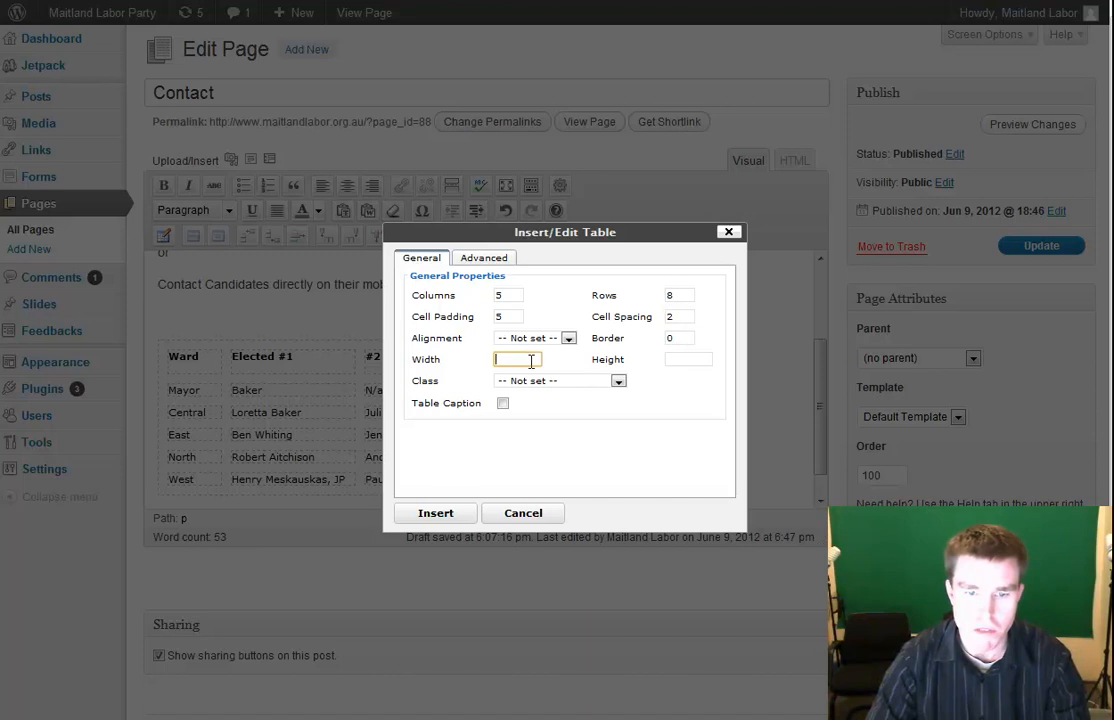
type("100")
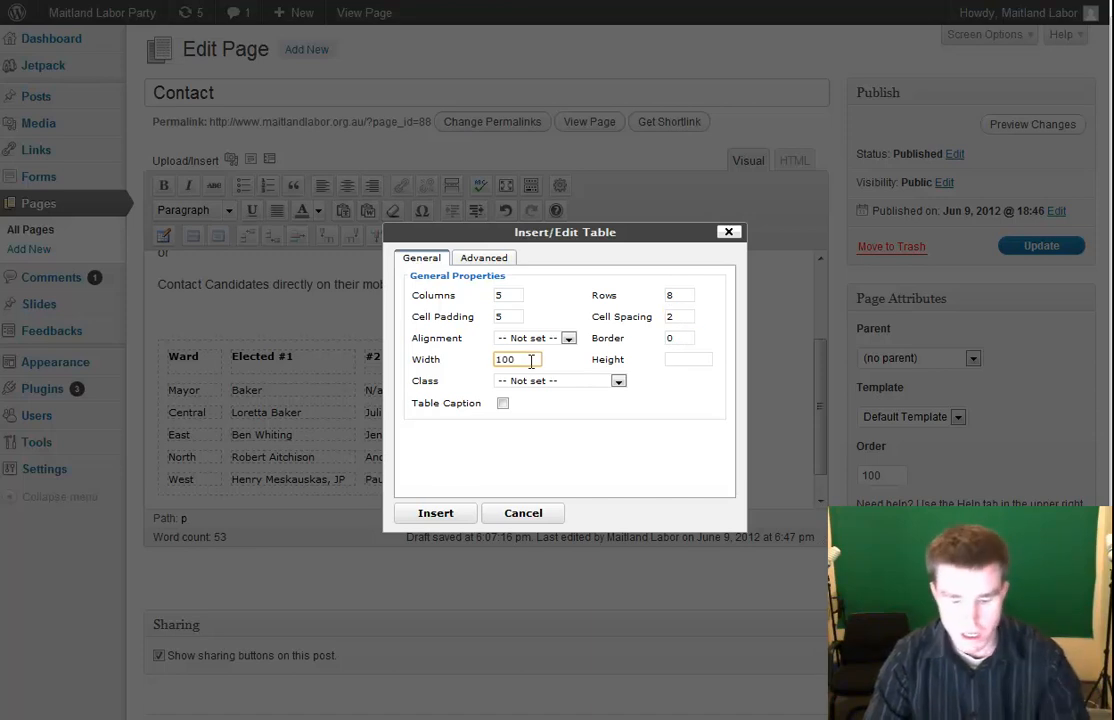
type("%")
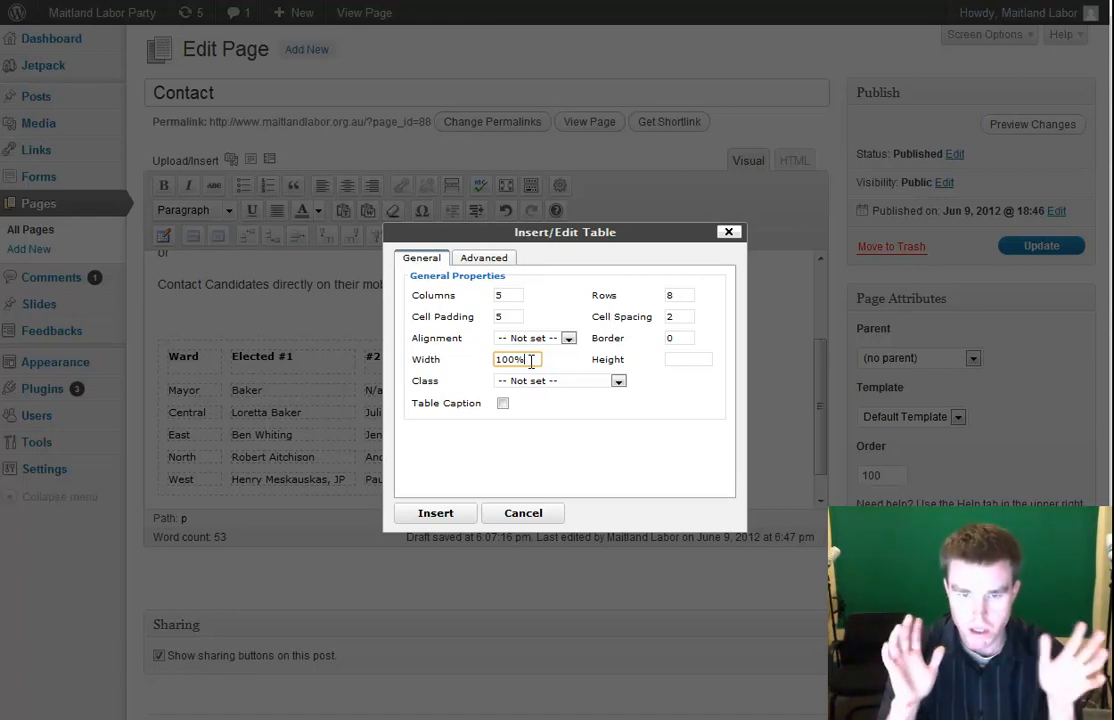
left_click(518, 294)
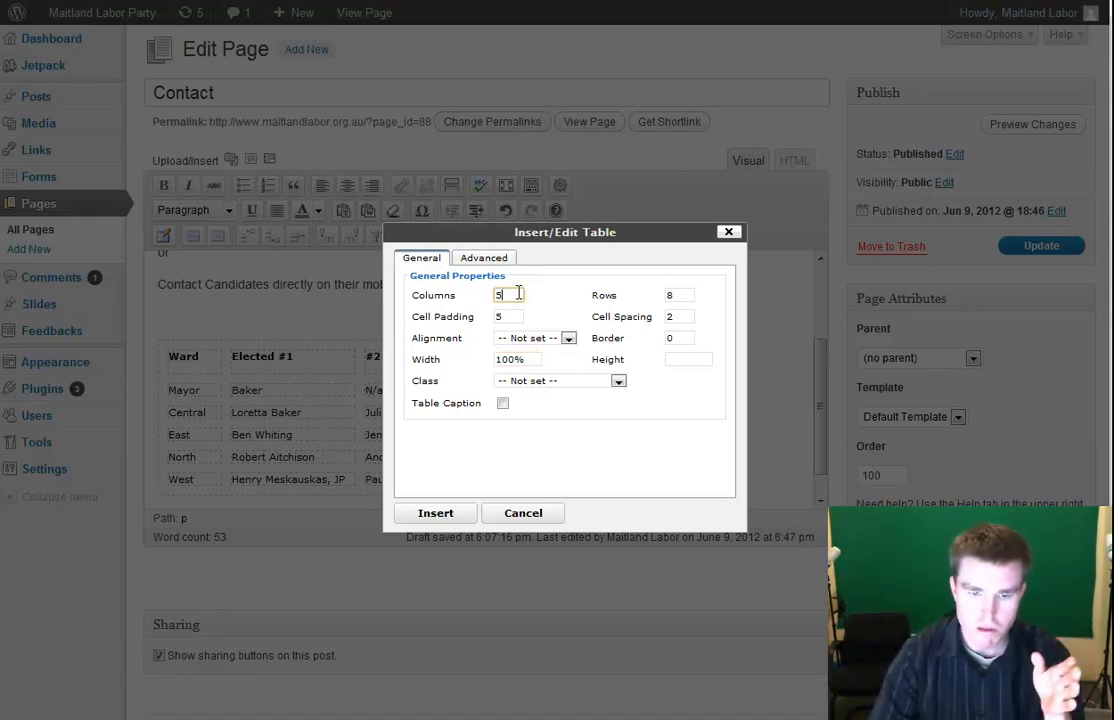
left_click(684, 296)
left_click(512, 316)
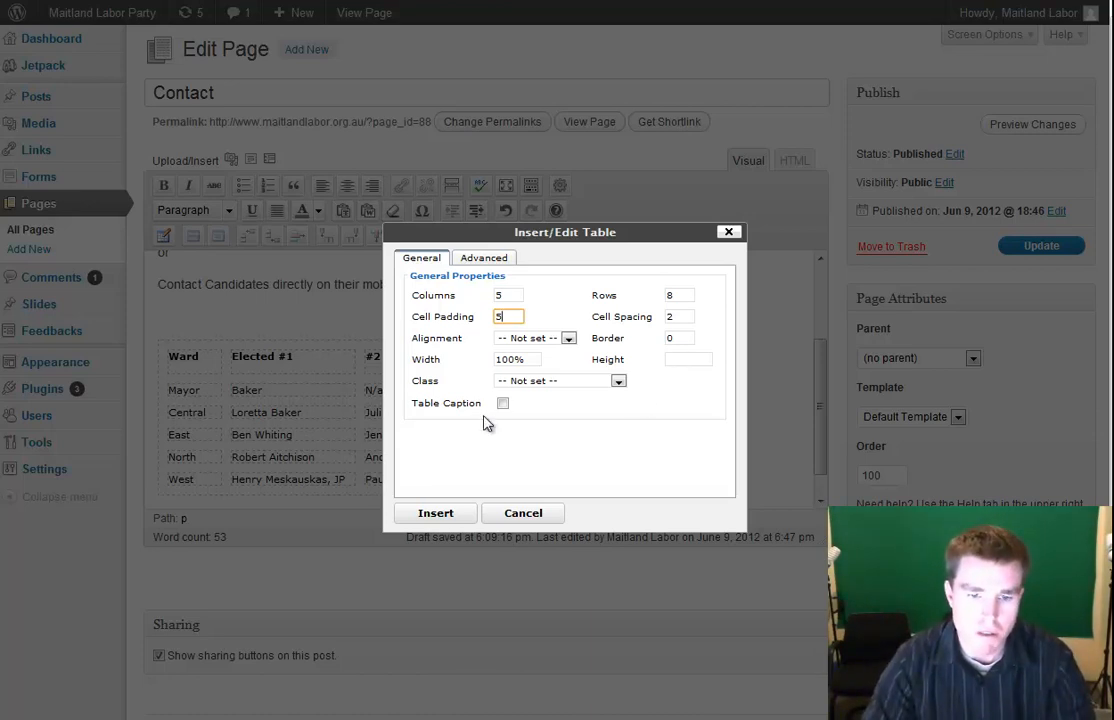
left_click(436, 513)
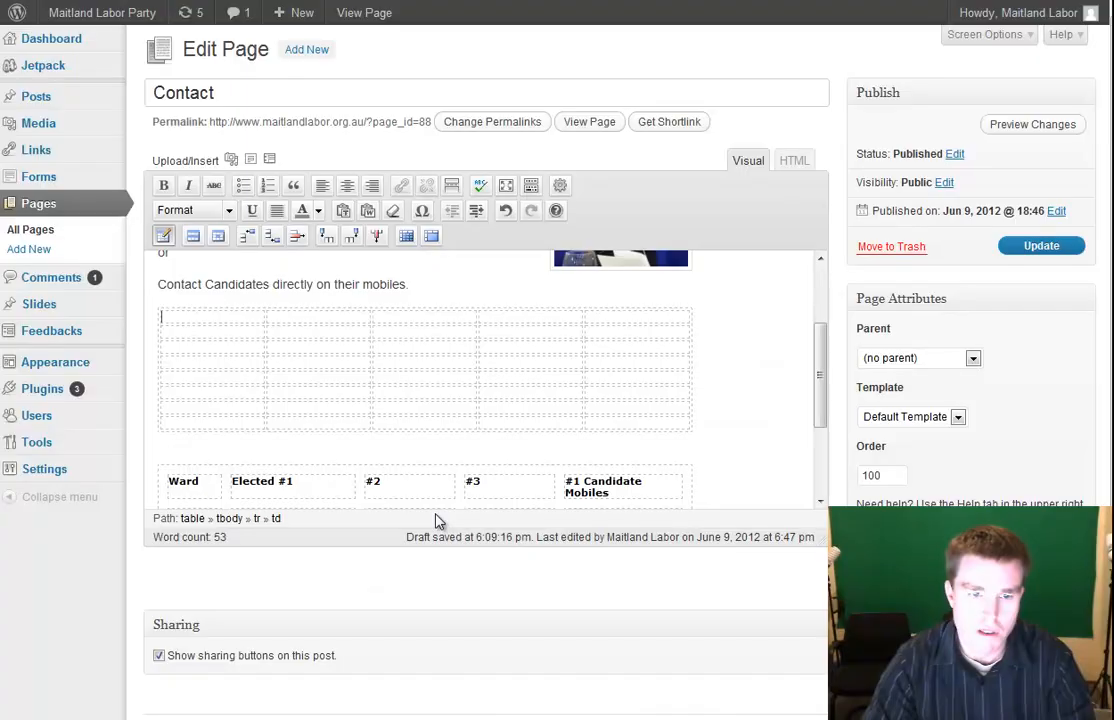
Enter the headings "Mayoral Candidate" and "Central Ward Candidates" in the first two columns of the new table's top row
left_click(221, 318)
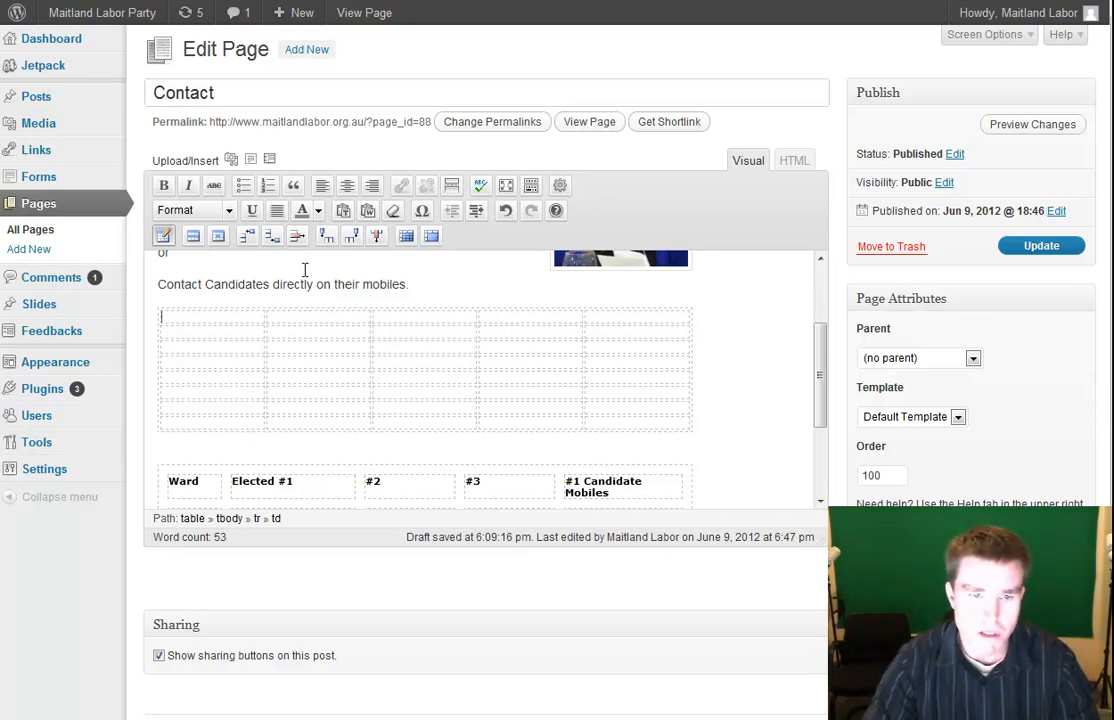
type("Mayoral Candidate")
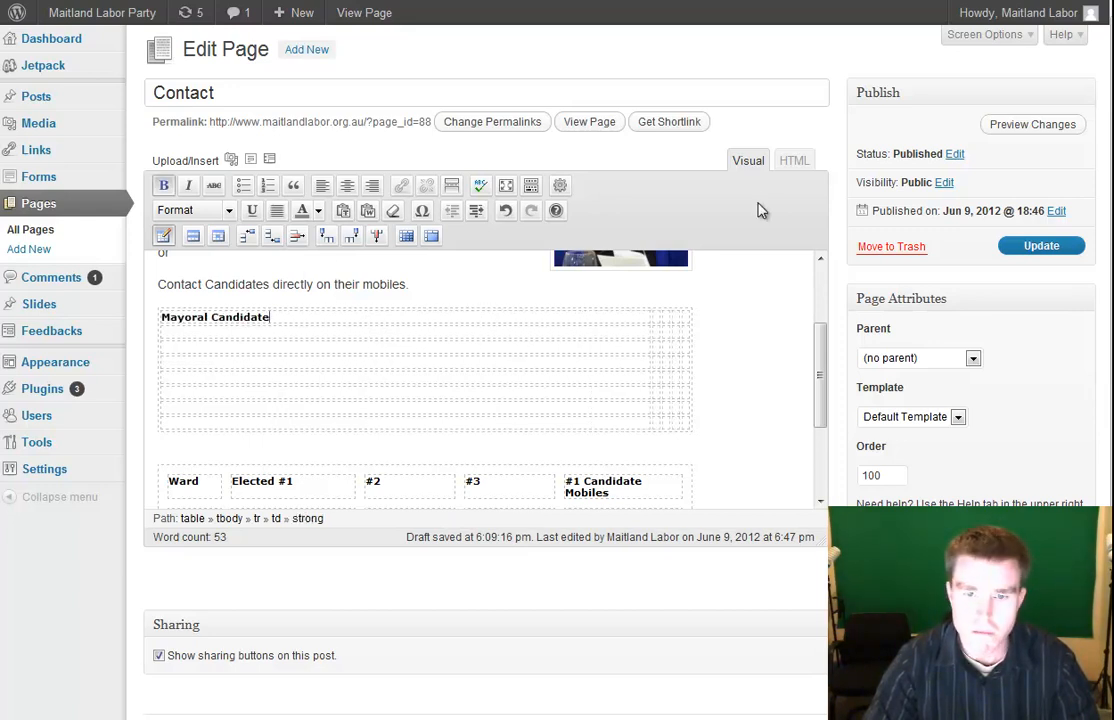
left_click(793, 161)
left_click_drag(836, 224, 846, 371)
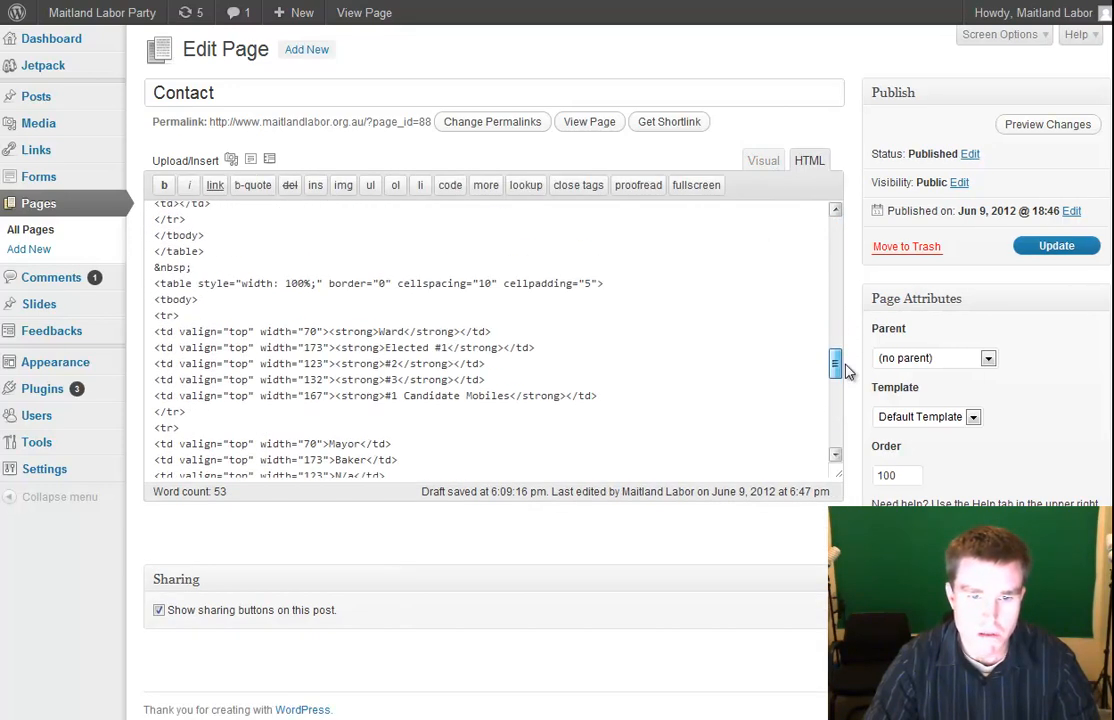
left_click(764, 161)
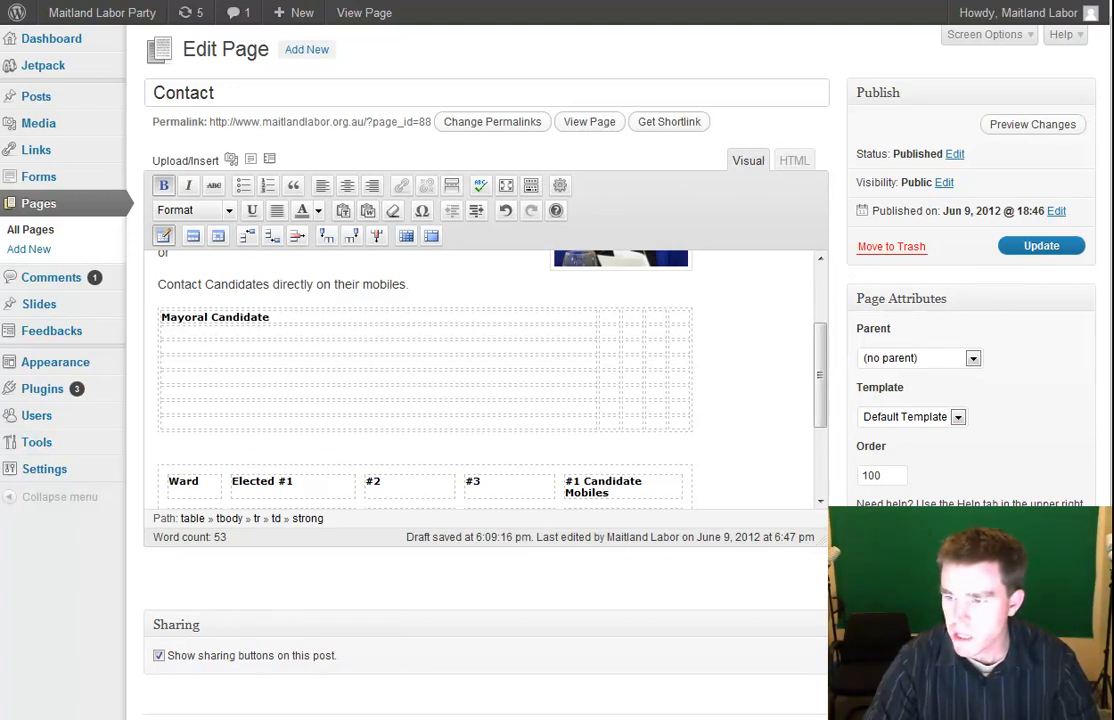
left_click(608, 317)
type("Central Ward Candidates")
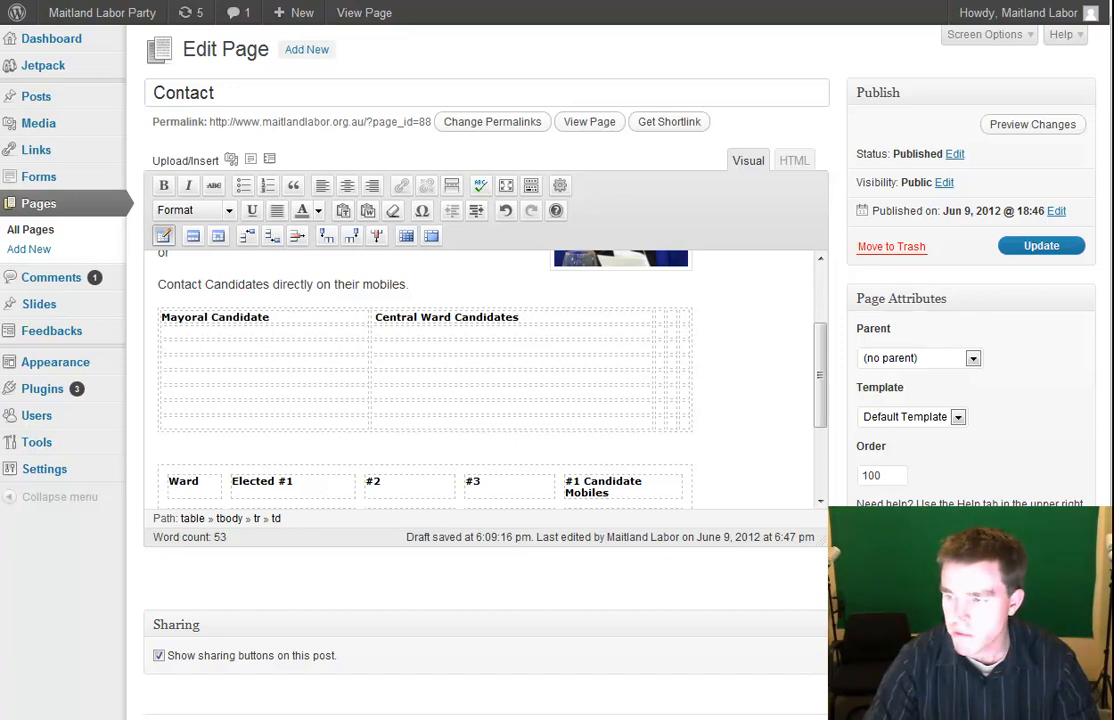
Enter the headings "East Ward Candidates", "North Ward Candidates" and "West Ward Candidates" in the remaining three columns
left_click(661, 317)
type("East Ward Candidates")
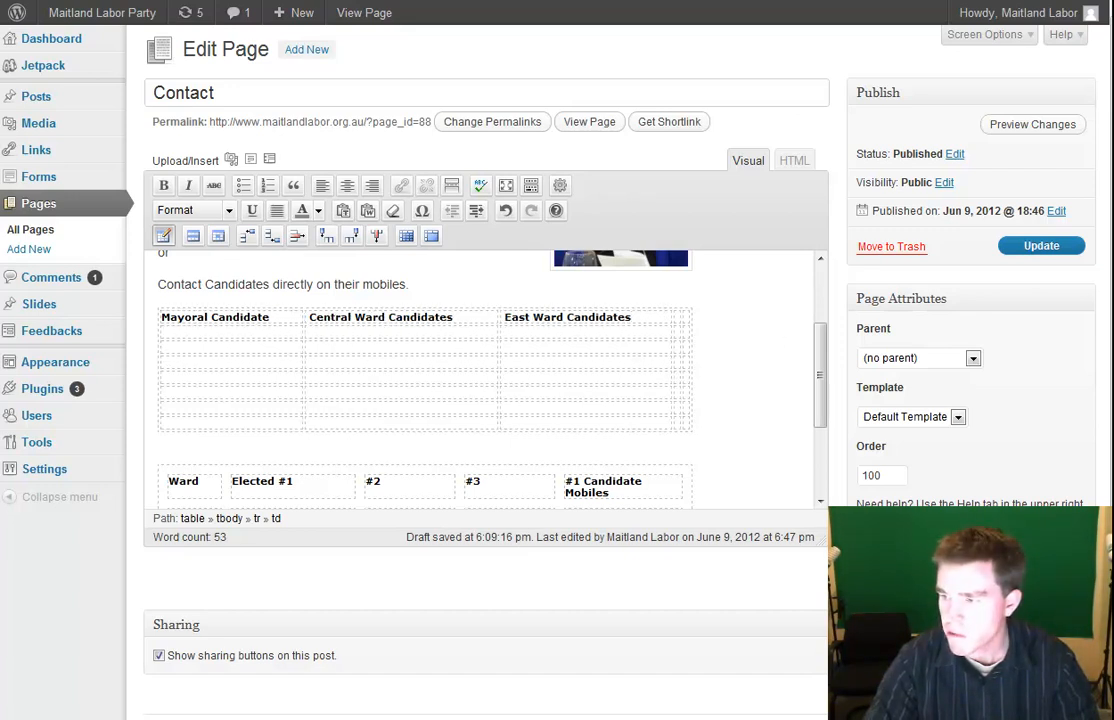
left_click(683, 317)
type("North Ward Candidates")
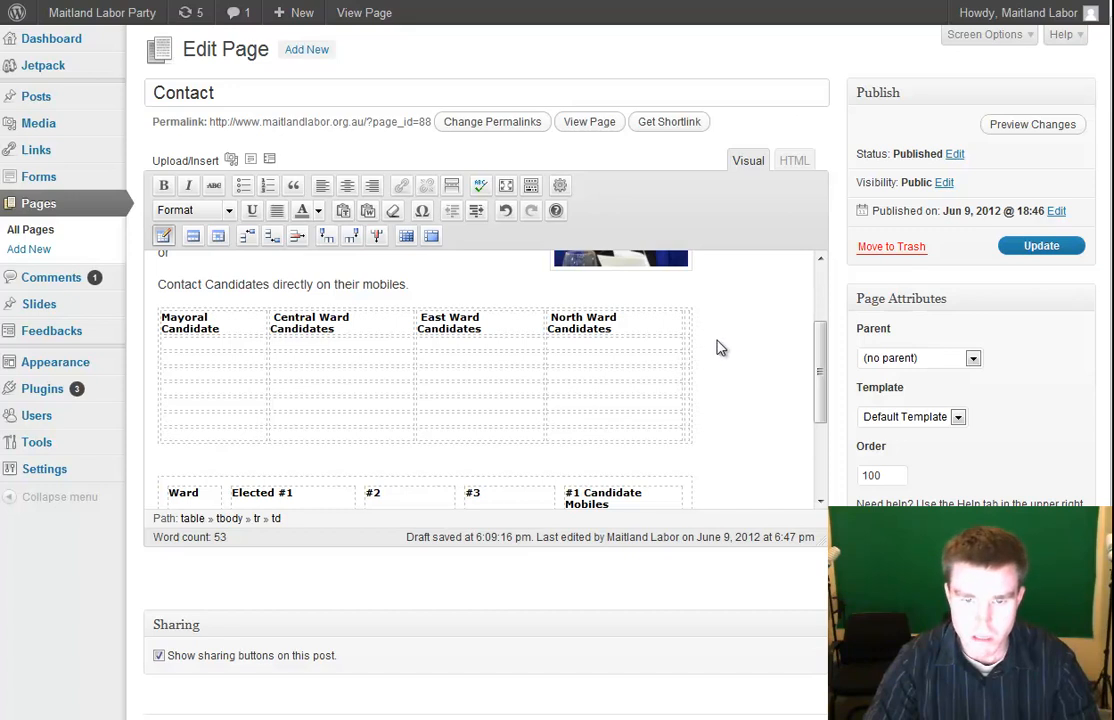
left_click(689, 317)
type("West Ward Candidates")
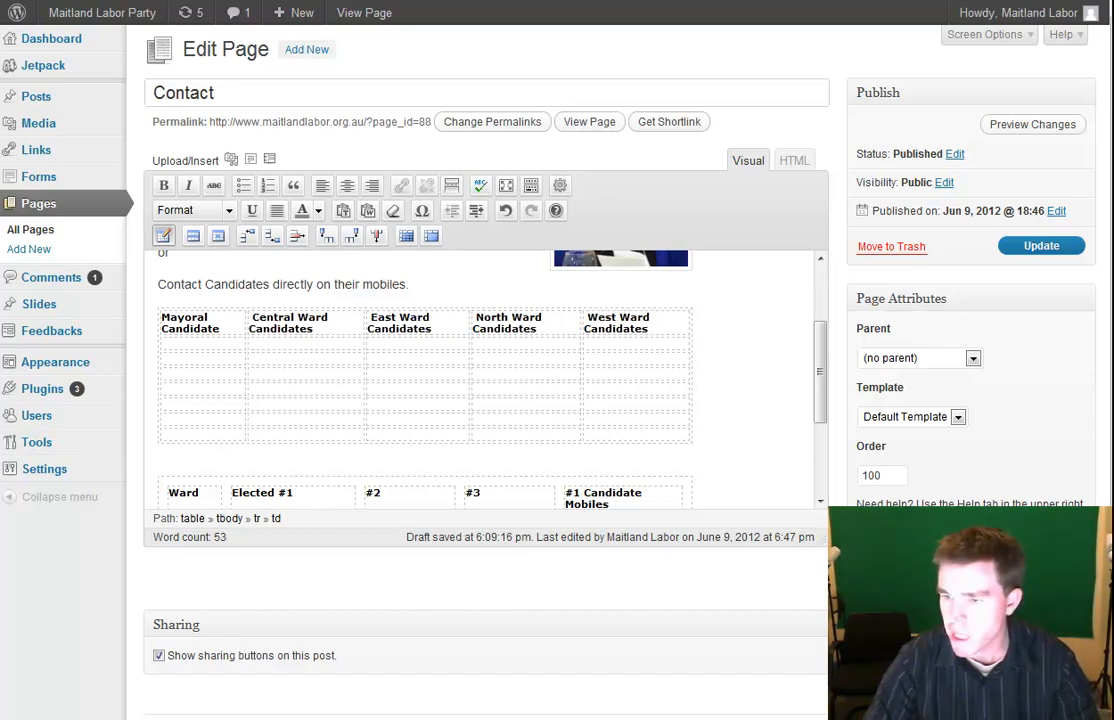
Enter the mayoral candidate's full name, phone number and e-mail address in rows three to five of the Mayoral Candidate column
left_click(197, 355)
type("Loretta Baker")
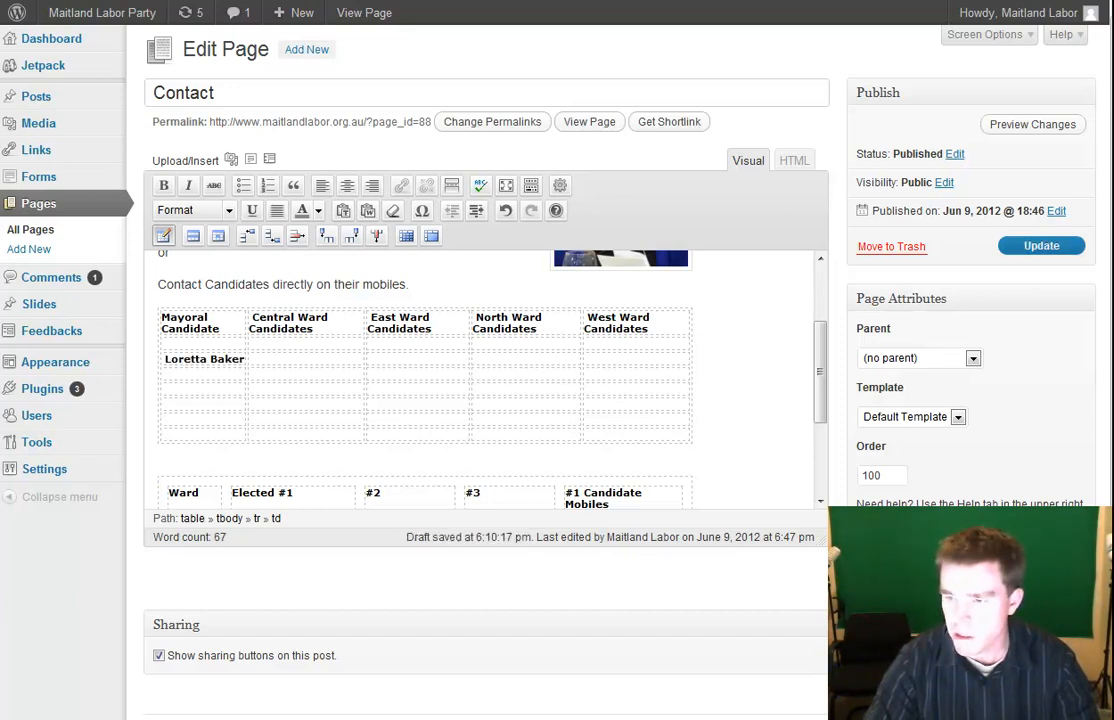
left_click(216, 373)
key("ctrl+v")
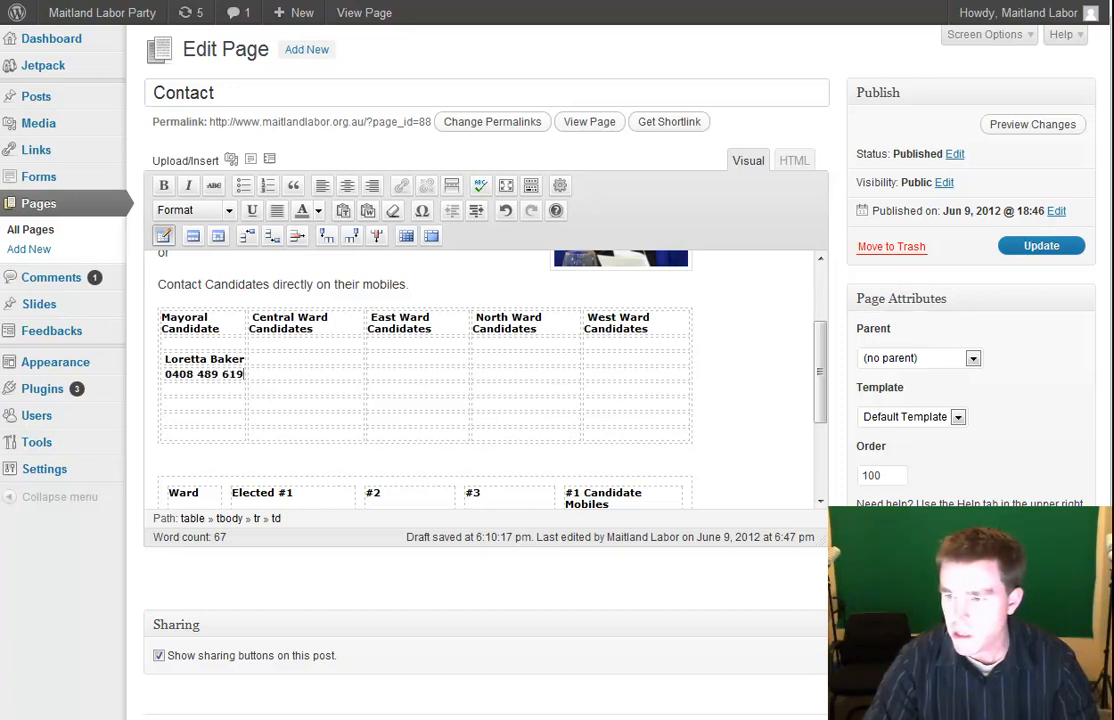
left_click(179, 390)
key("ctrl+v")
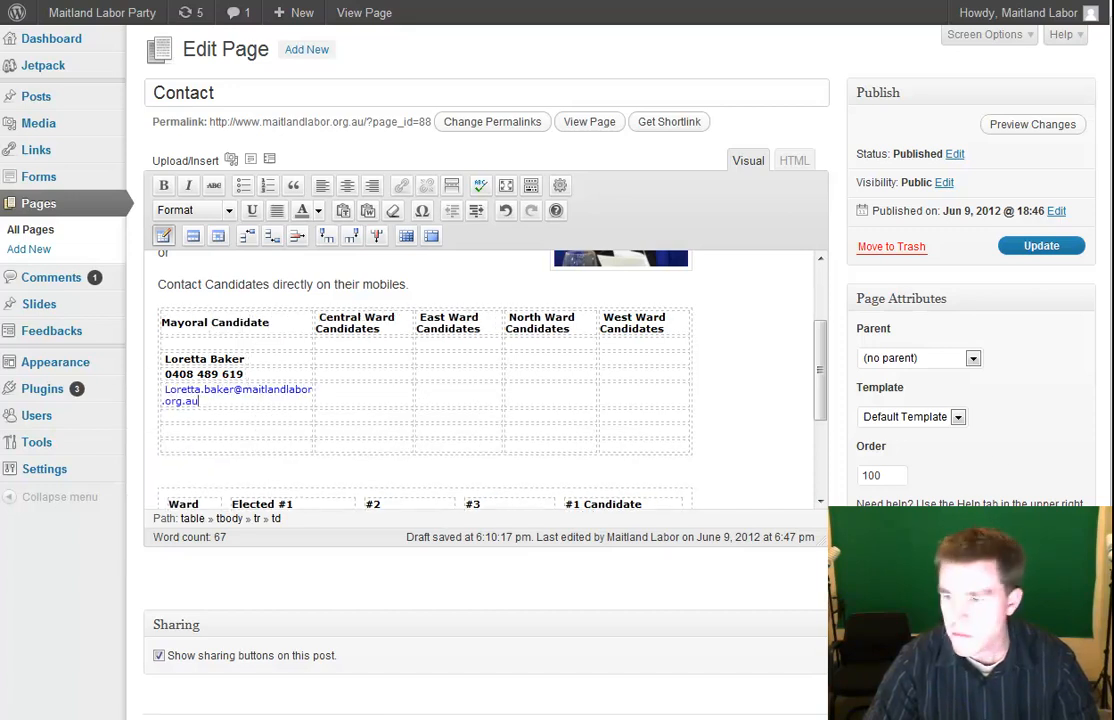
left_click(281, 402)
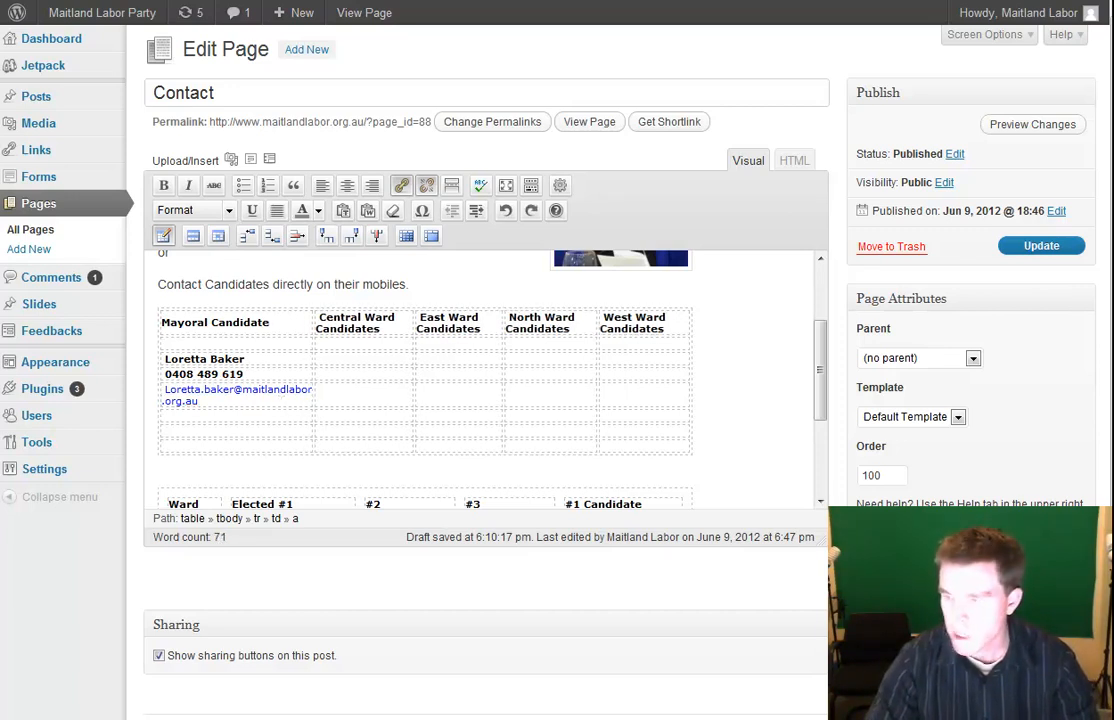
Copy the mayoral candidate's name into the same row of the Central Ward Candidates column
left_click_drag(246, 361, 170, 356)
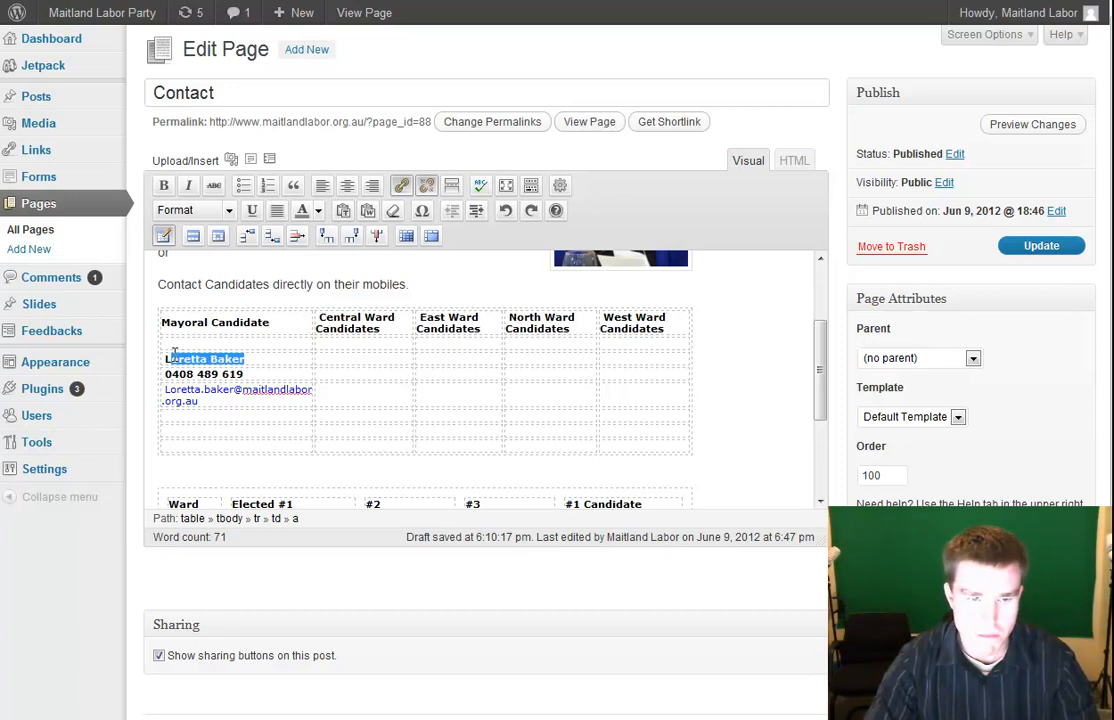
key("ctrl+c")
left_click(336, 358)
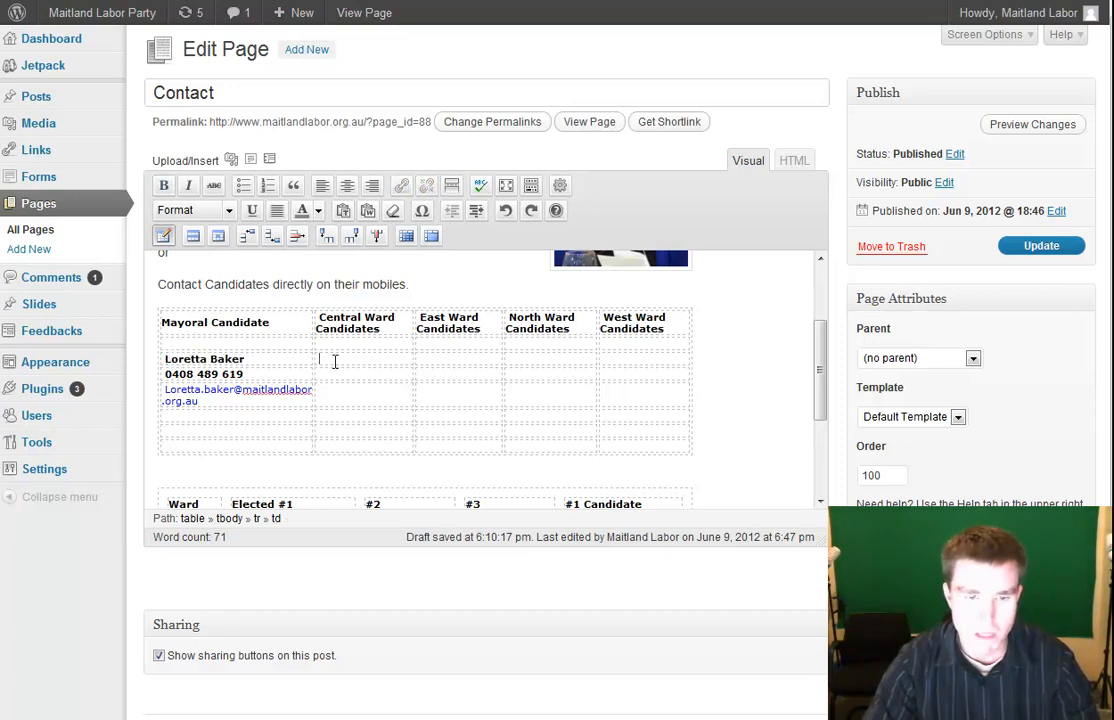
key("ctrl+v")
Remove the leading spaces from the mayoral candidate's phone number, name and e-mail, and from the name in the Central Ward column
left_click_drag(244, 374, 163, 374)
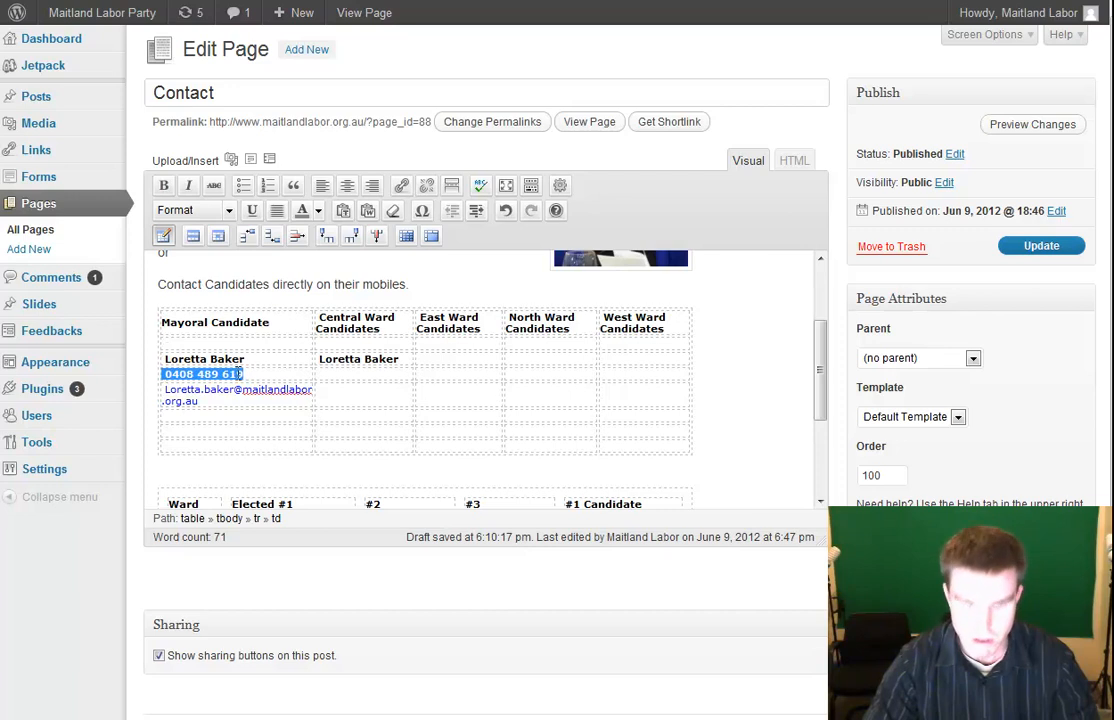
left_click(171, 376)
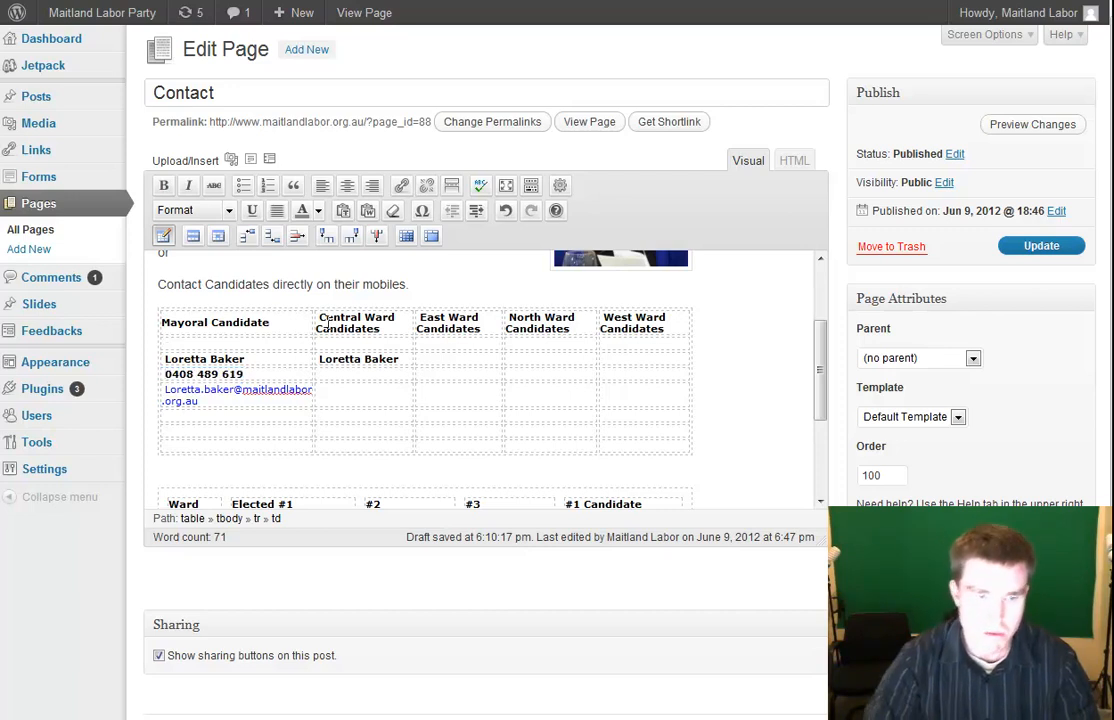
key("Delete")
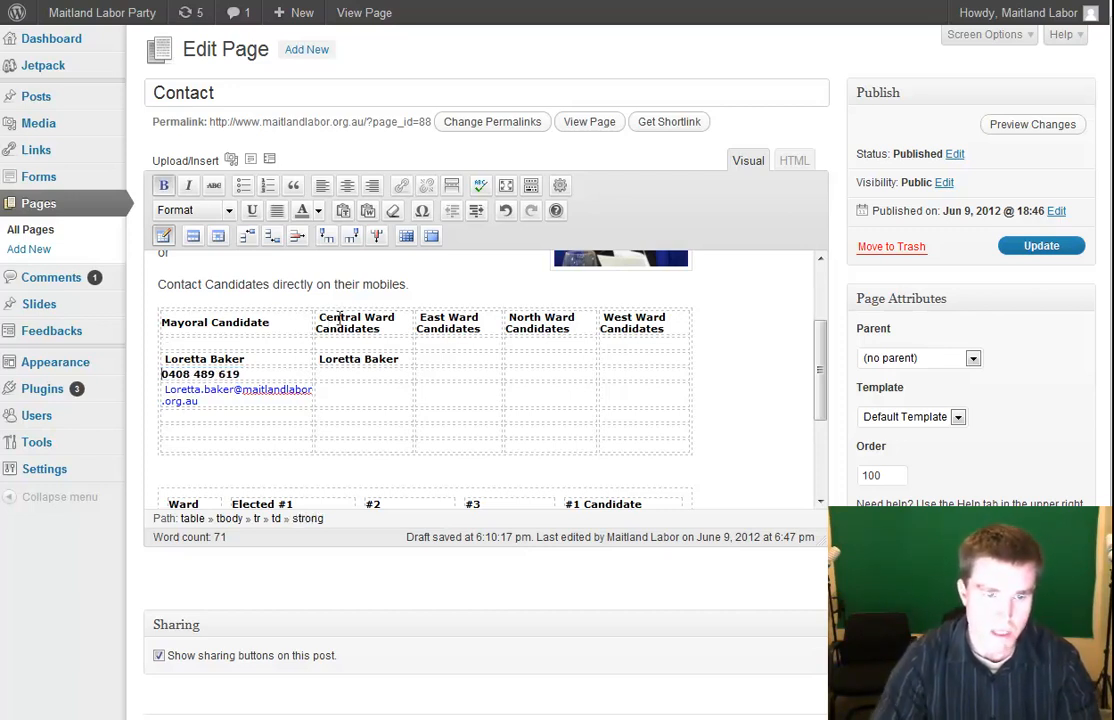
left_click(167, 361)
key("Delete")
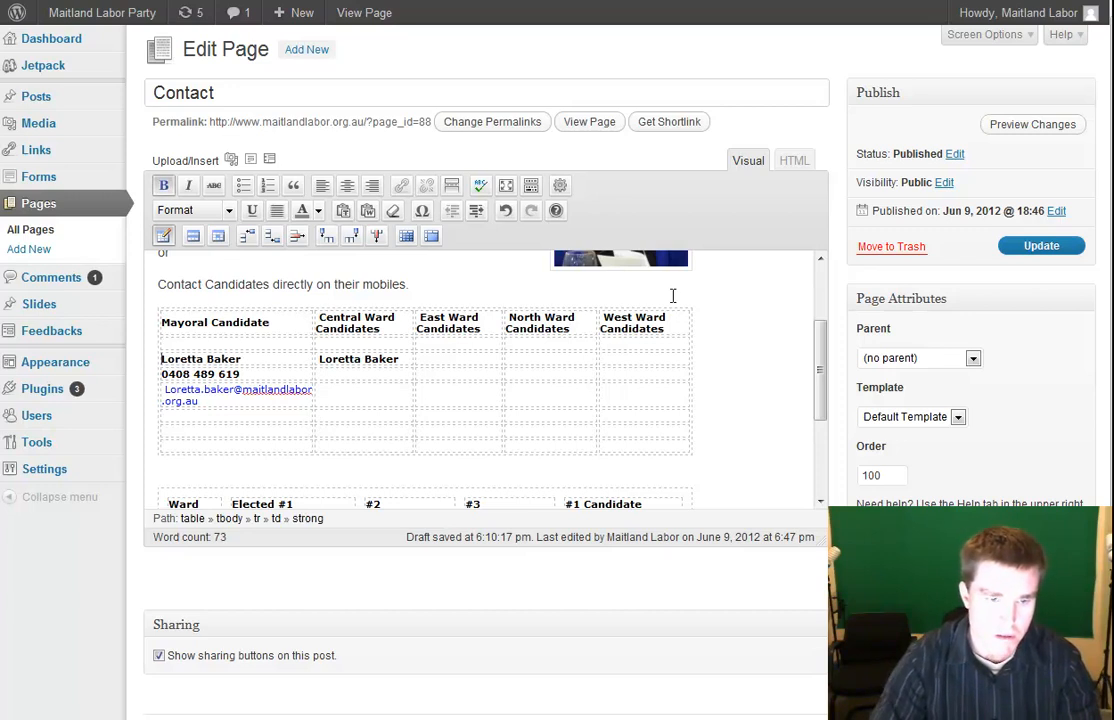
left_click(167, 393)
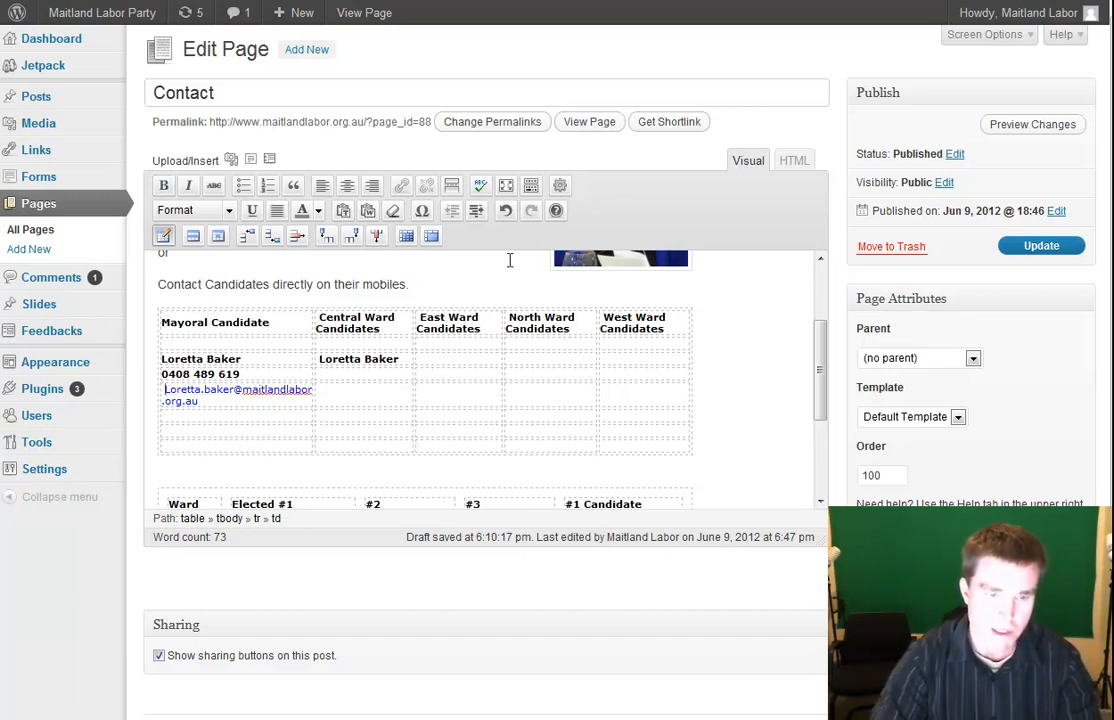
key("Delete")
left_click(316, 359)
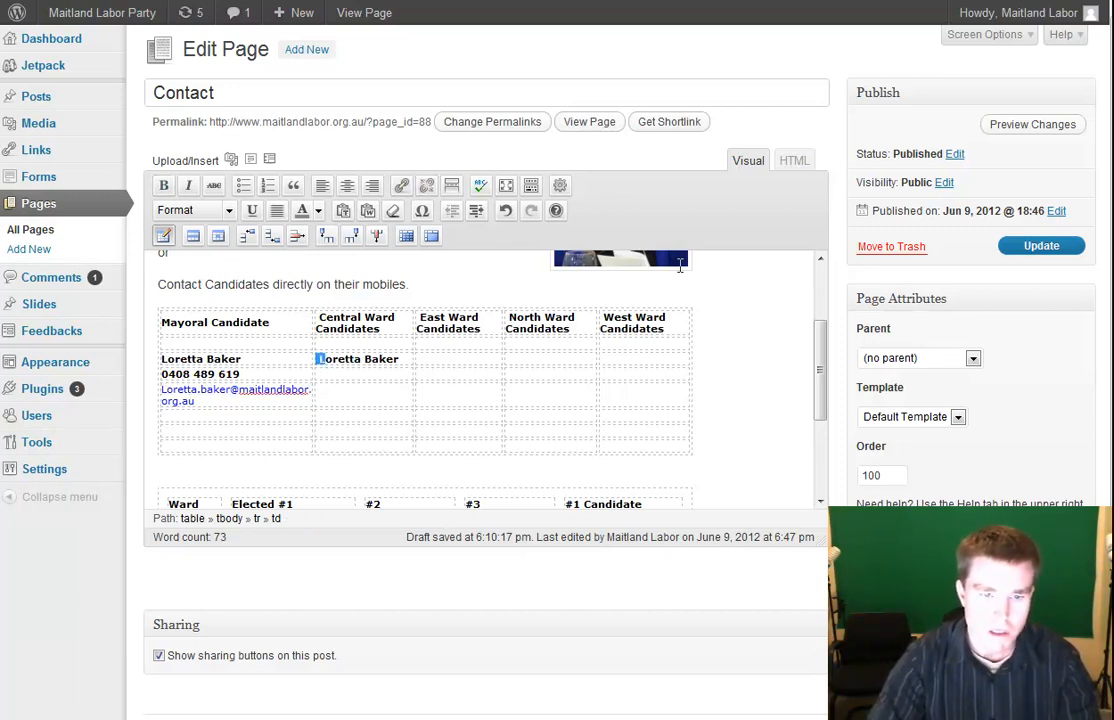
key("Delete")
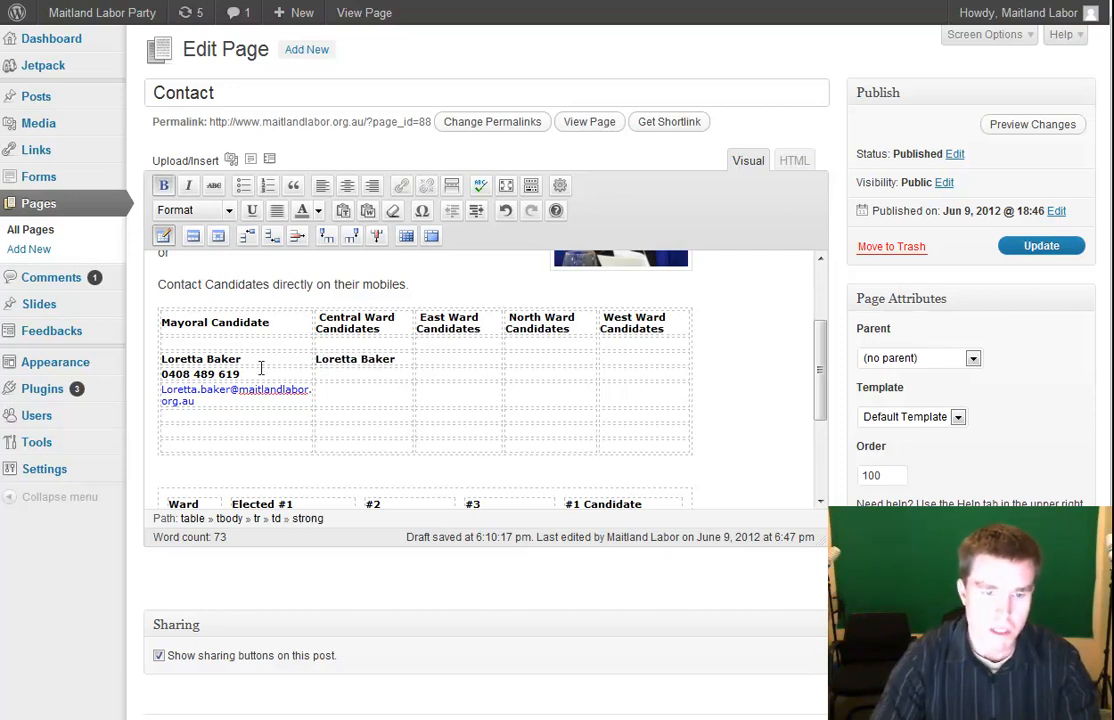
Try to copy the mayoral candidate's phone number into the cell under the name in the Central Ward column
left_click_drag(241, 374, 159, 374)
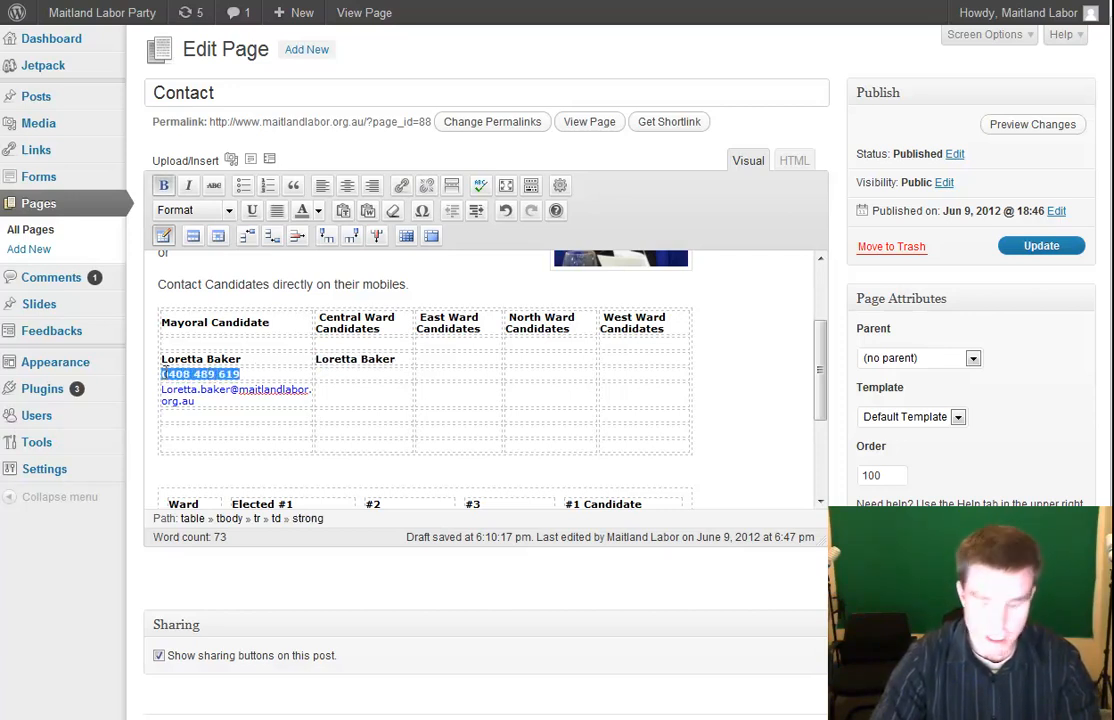
left_click(318, 374)
key("ctrl+v")
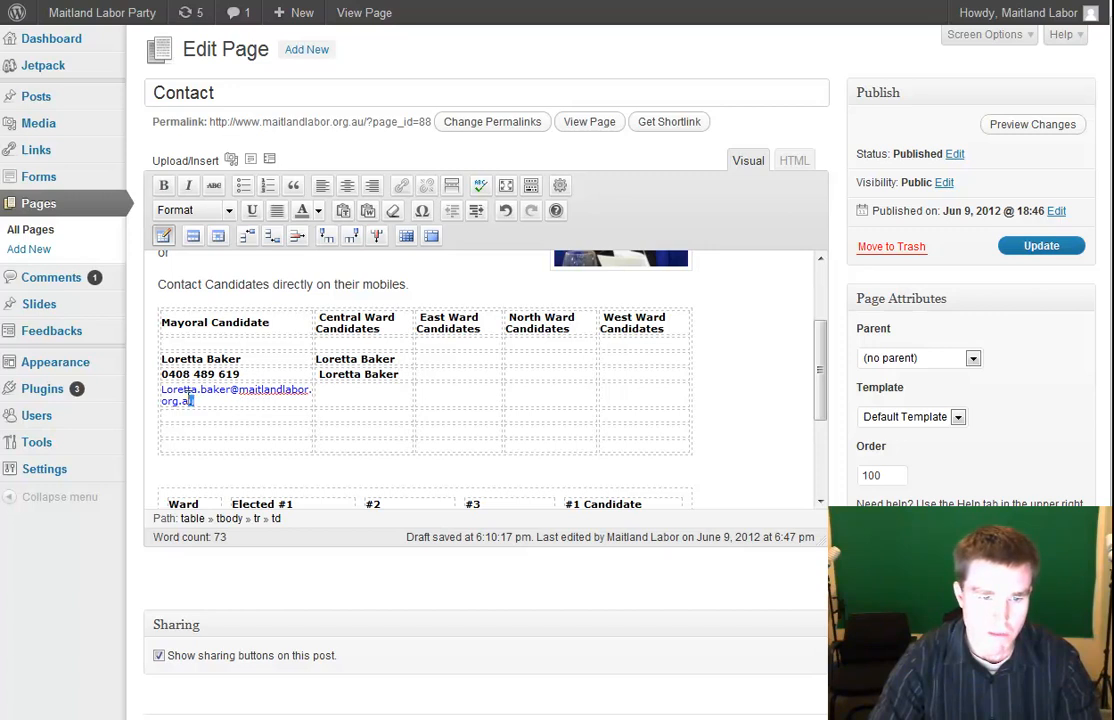
Copy the mayoral candidate's e-mail address into the same row of the Central Ward column
left_click_drag(196, 401, 163, 389)
key("ctrl+c")
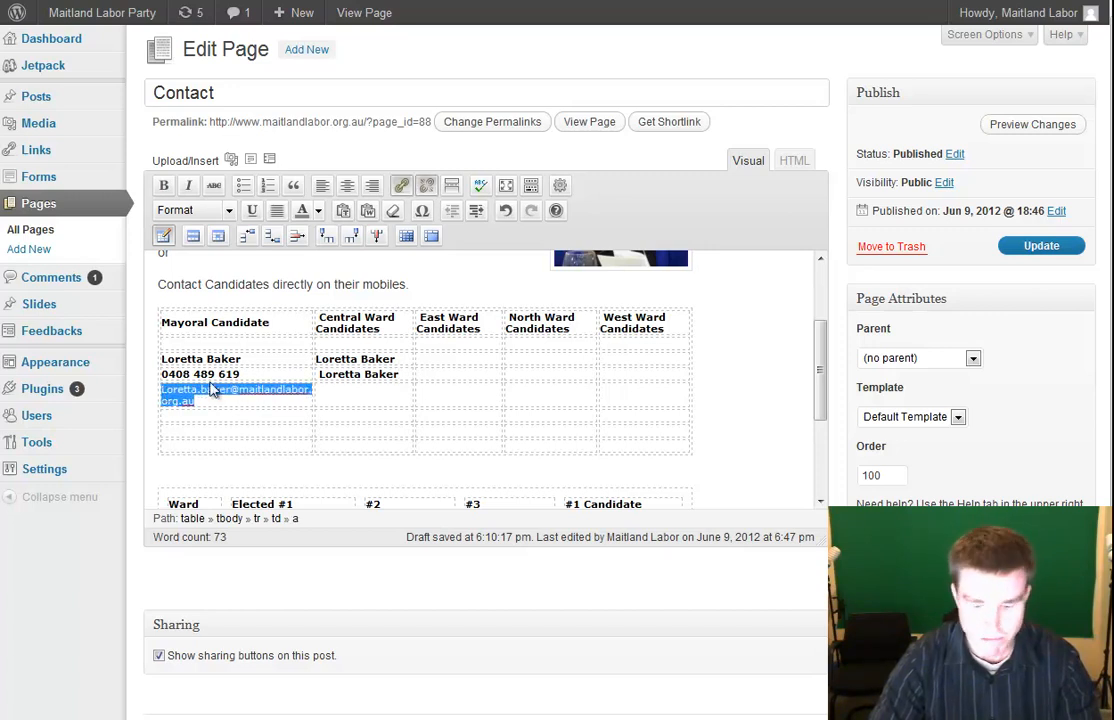
left_click(338, 389)
key("ctrl+v")
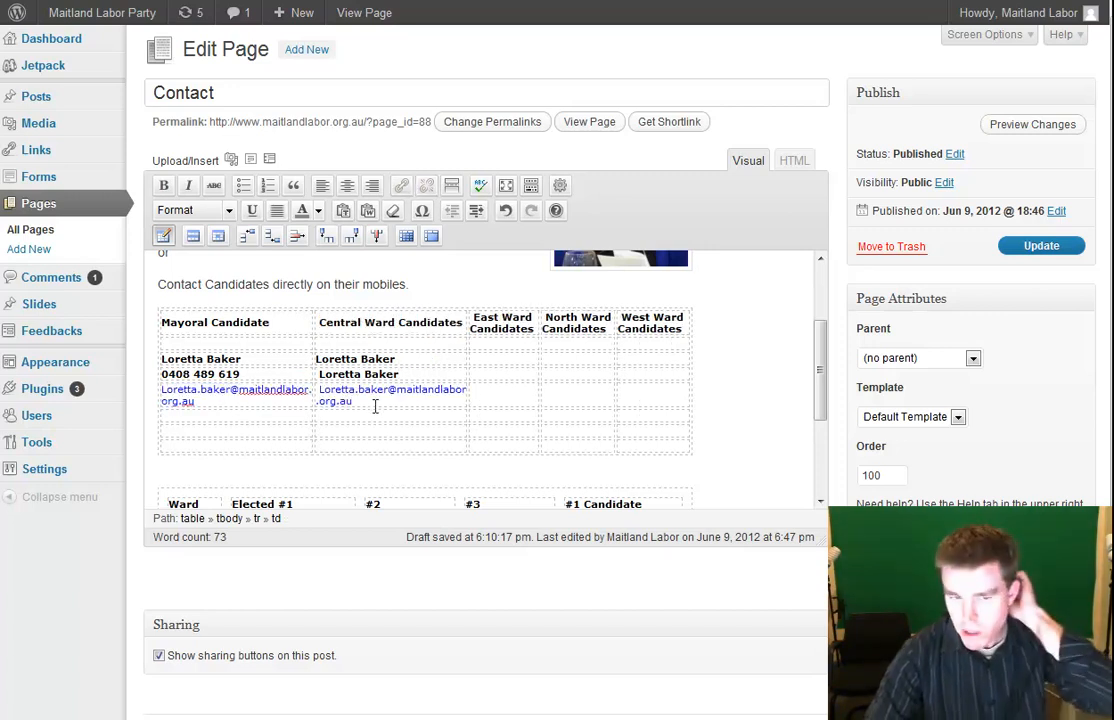
Replace the repeated name under the Central Ward candidate's name with the mayoral candidate's phone number
left_click_drag(161, 374, 241, 374)
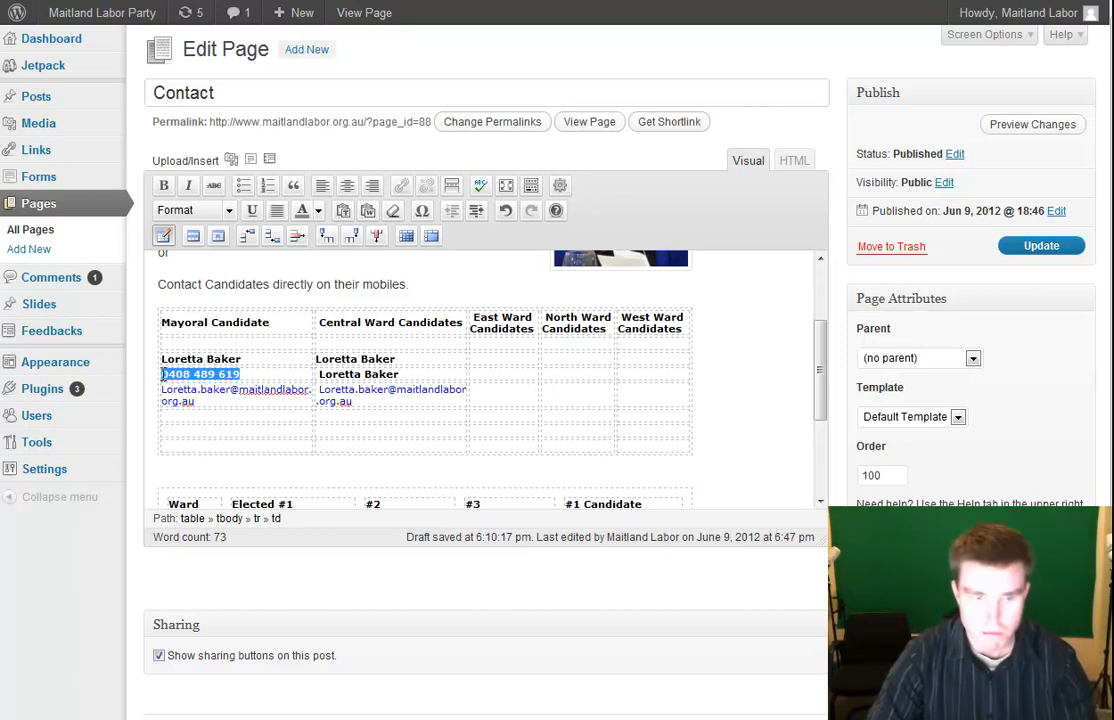
key("ctrl+c")
left_click_drag(400, 374, 318, 374)
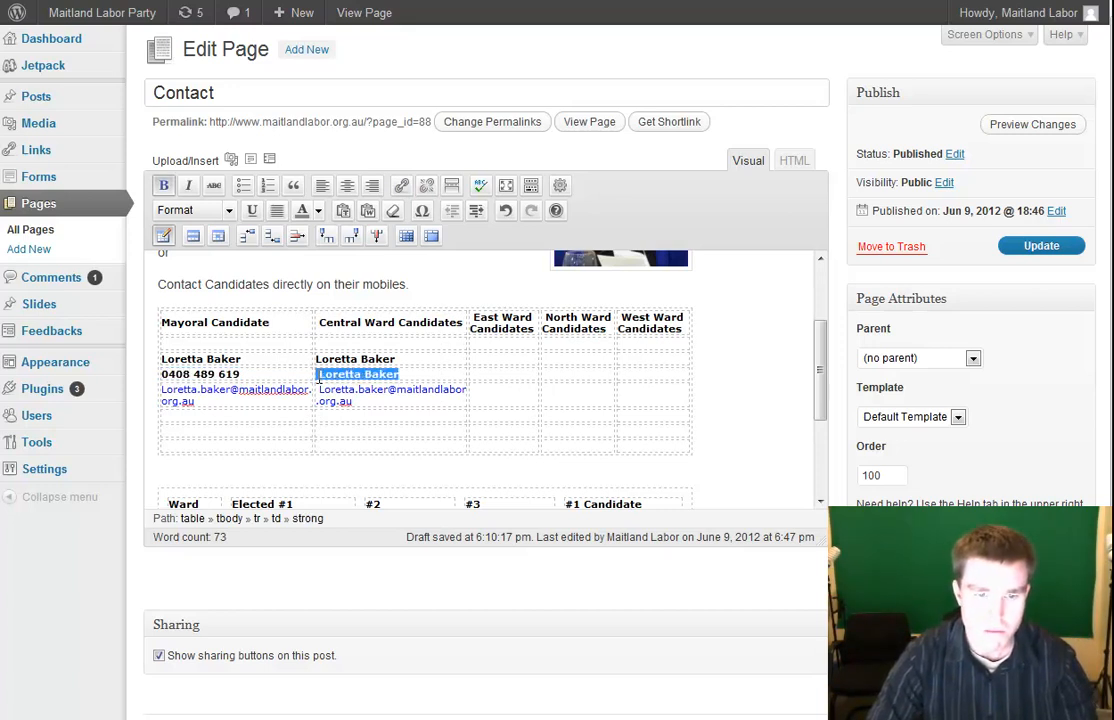
key("ctrl+v")
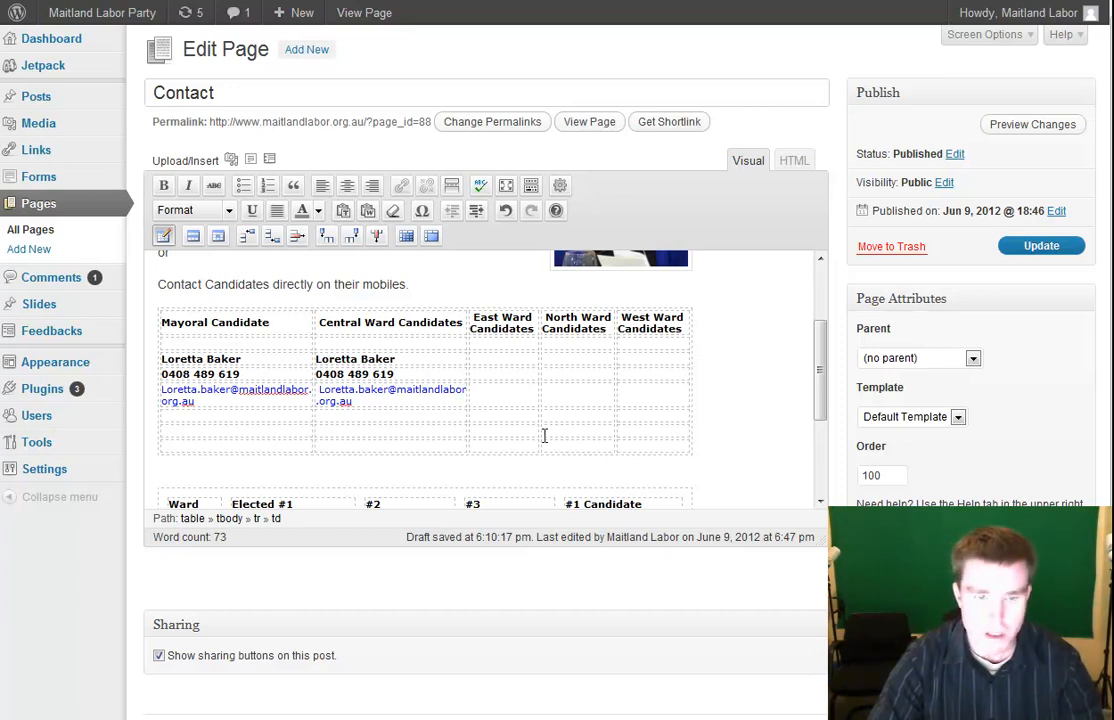
Prefix the first Central Ward candidate's name with "1." and add the second candidate's name, numbered "2.", two rows below the e-mail address
left_click(371, 335)
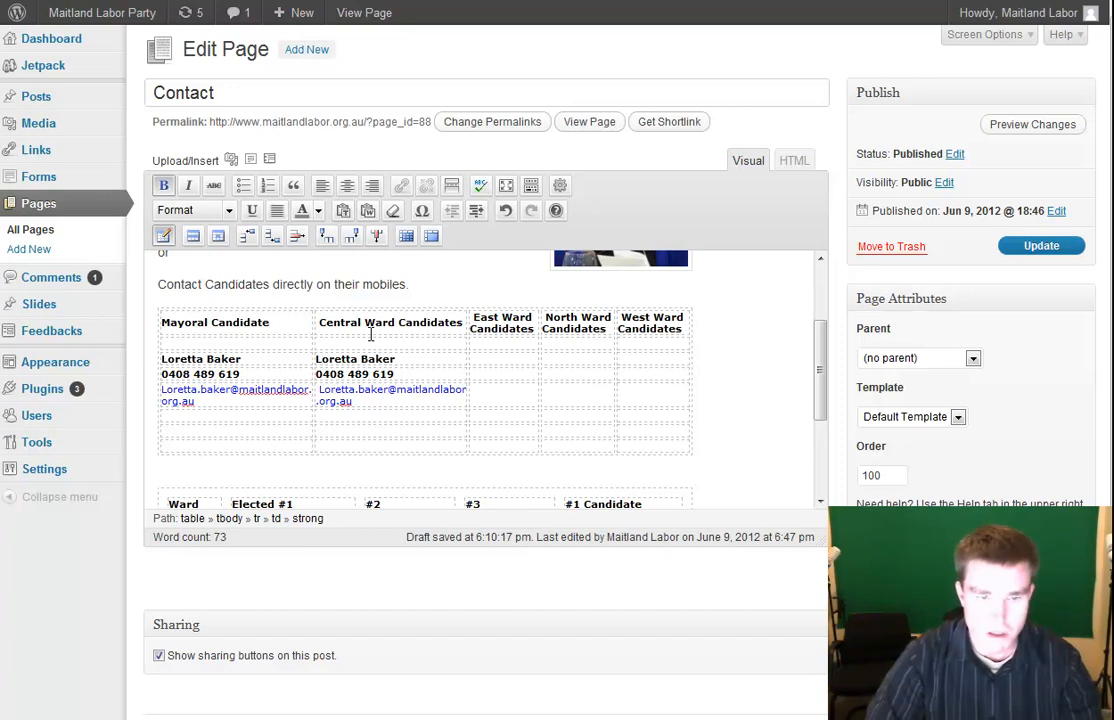
type("1.")
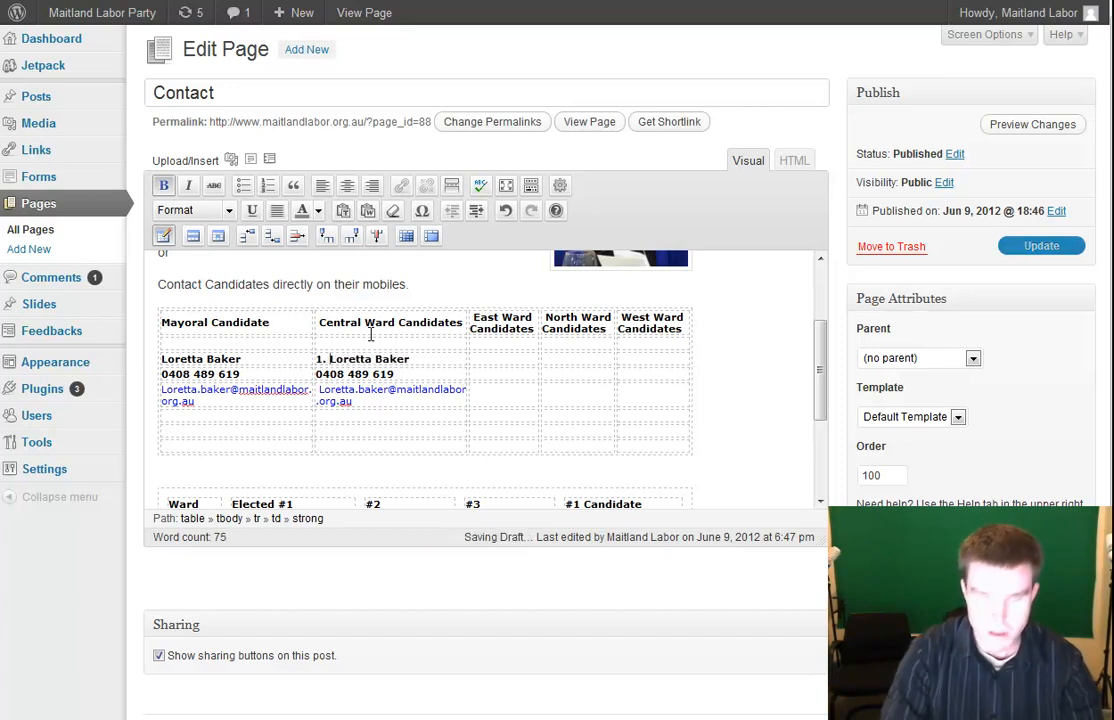
left_click(347, 433)
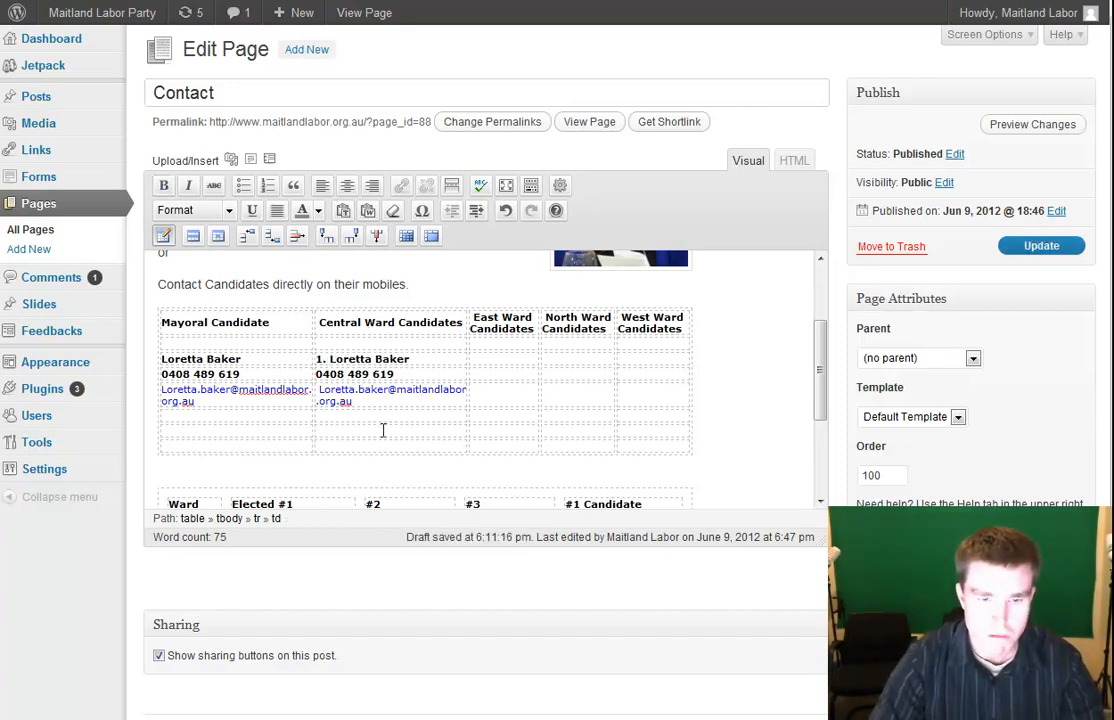
key("ctrl+v")
key("Home")
type("2.")
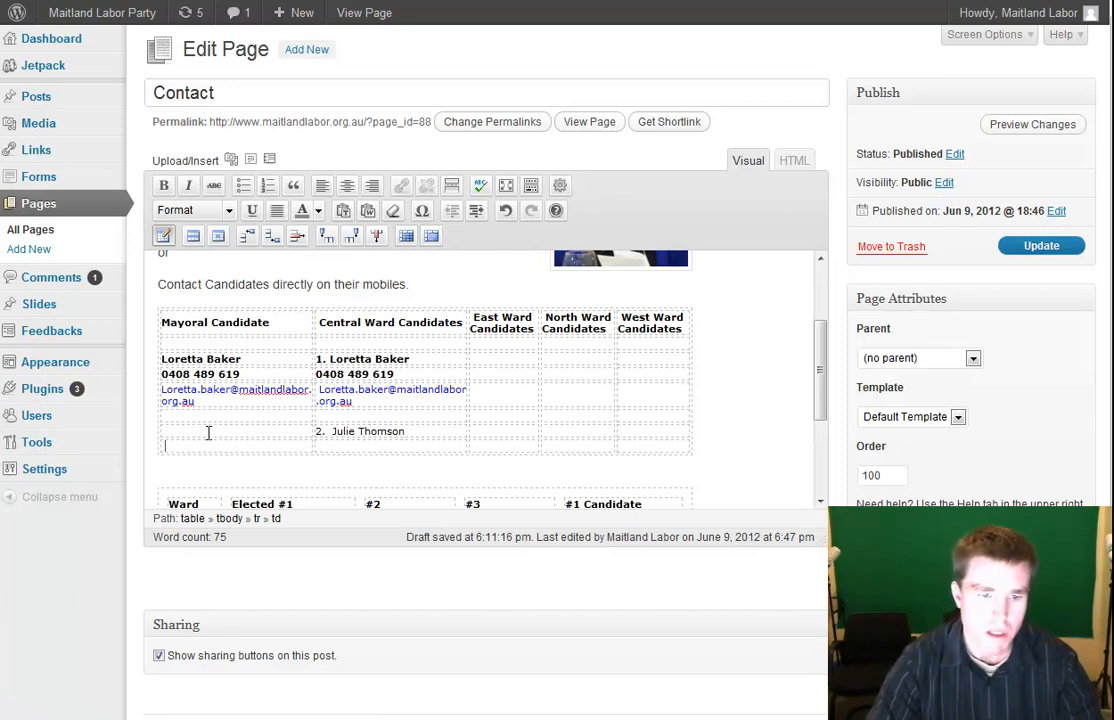
Add a row at the end of the table with the third Central Ward candidate's name, numbered "3.", and remove the extra space after "2."
left_click(271, 236)
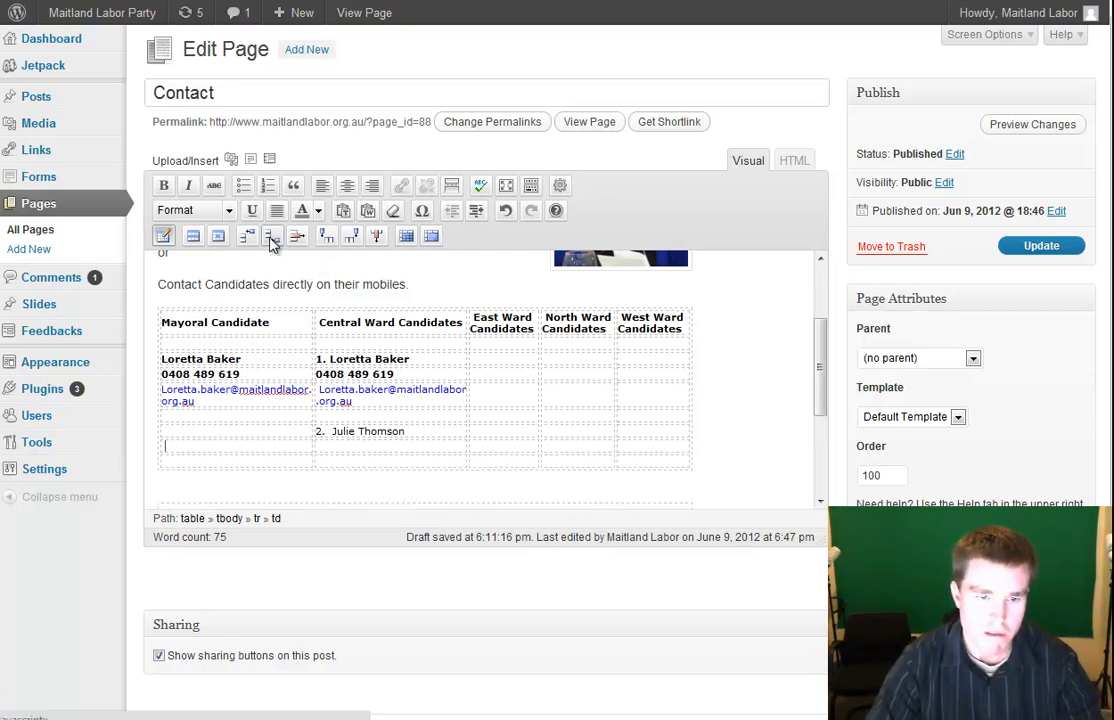
left_click(335, 460)
type("3. Kevin Martin")
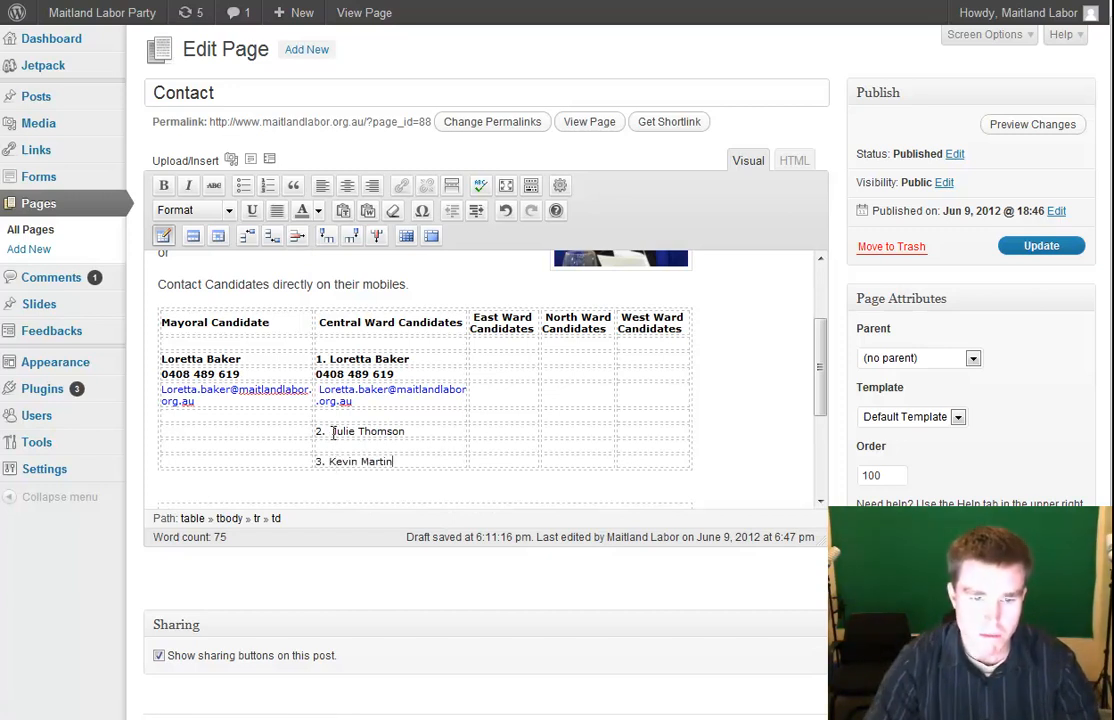
left_click_drag(332, 432, 321, 431)
left_click(327, 462)
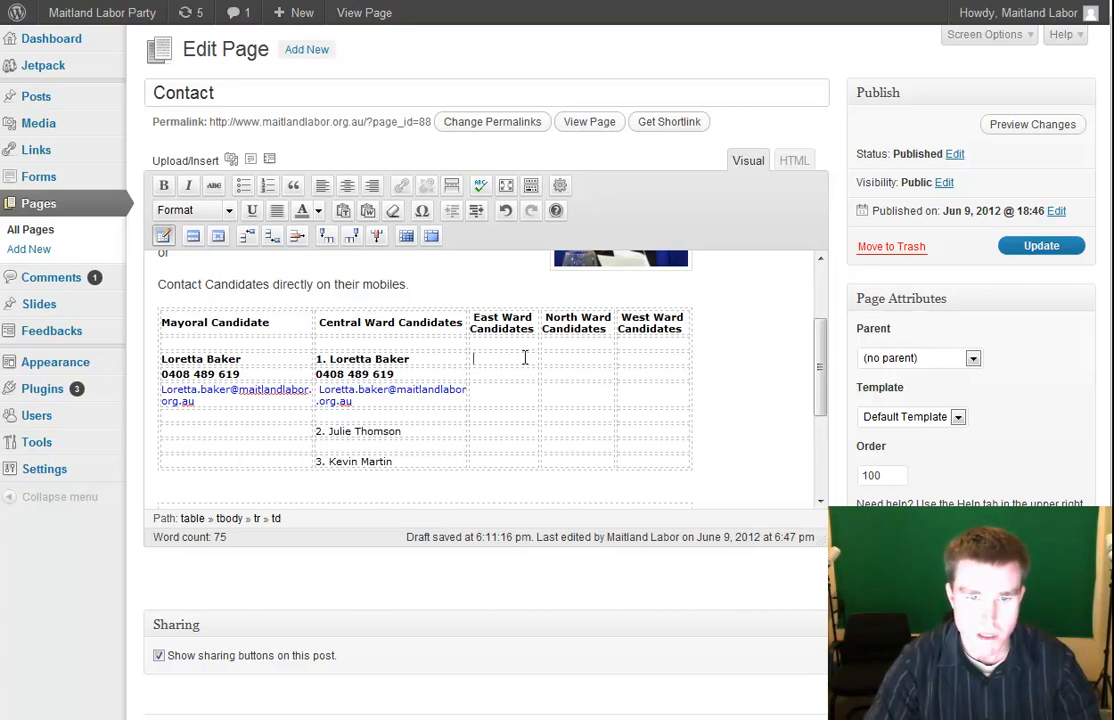
Paste the first East Ward candidate's name into the row of first candidates and prefix it with "1."
key("ctrl+v")
left_click(470, 359)
type("1.")
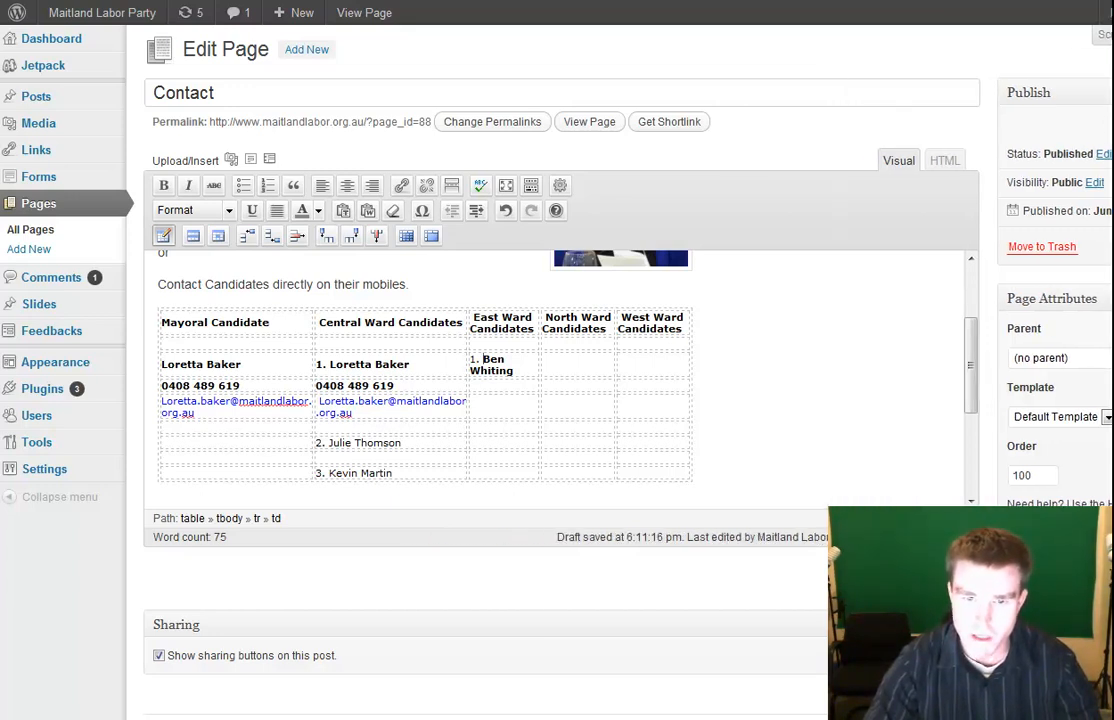
mouse_move(1113, 400)
left_mouse_down()
mouse_move(1069, 400)
mouse_move(1113, 400)
left_mouse_up()
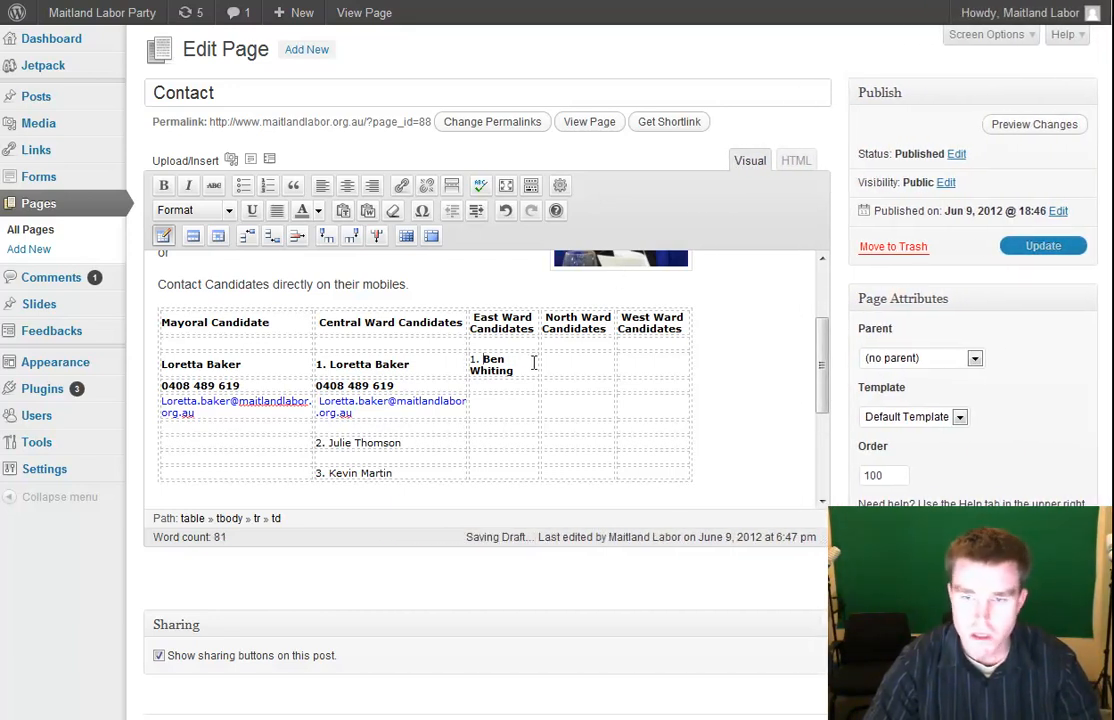
Examine the phone number and e-mail rows of the candidate table in the page's HTML source, then return to the visual editor
left_click(515, 386)
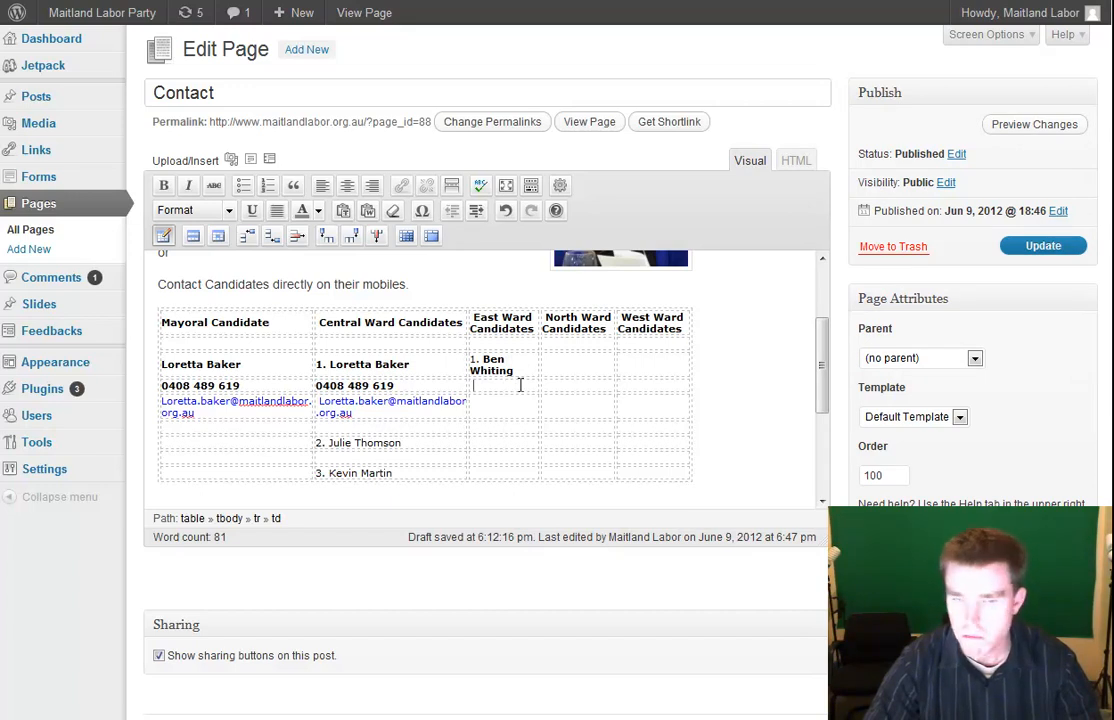
left_click(562, 364)
left_click(507, 376)
left_click(510, 387)
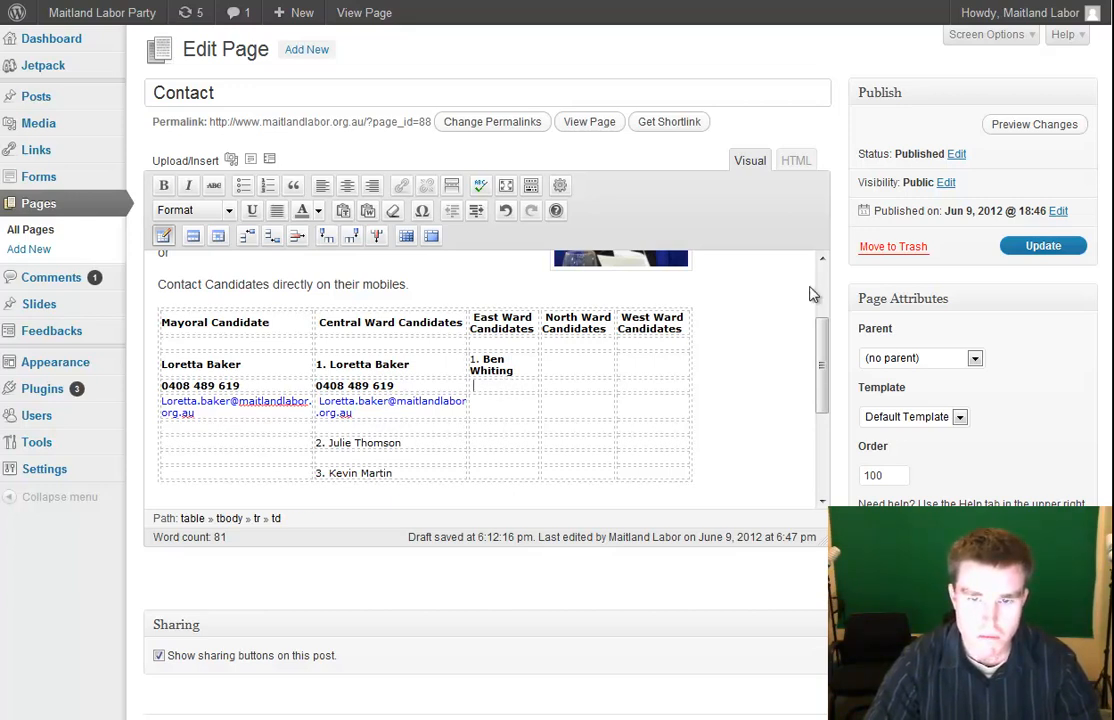
left_click(800, 163)
left_click_drag(838, 222, 835, 303)
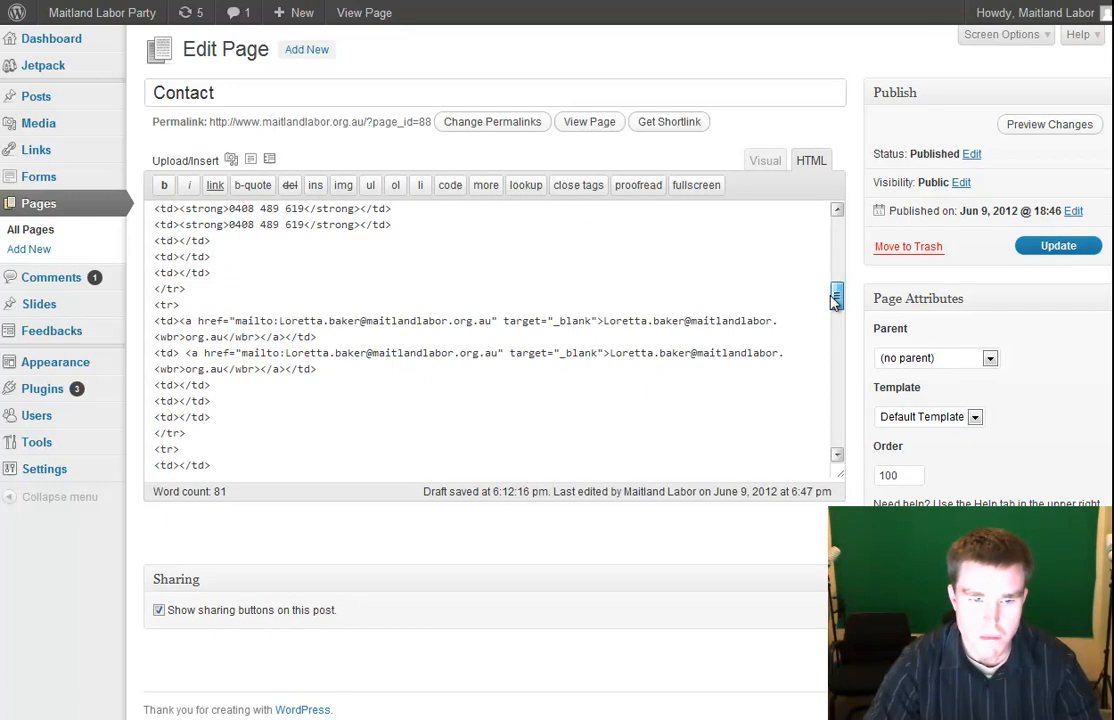
left_click_drag(835, 303, 768, 169)
left_click(765, 161)
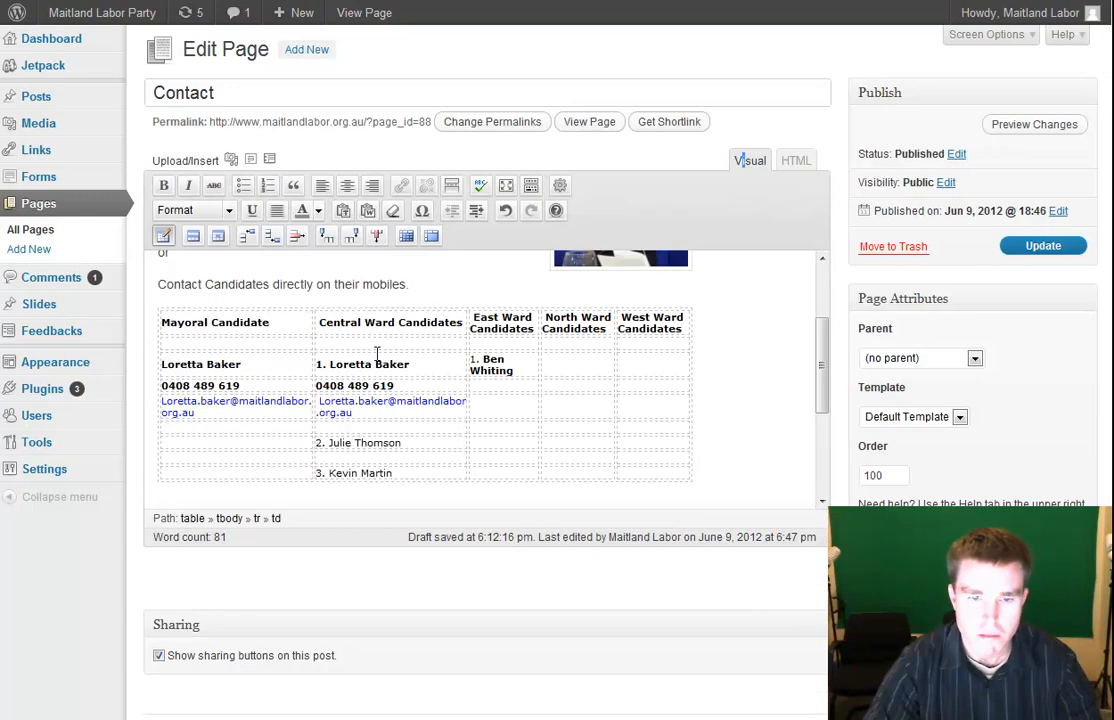
Delete the e-mail addresses from the Mayoral and Central Ward columns and remove the bold formatting from the candidates' names and phone numbers
left_click_drag(386, 413, 320, 401)
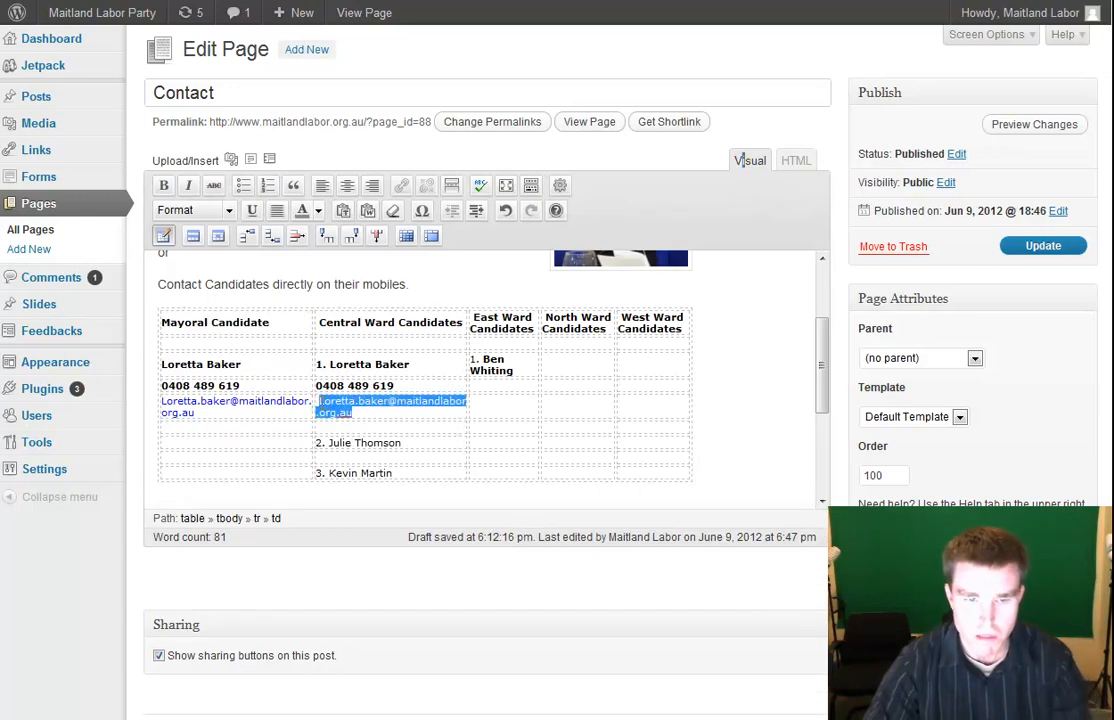
key("Delete")
left_click_drag(248, 404, 160, 389)
key("Delete")
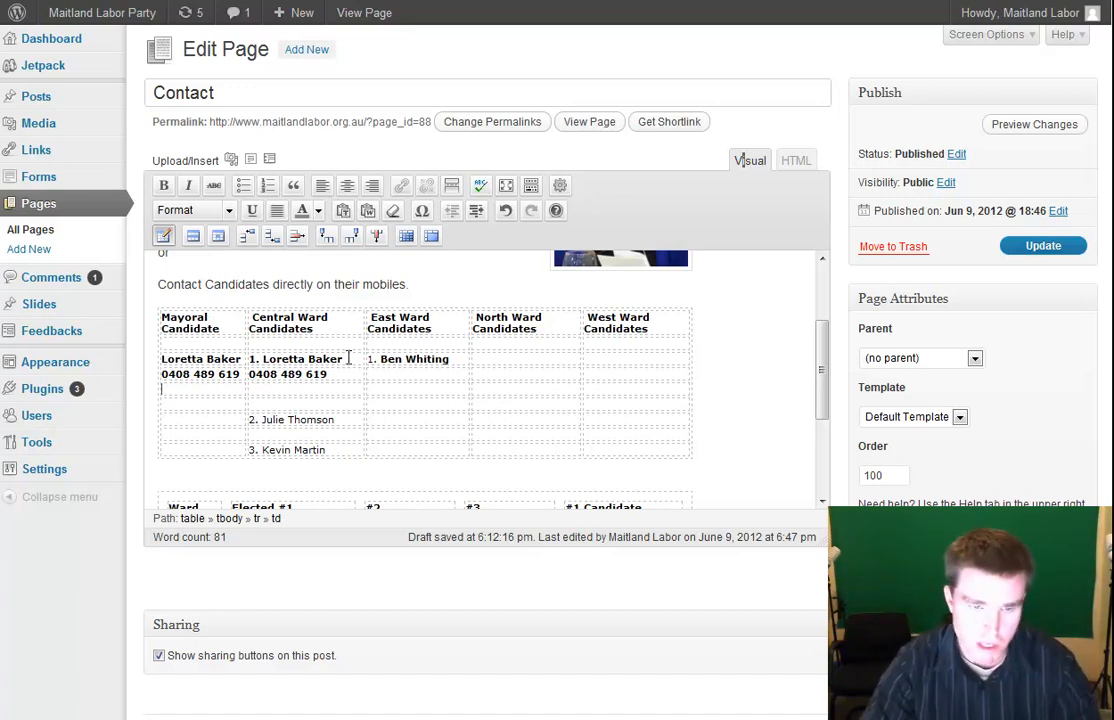
left_click_drag(390, 375, 168, 362)
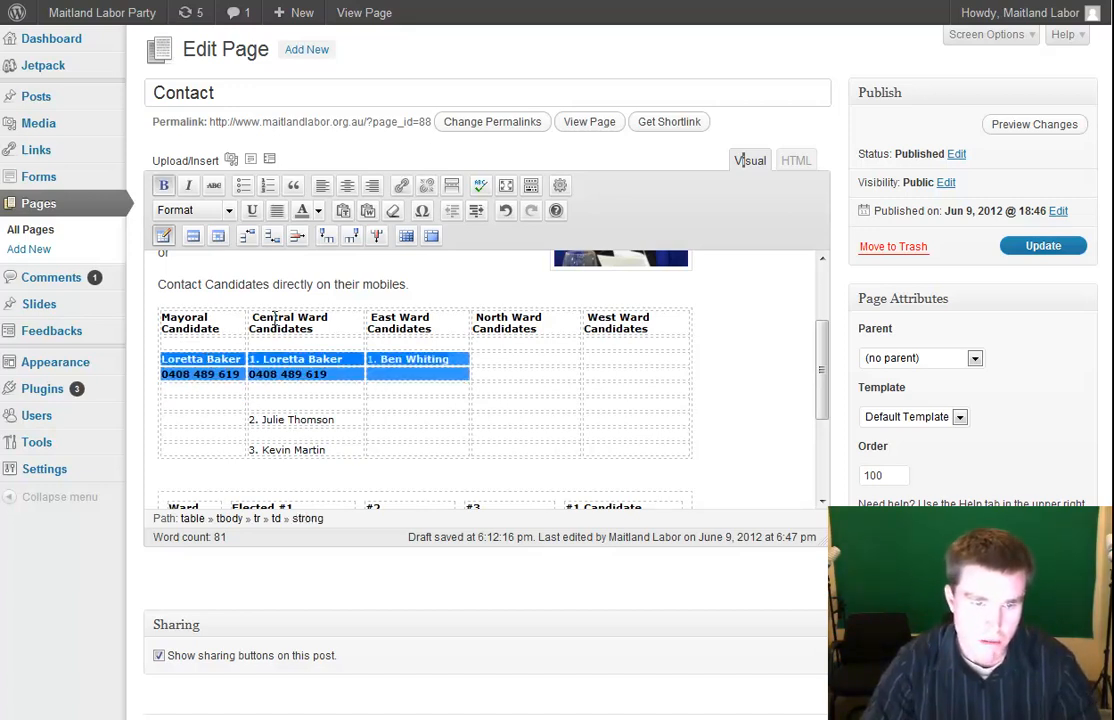
left_click(164, 185)
Insert the first East Ward candidate's phone number as plain text under the name, spaced like the other phone numbers
left_click(405, 378)
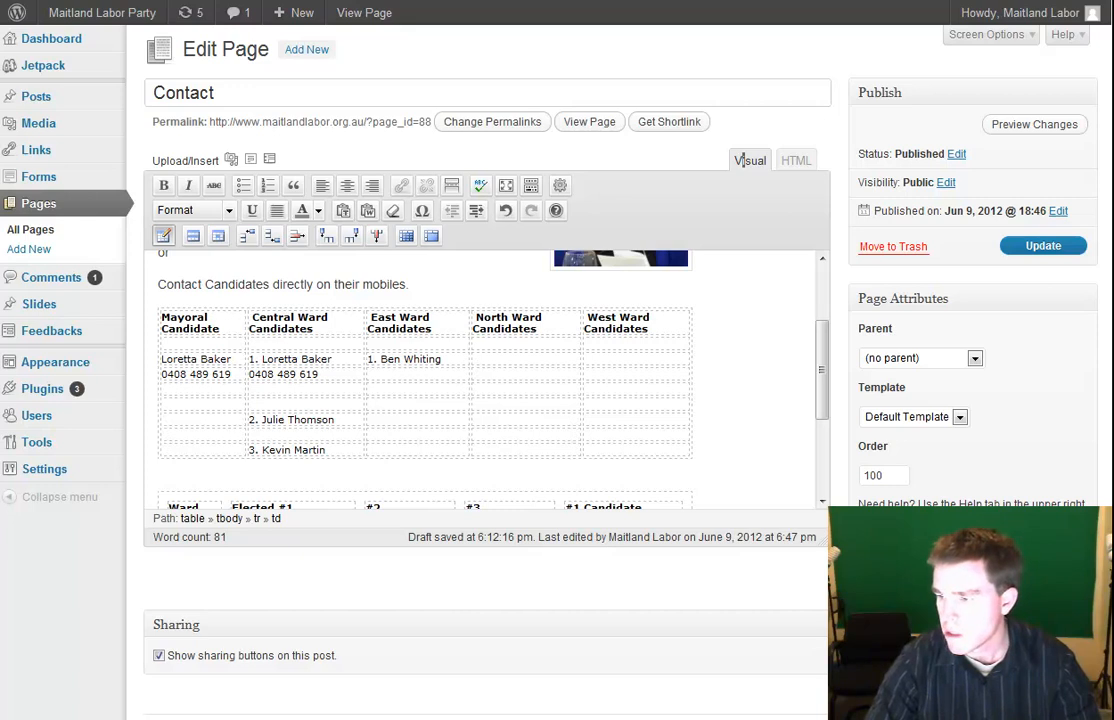
left_click(343, 214)
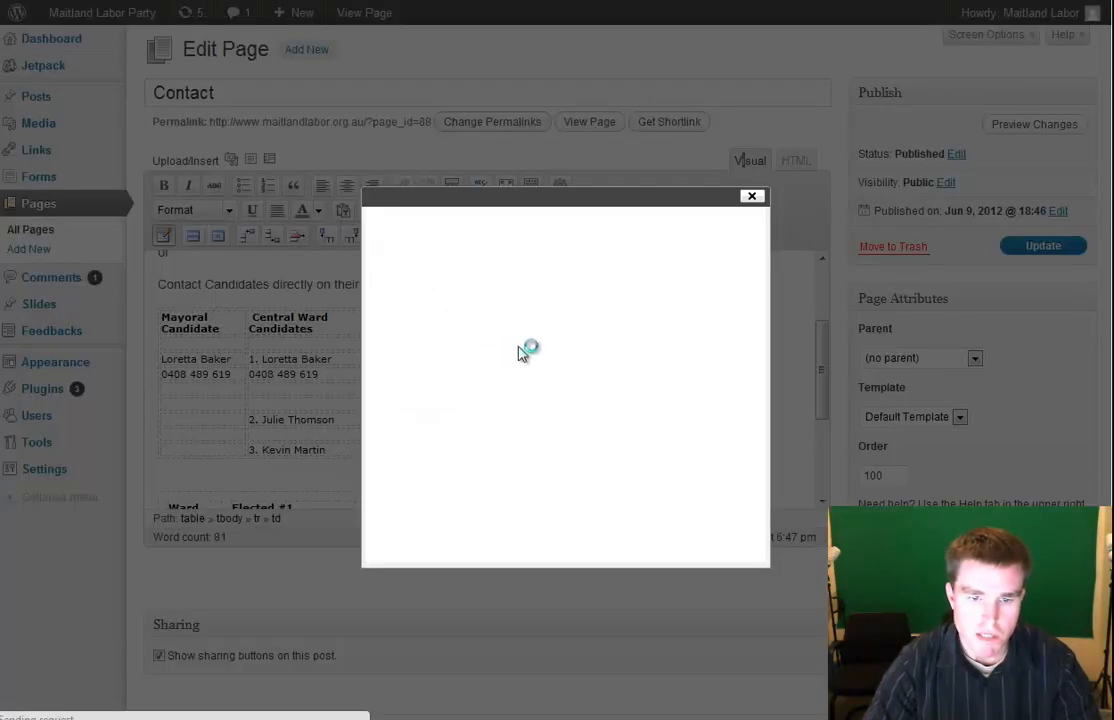
key("ctrl+v")
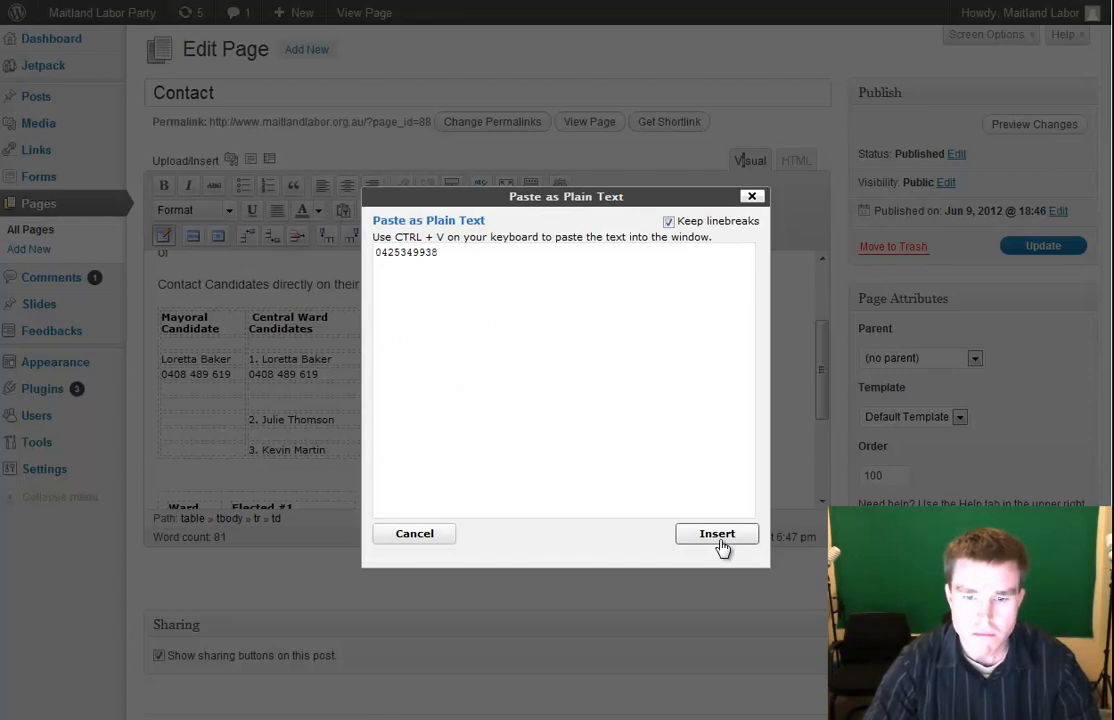
left_click(400, 252)
left_click(423, 252)
left_click(690, 535)
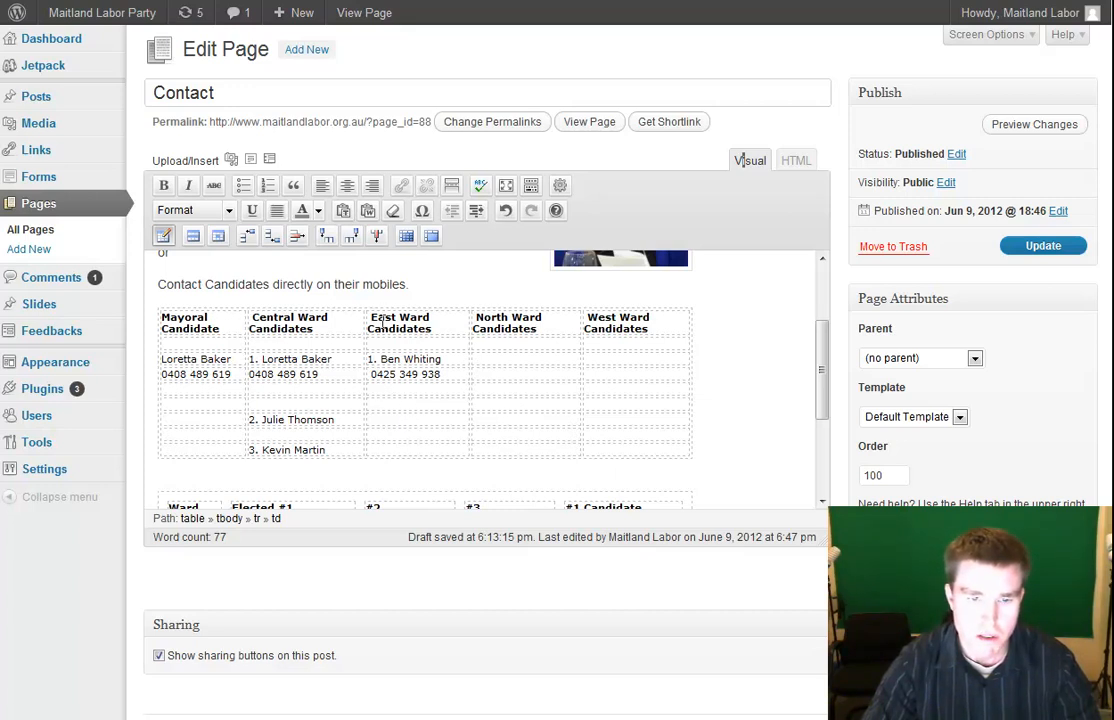
Insert the second East Ward candidate's name as plain text, numbered "2.", in the row of second candidates
left_click(343, 210)
type("Jenny Aitchison")
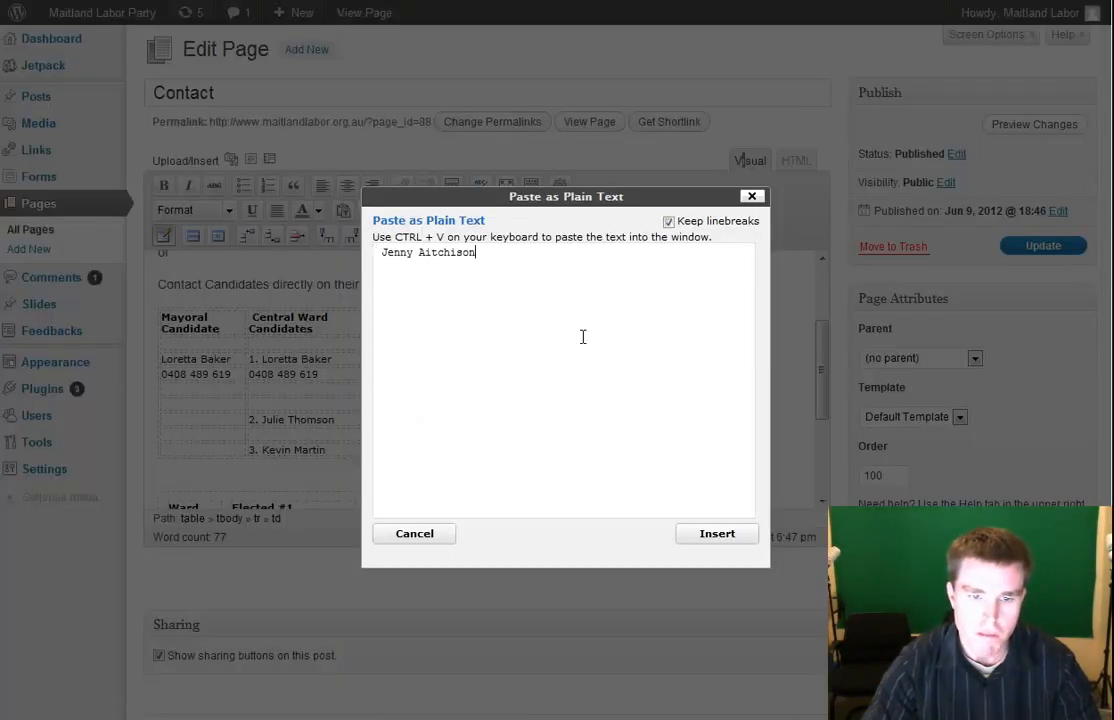
left_click_drag(384, 254, 366, 253)
type("2.")
left_click(706, 535)
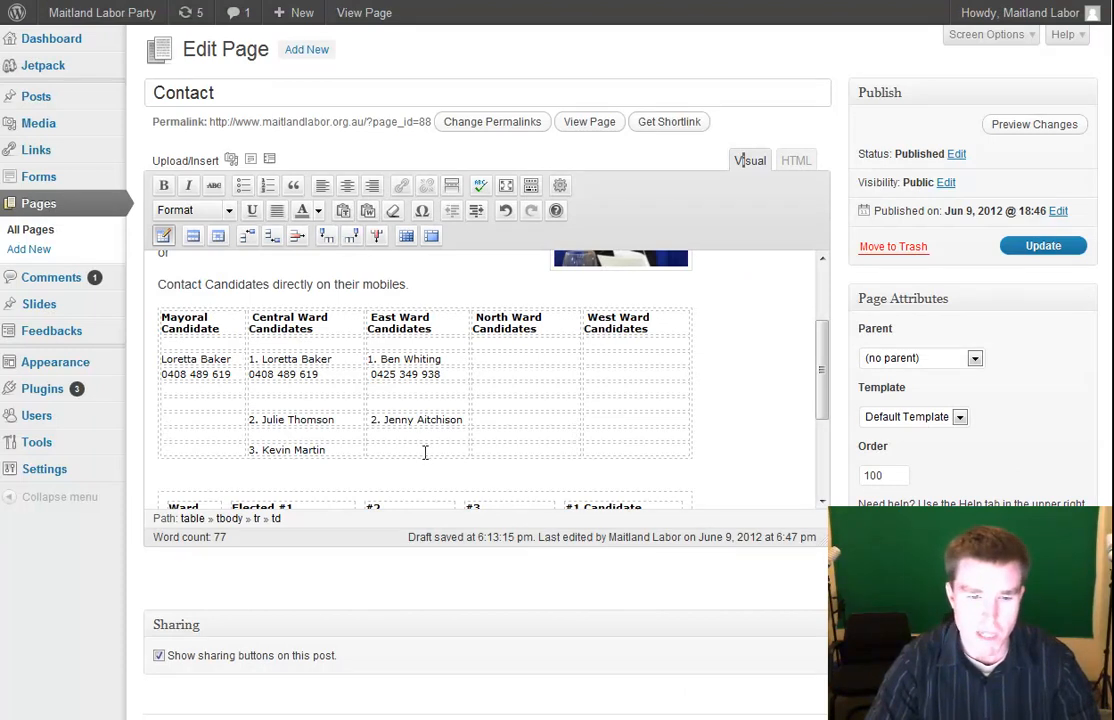
Insert the third East Ward candidate's name as plain text, numbered "3.", in the last row
left_click(343, 212)
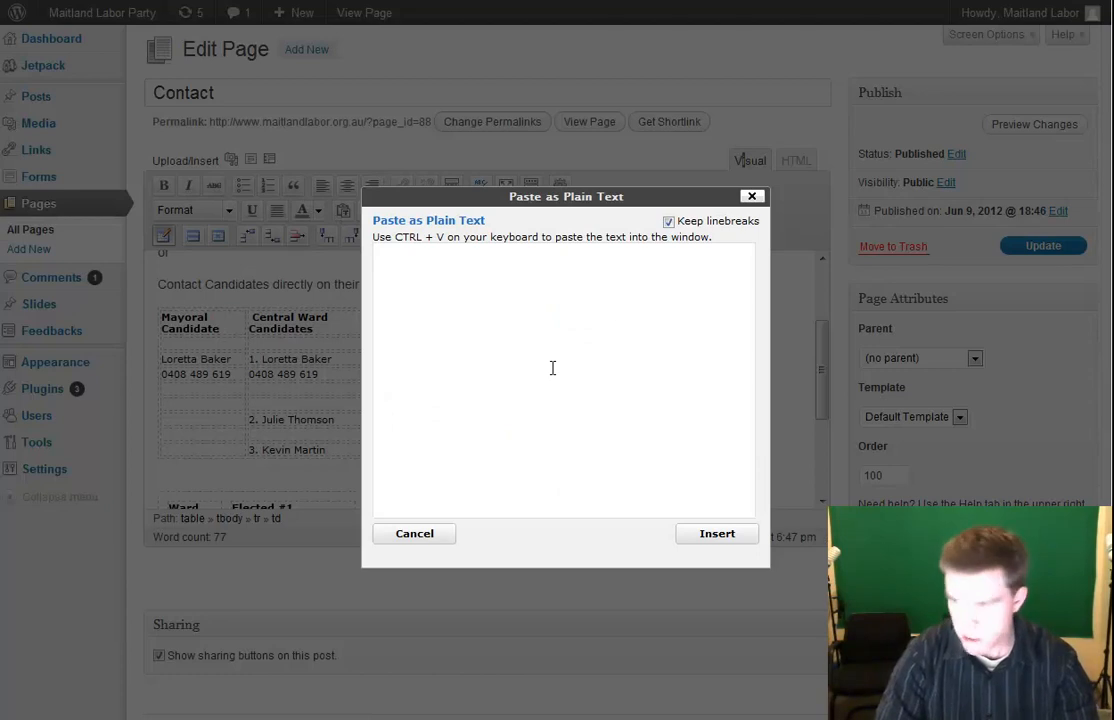
type("3. Liz Stokes")
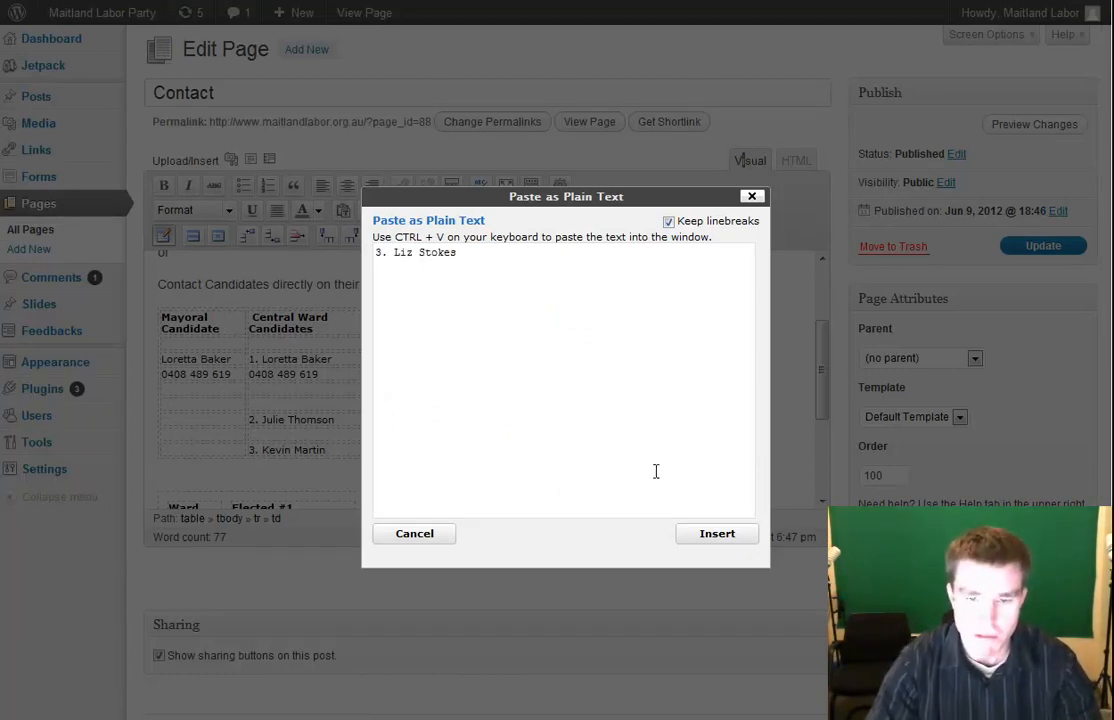
left_click(716, 533)
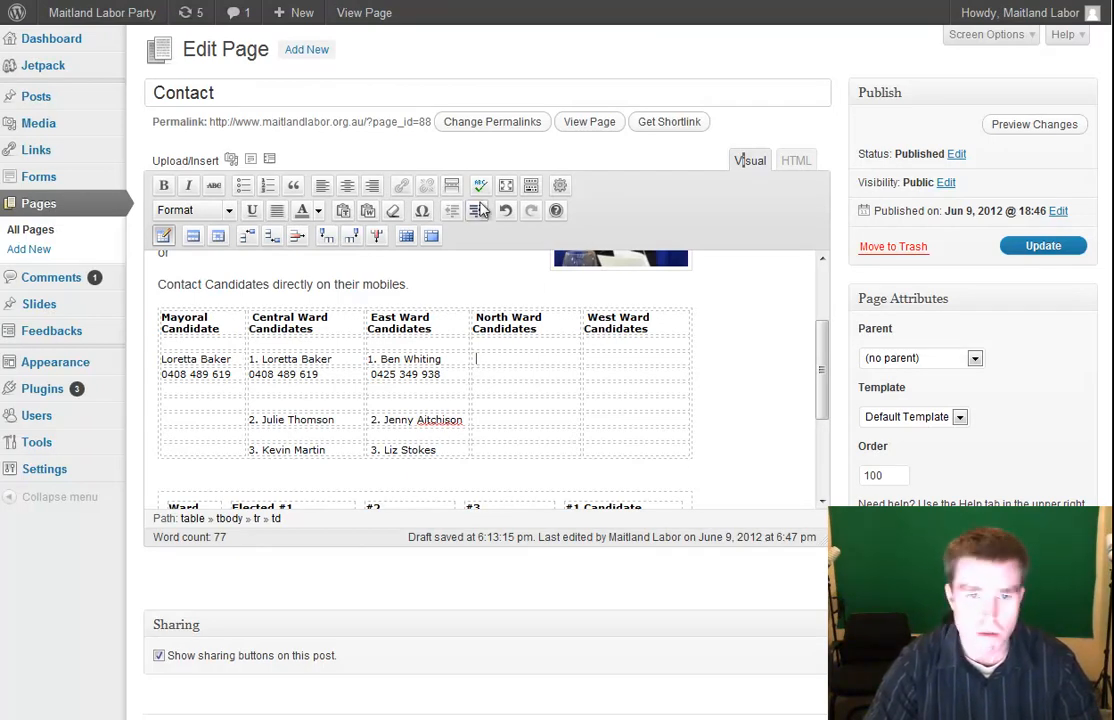
Insert the first North Ward candidate's name as plain text, numbered "1.", in the row of first candidates
left_click(343, 210)
type("Liz Stokes")
type("v")
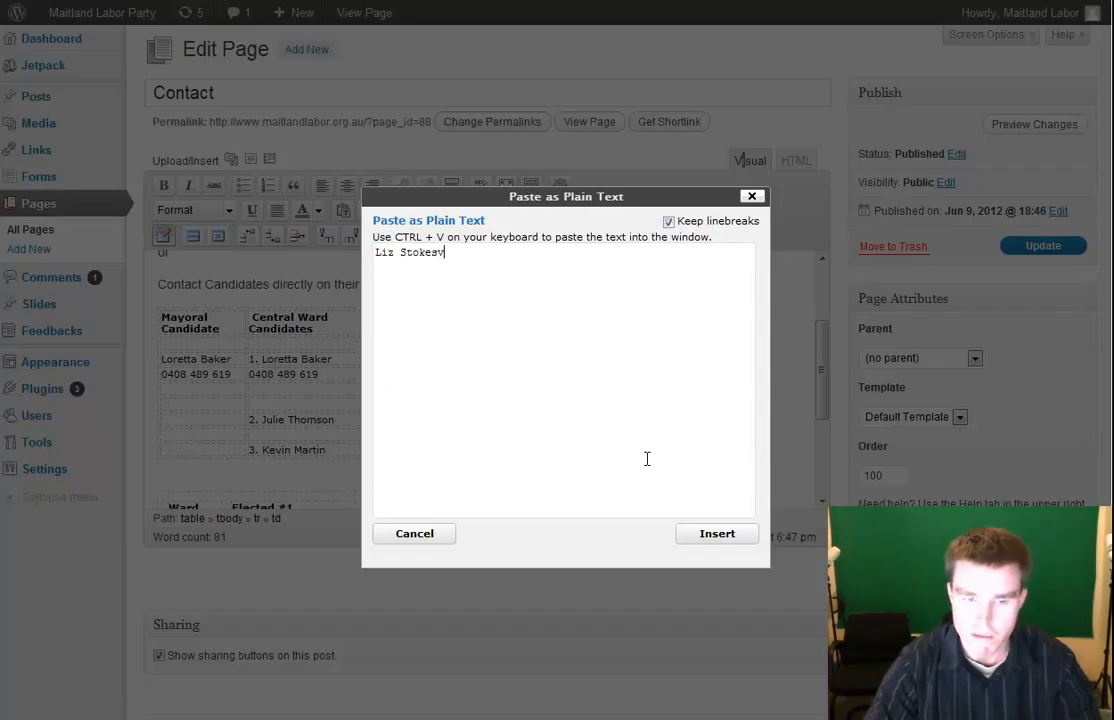
key("BackSpace")
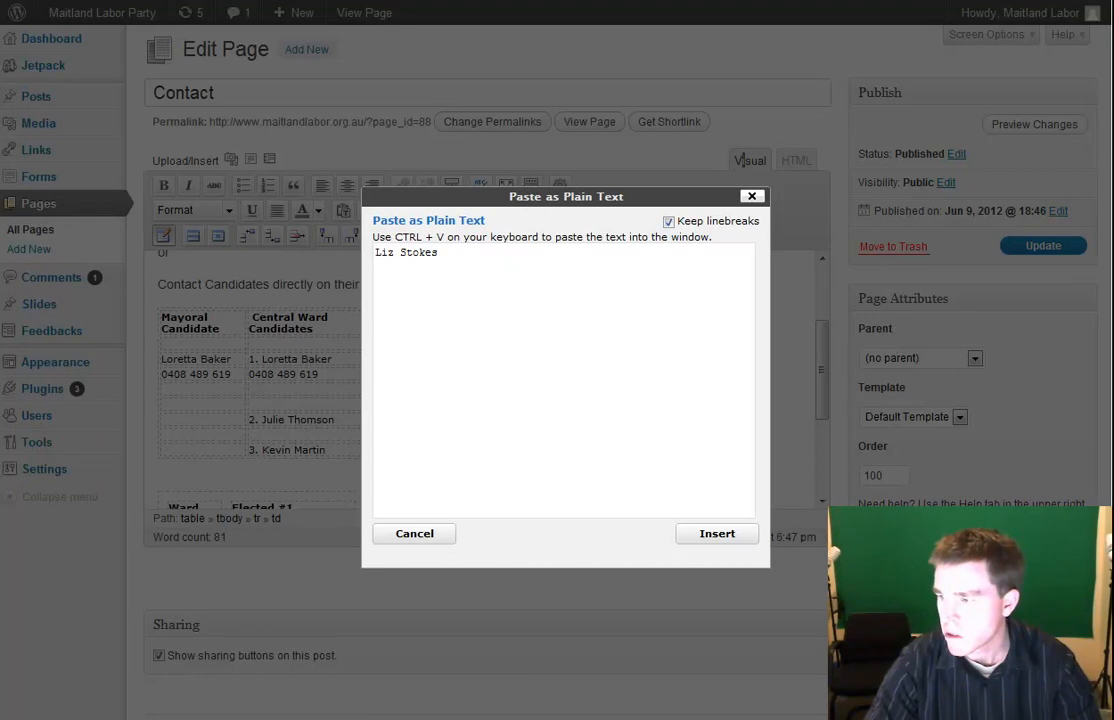
key("ctrl+a")
type("Robert Aitchison")
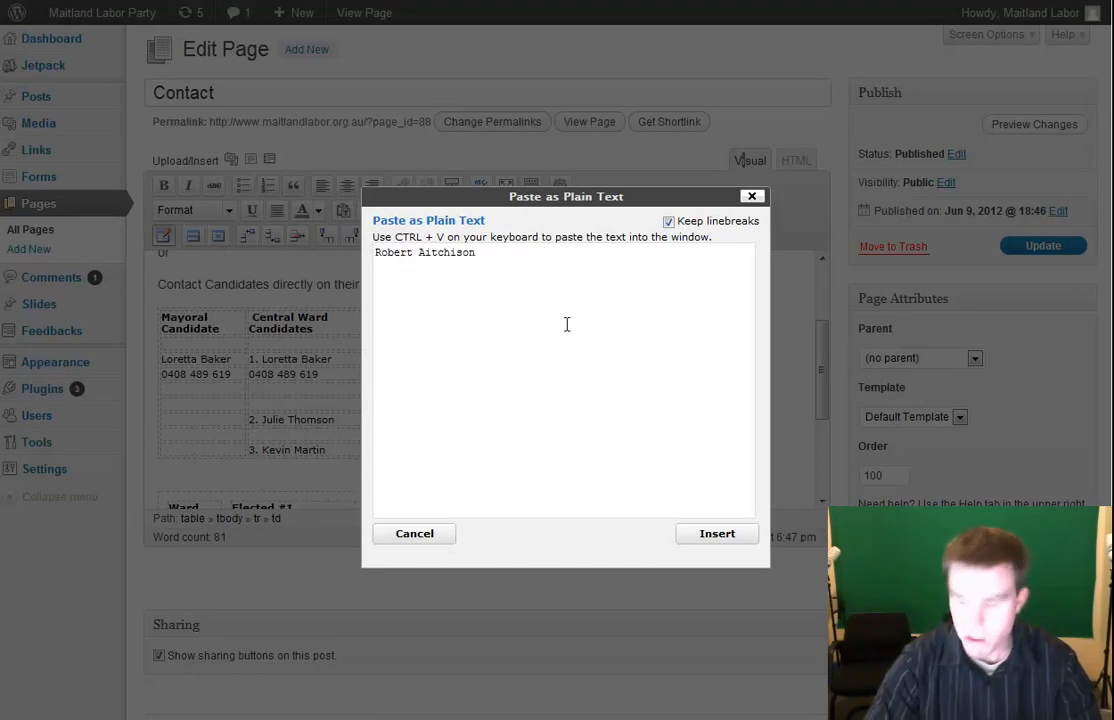
key("Home")
type("1.")
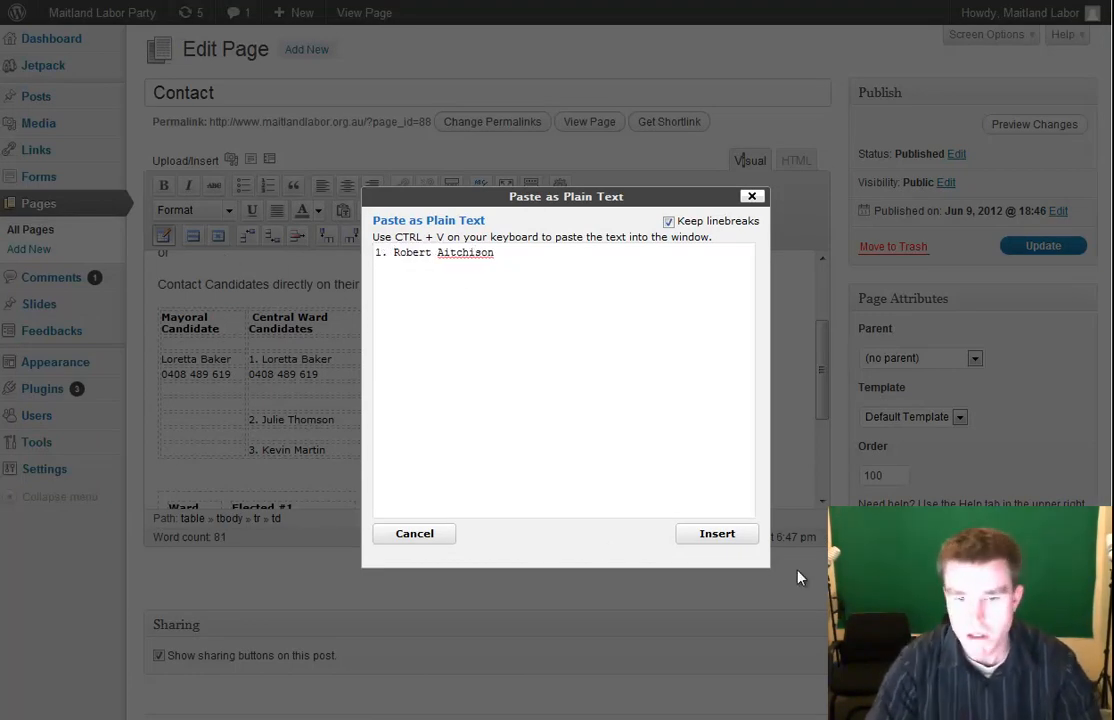
left_click(719, 535)
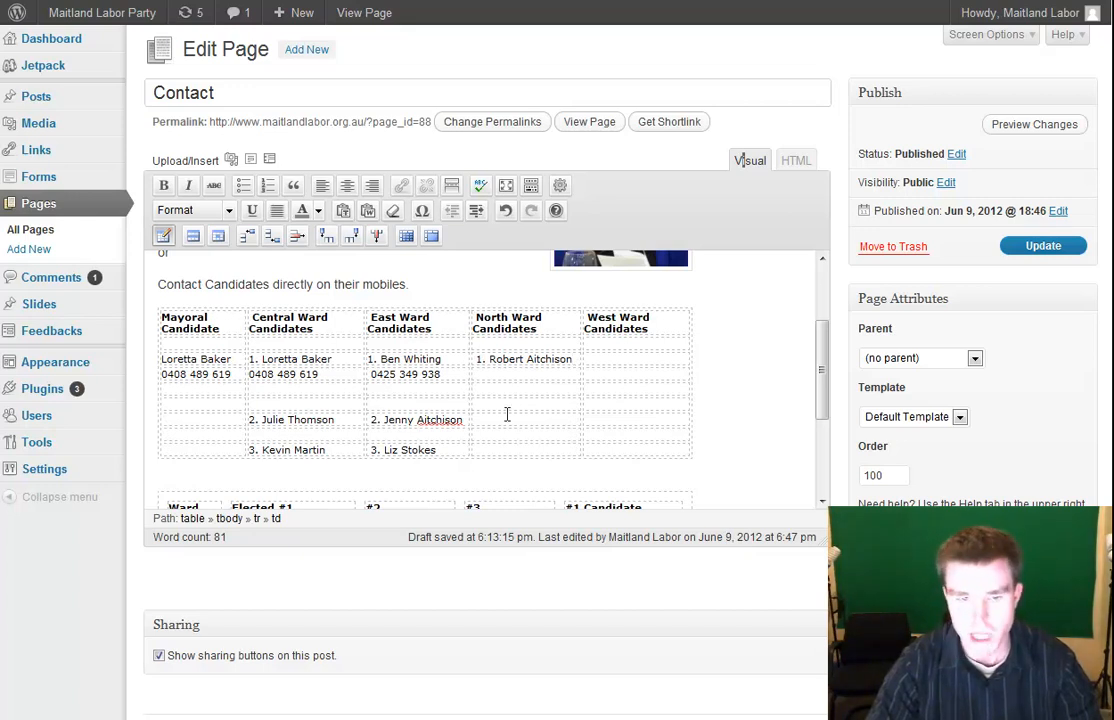
Insert the first North Ward candidate's phone number as plain text under the name, spaced like the other phone numbers
left_click(343, 210)
type("Robert Aitchison")
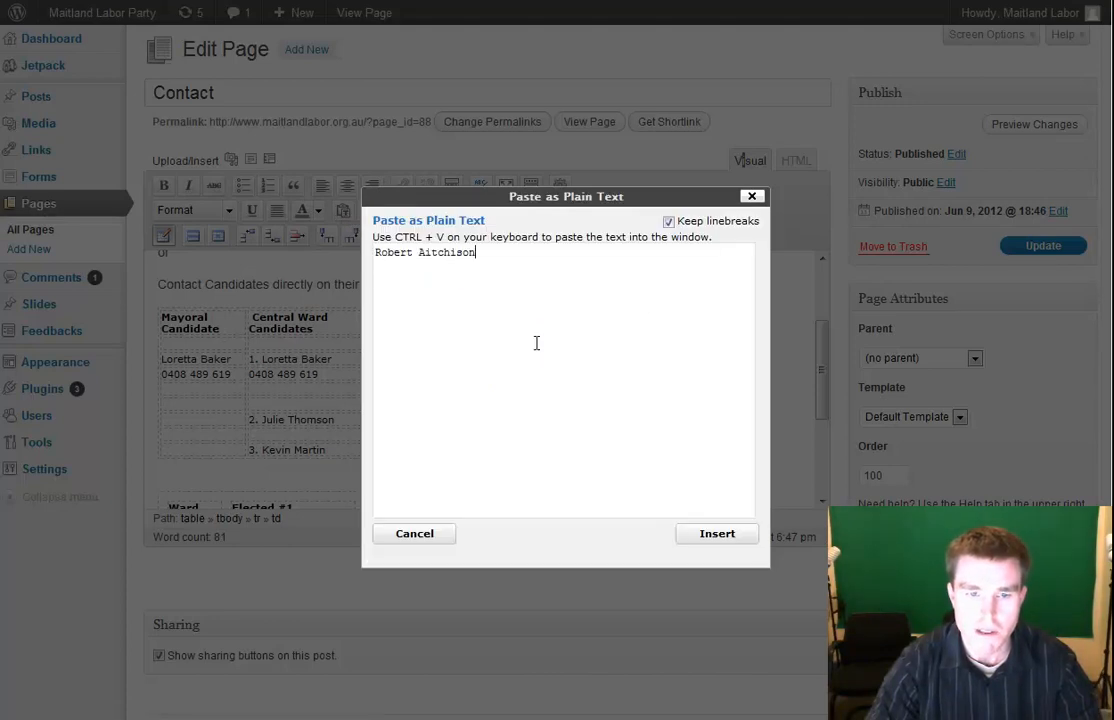
left_click_drag(520, 345, 358, 296)
left_click(502, 345)
left_click_drag(425, 293, 364, 284)
key("BackSpace")
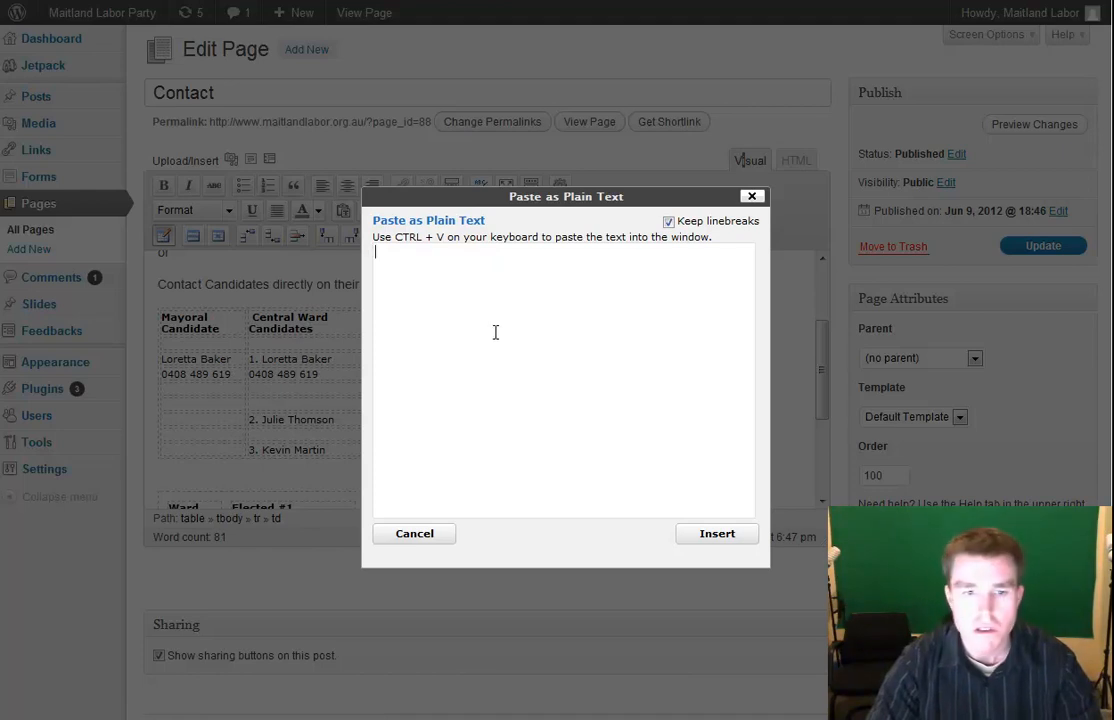
key("ctrl+v")
left_click(400, 256)
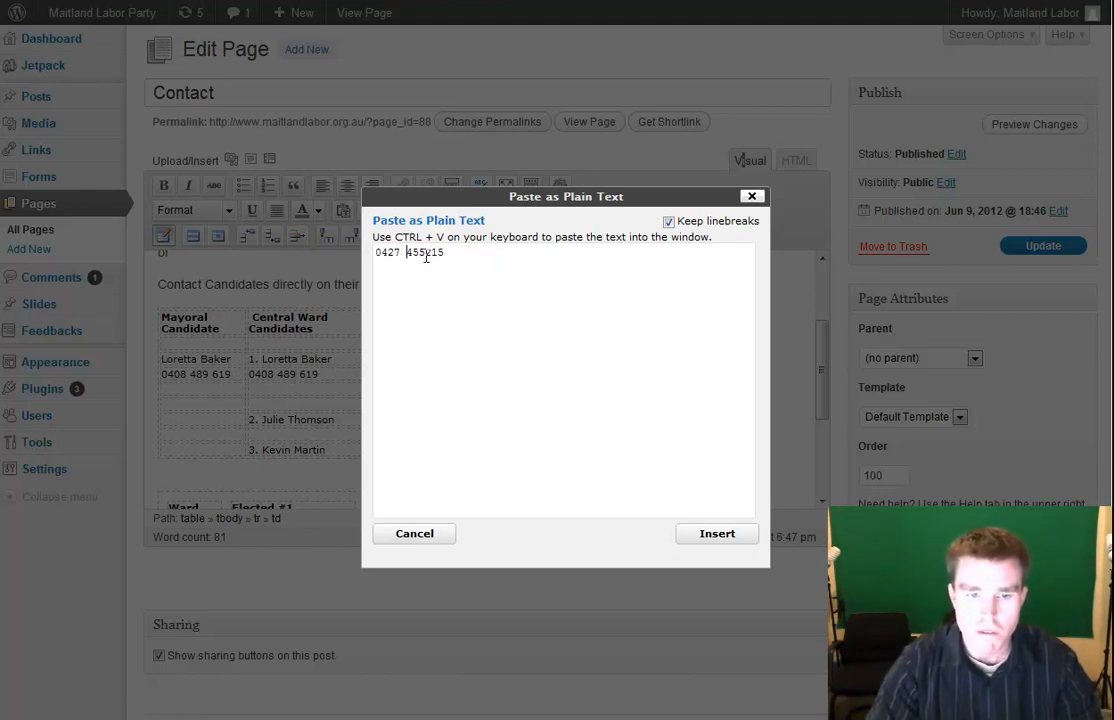
left_click(709, 532)
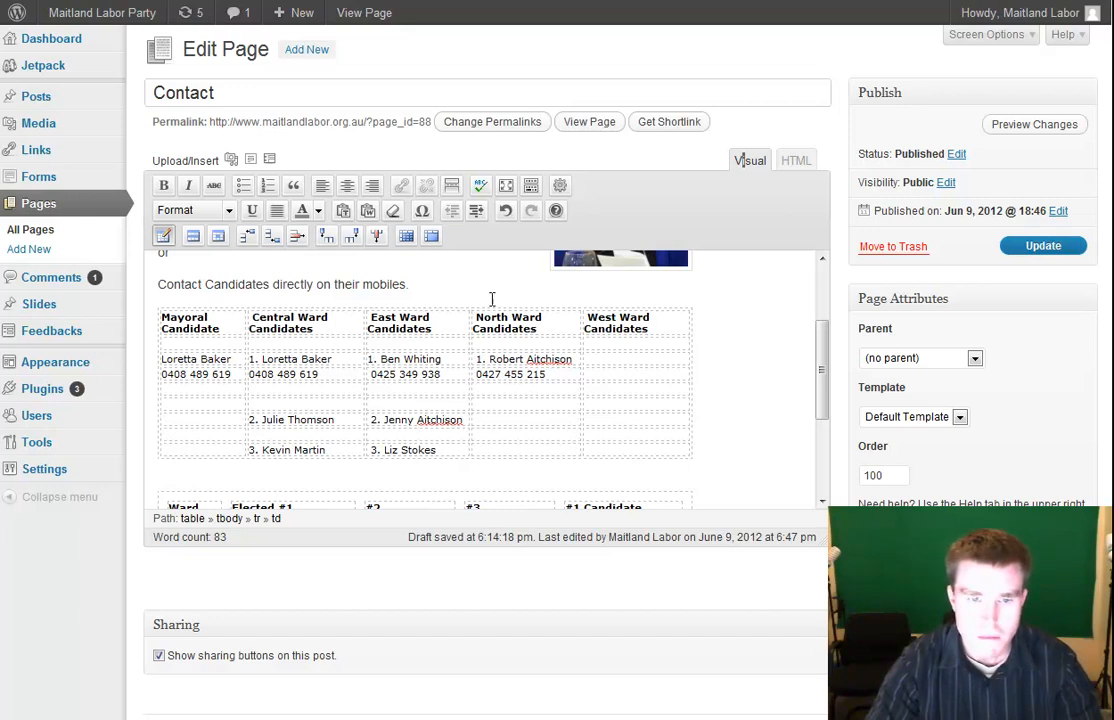
Insert the second North Ward candidate's name as plain text, numbered "2.", in the row of second candidates
left_click(343, 210)
type("2.")
type("Andrew Tull")
left_click(716, 533)
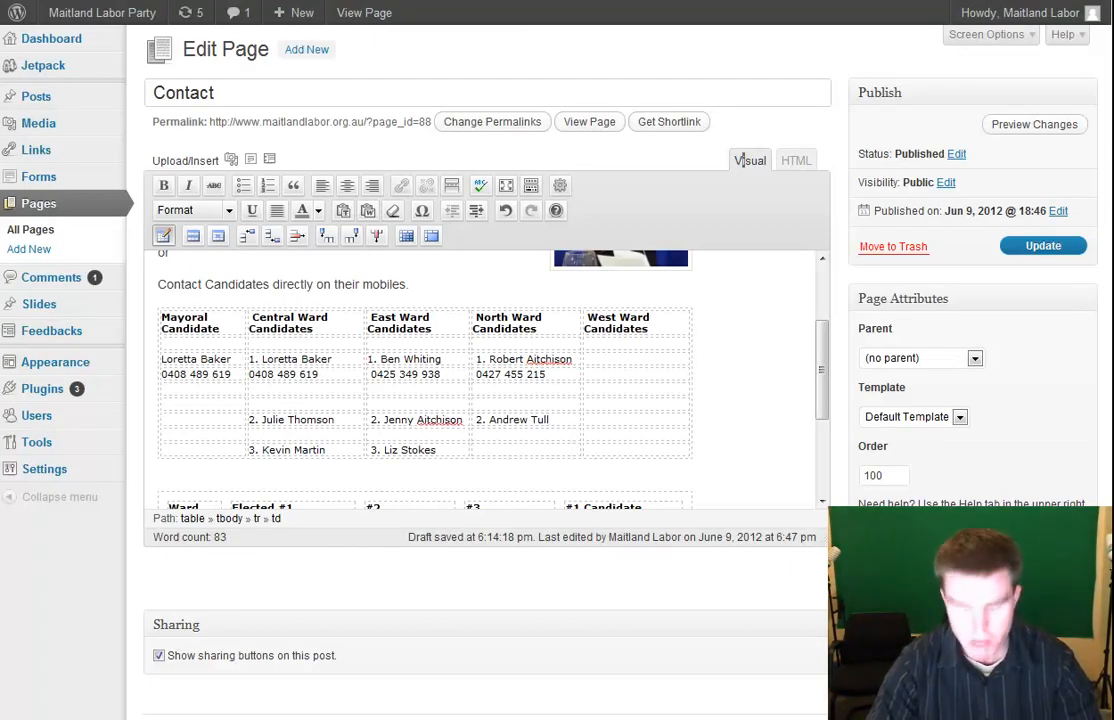
Insert the third North Ward candidate's name as plain text, numbered "3.", in the last row
left_click(503, 450)
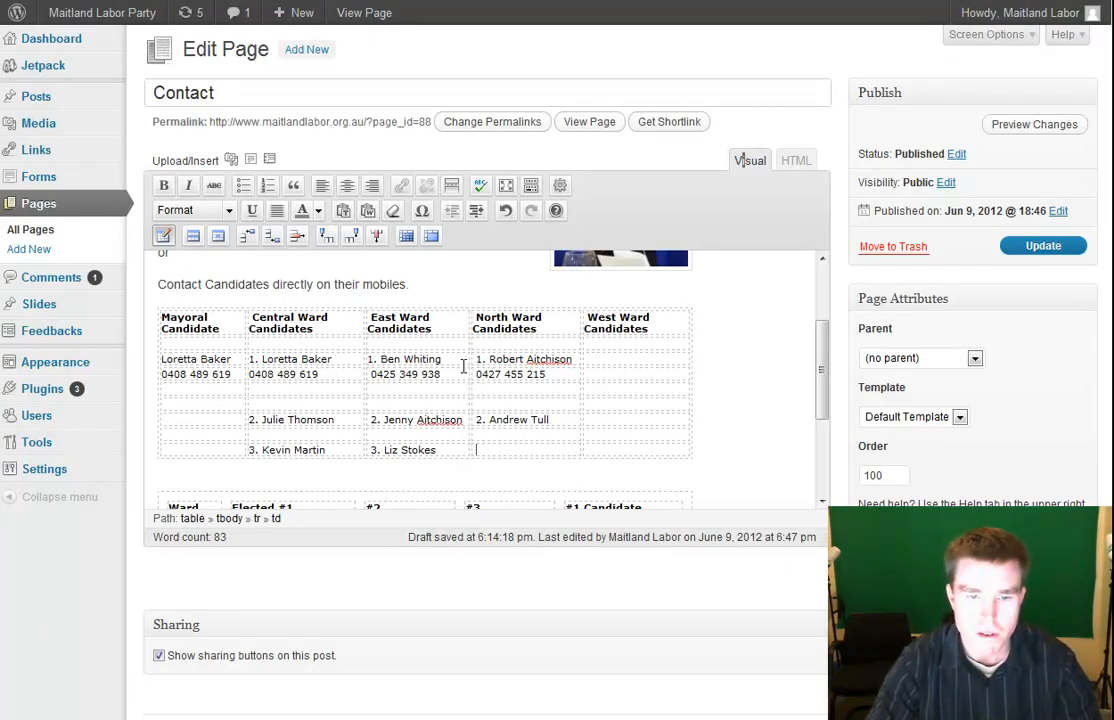
left_click(342, 211)
type("3.")
type("Luke Yager")
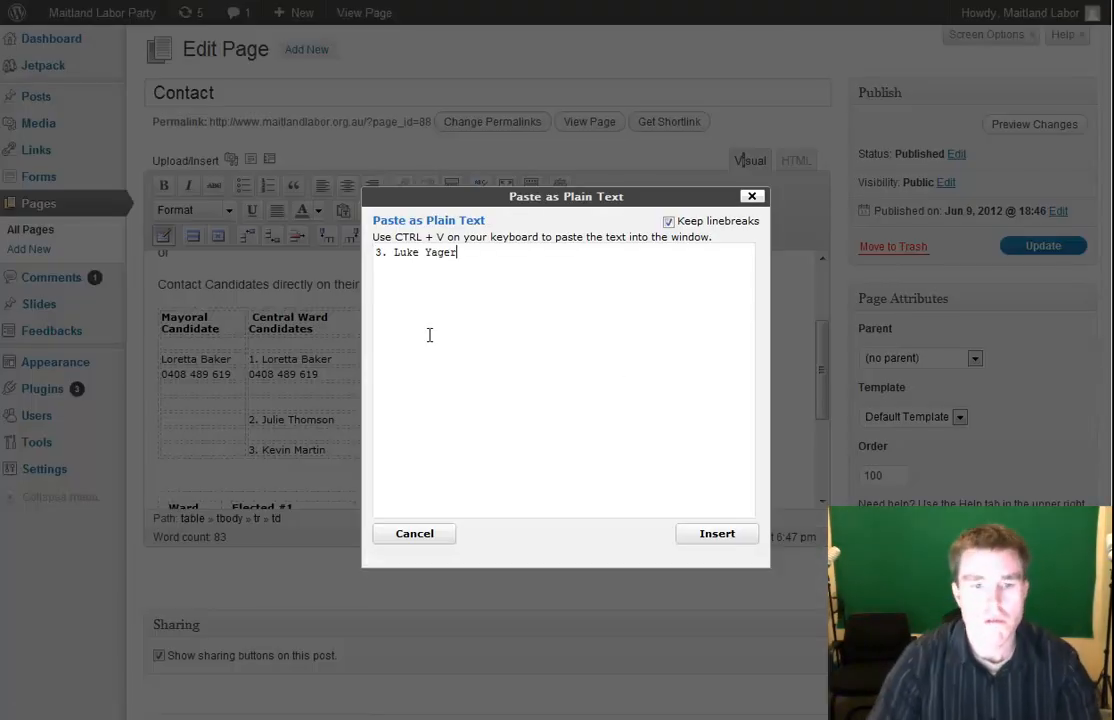
left_click(731, 534)
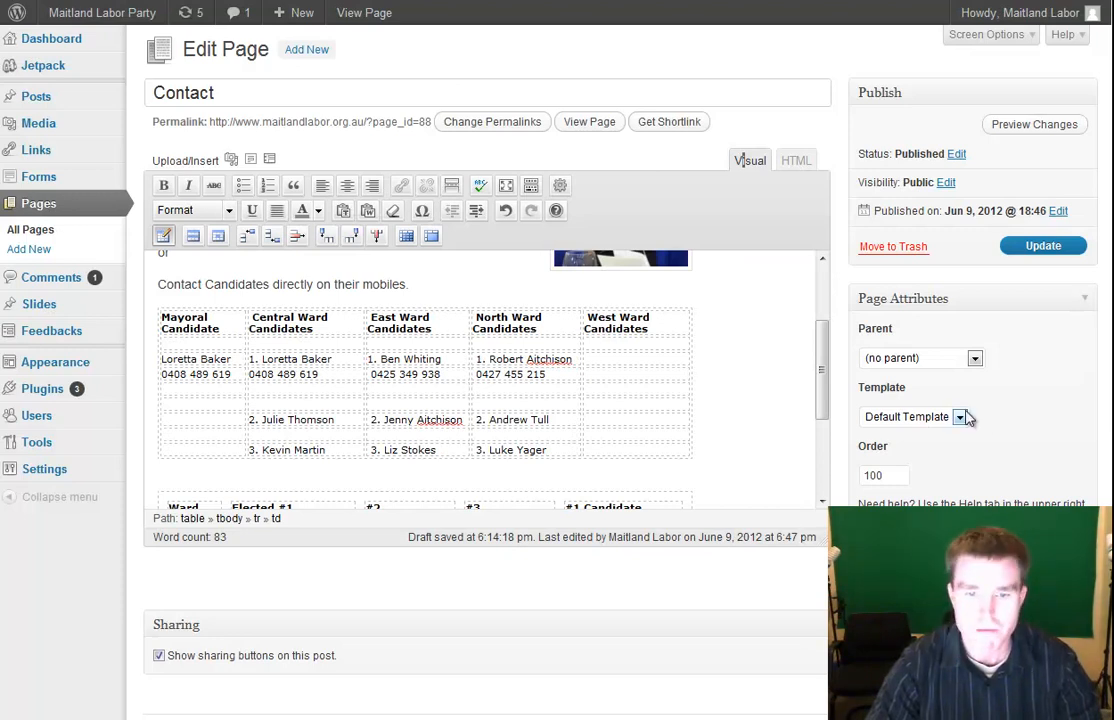
Insert the first West Ward candidate's name as plain text, numbered "1.", in the row of first candidates
left_click(343, 210)
type("1.")
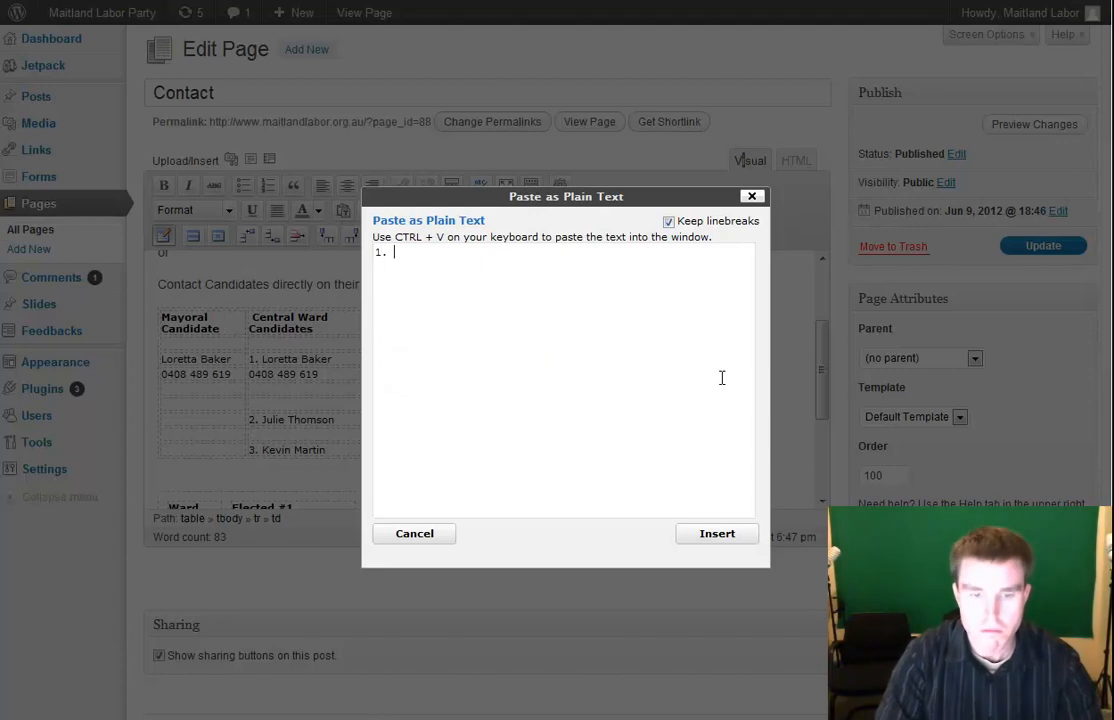
type("Henry Meskauskas")
left_click(716, 533)
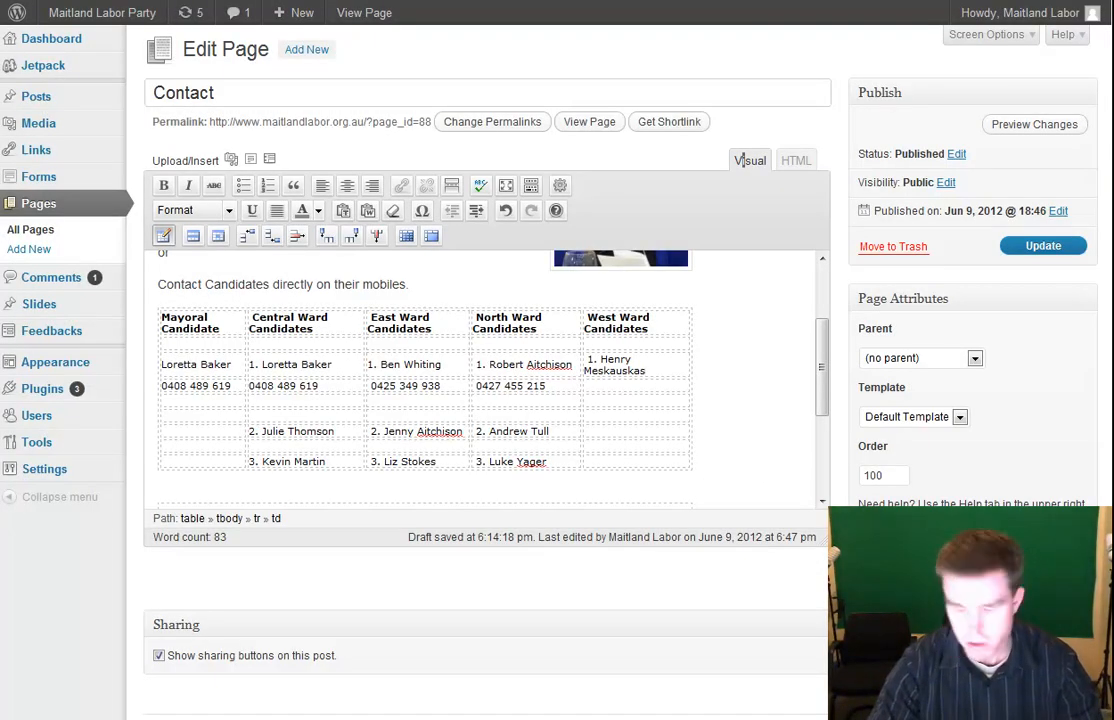
Insert the first West Ward candidate's phone number as plain text in the cell under the name
left_click(343, 212)
key("ctrl+v")
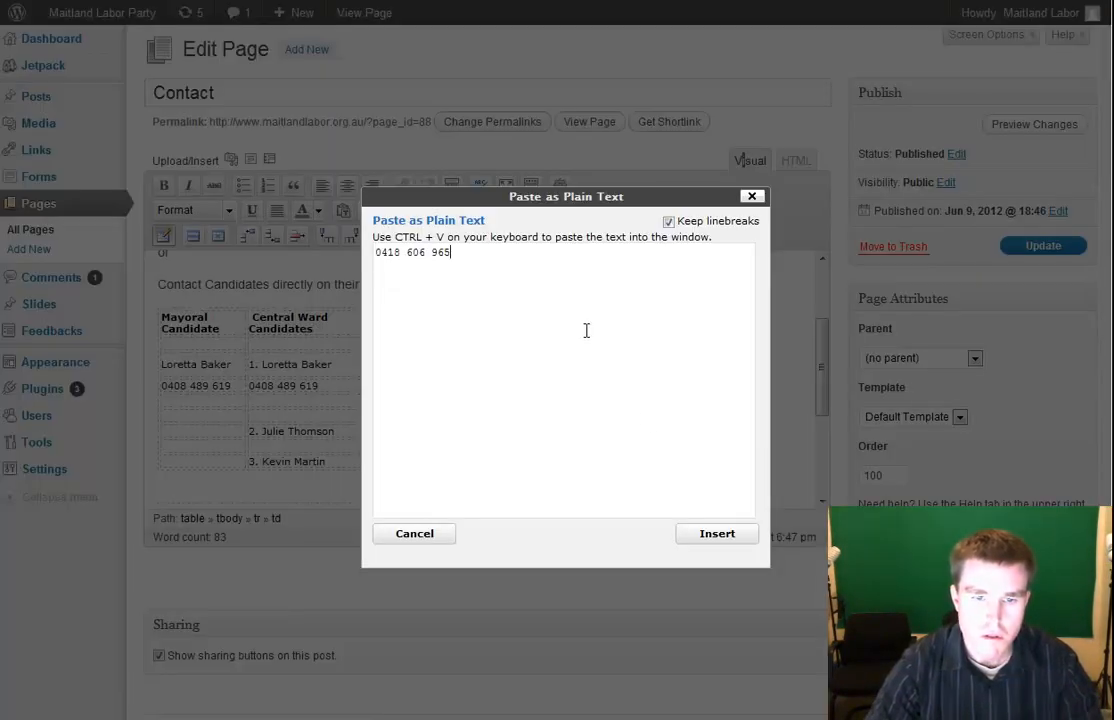
left_click(716, 534)
Remove the leading spaces before the phone numbers and the second and third candidates' names in the North and East Ward columns
left_click(477, 385)
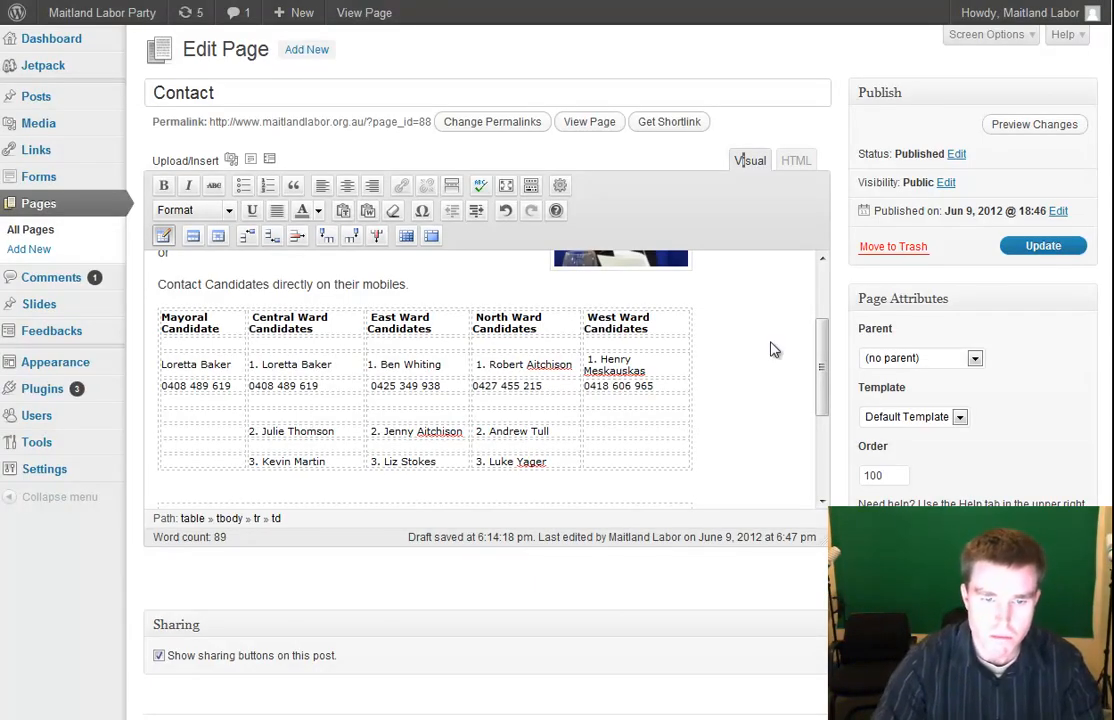
left_click(244, 388)
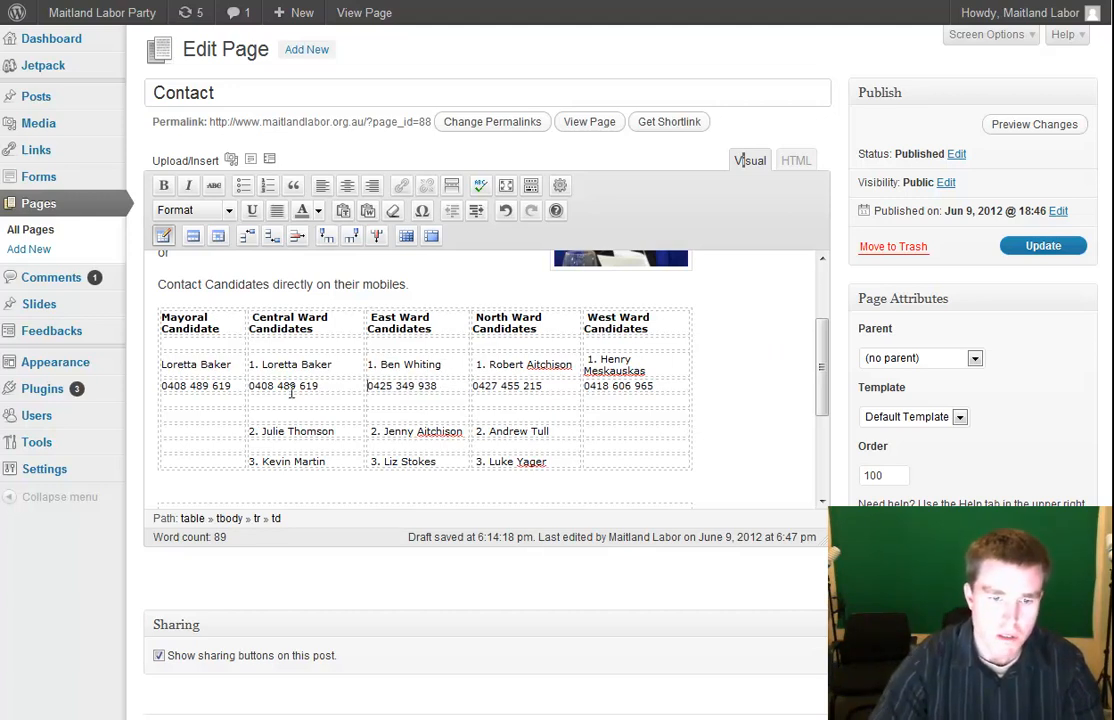
left_click(478, 432)
key("BackSpace")
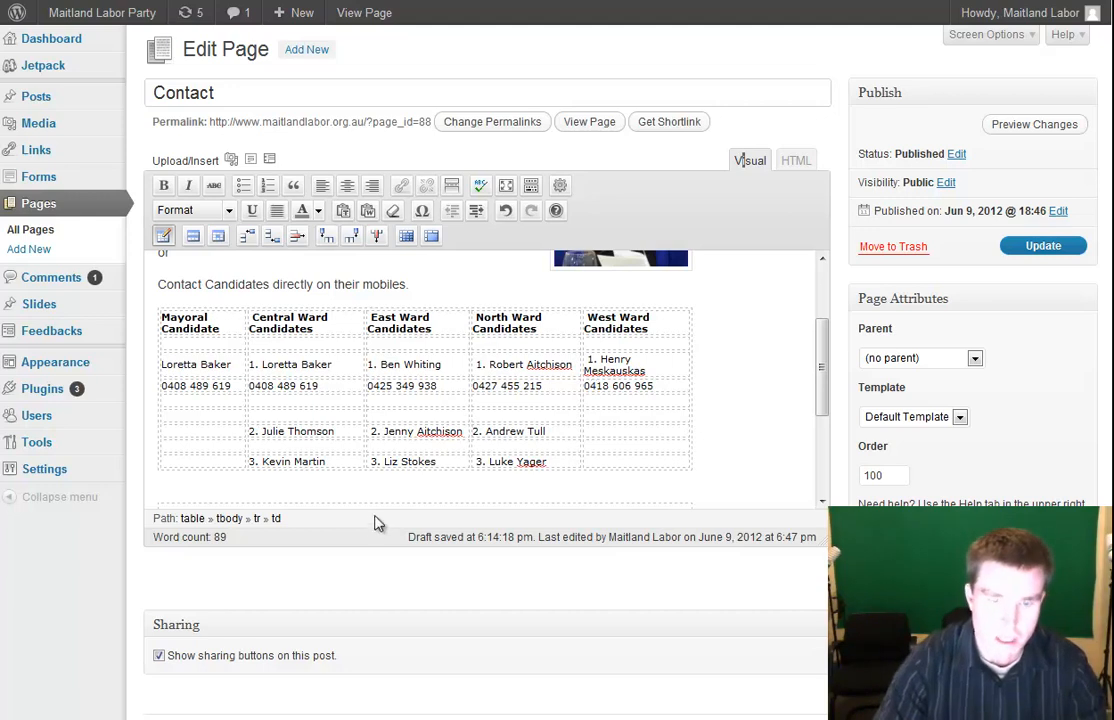
left_click(475, 461)
key("BackSpace")
left_click(370, 432)
key("BackSpace")
left_click(371, 461)
key("BackSpace")
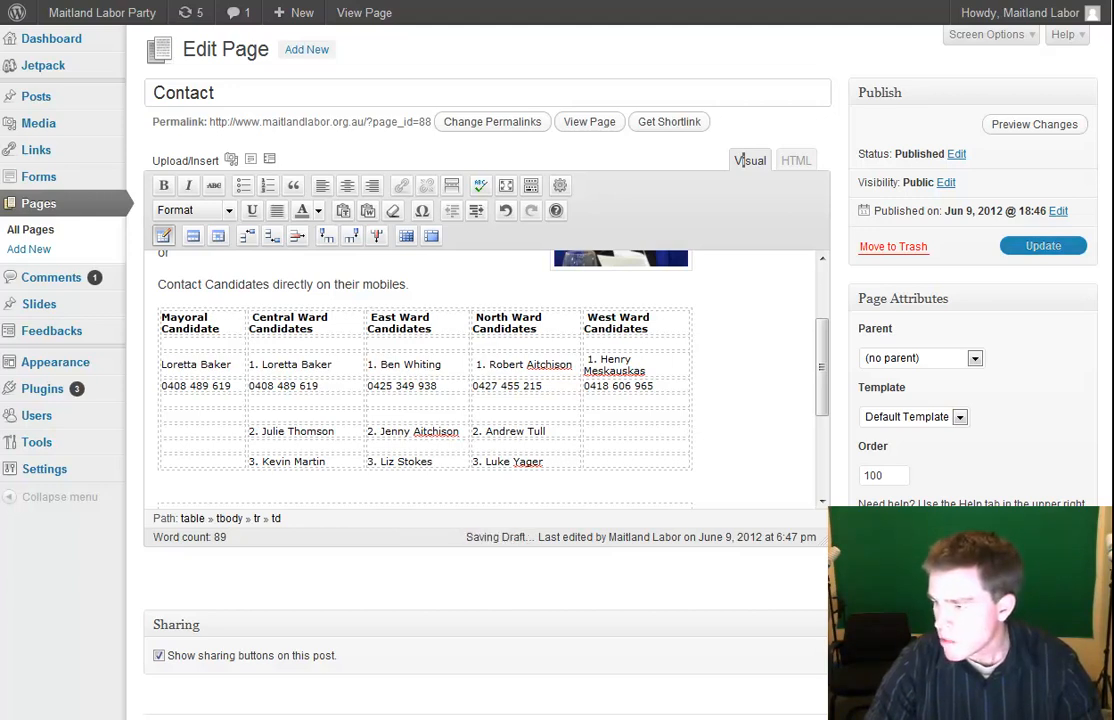
Insert the second West Ward candidate's name as plain text, numbered "2.", in the row of second candidates
double_click(633, 434)
left_click(622, 432)
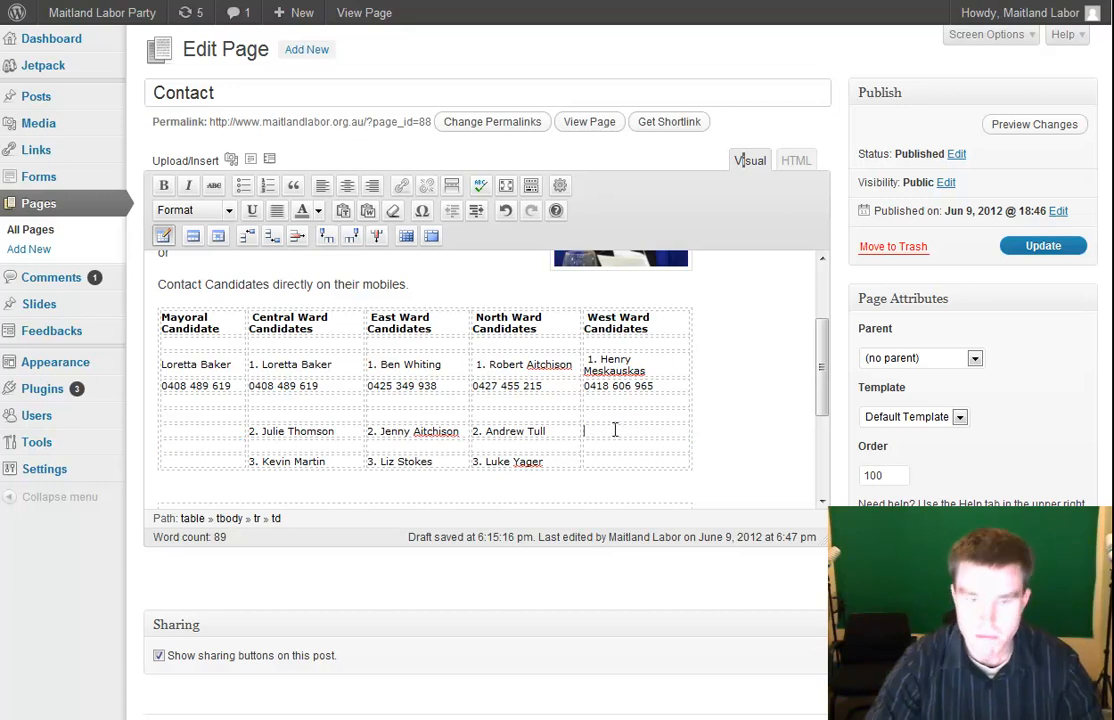
left_click(343, 211)
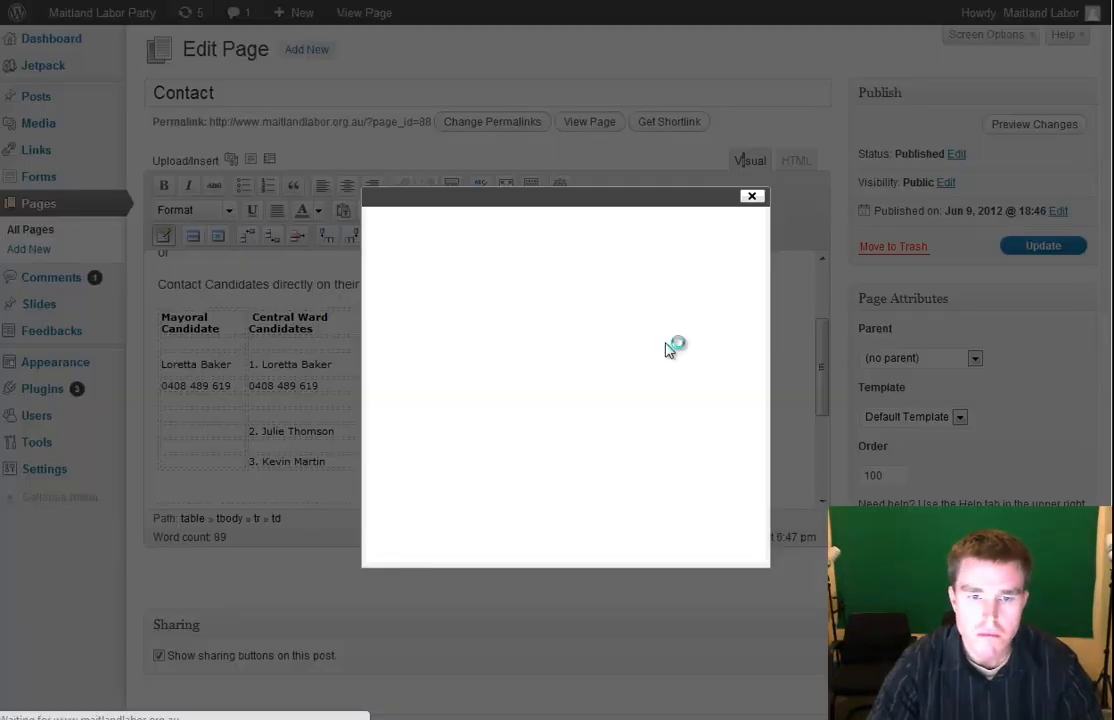
type("Paul Casey")
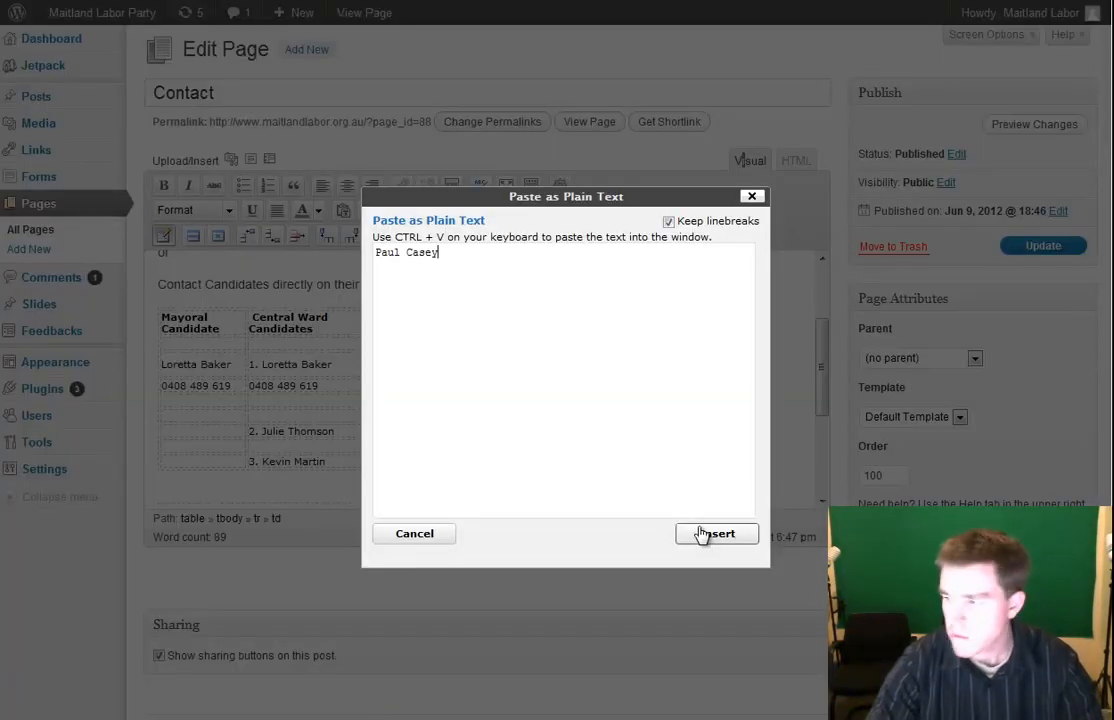
key("Home")
type("2.")
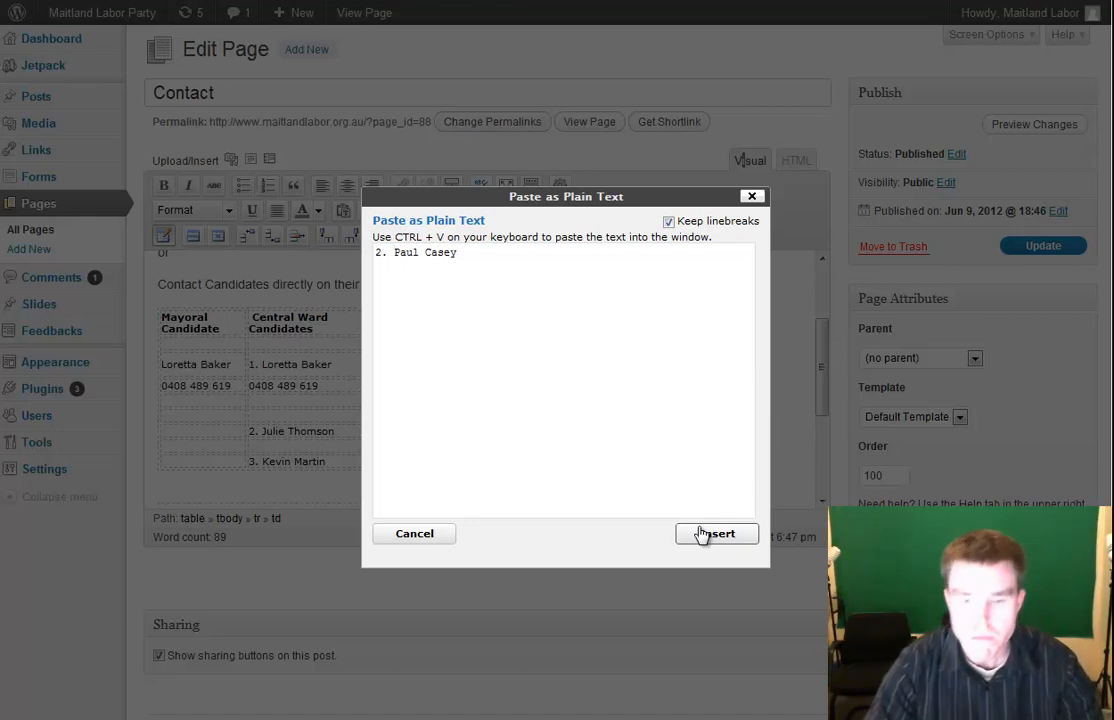
left_click(702, 534)
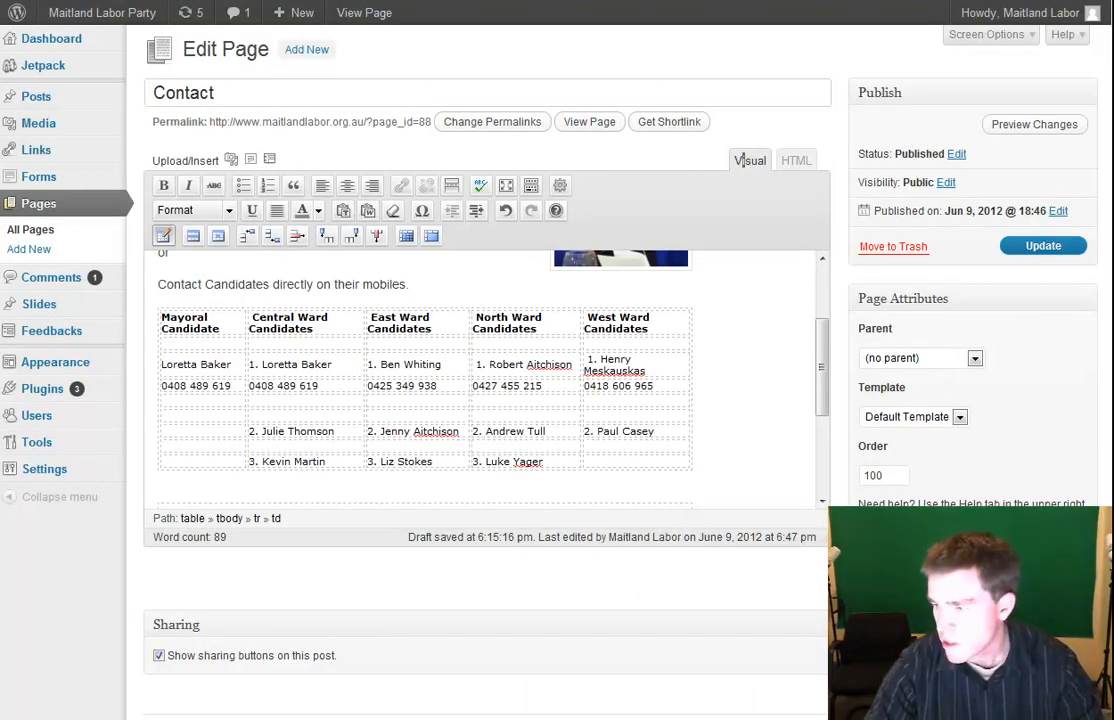
Insert the third West Ward candidate's name as plain text, numbered "3.", in the last row
left_click(639, 461)
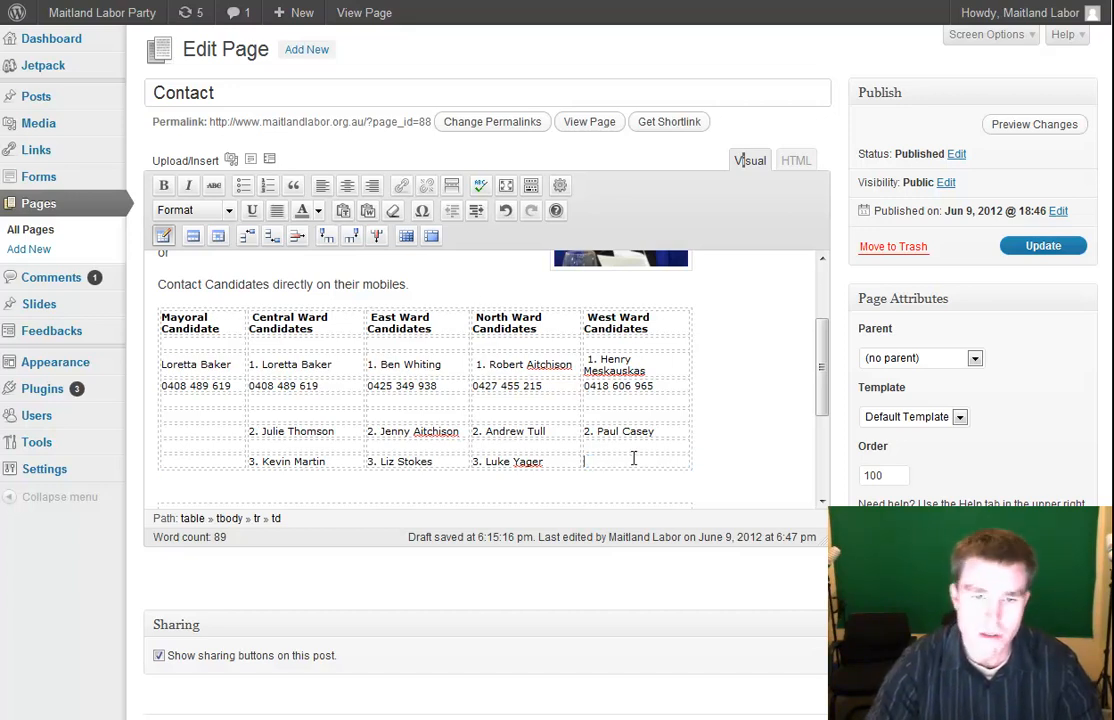
left_click(343, 212)
type("Joan Case")
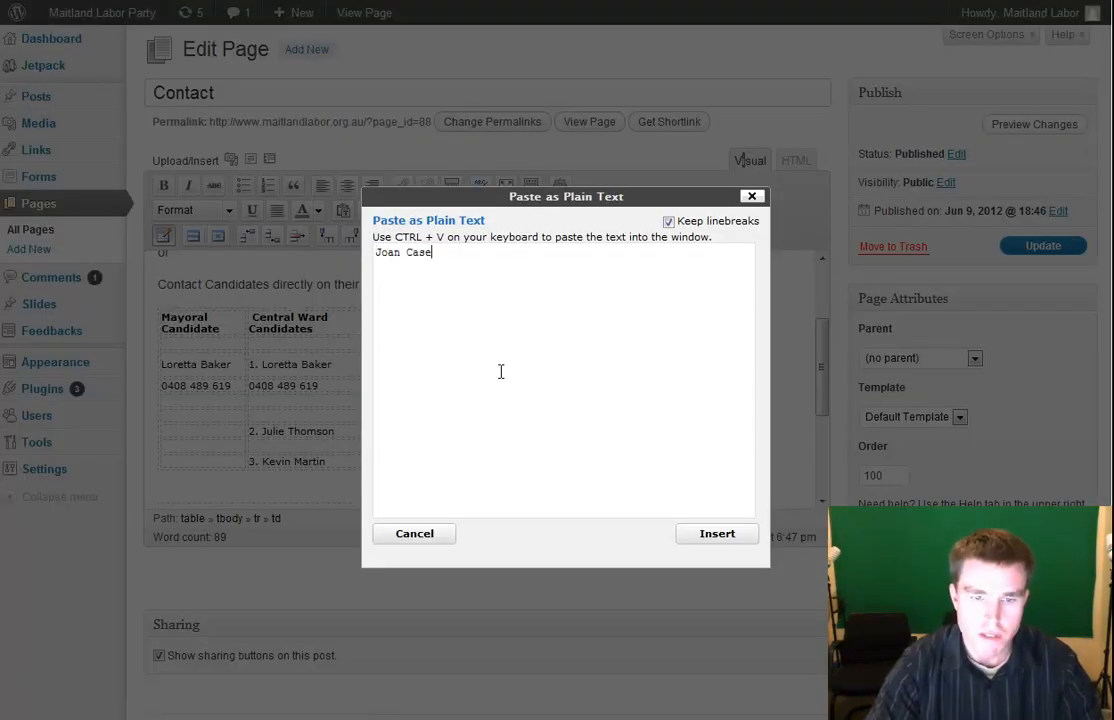
key("Home")
type("3")
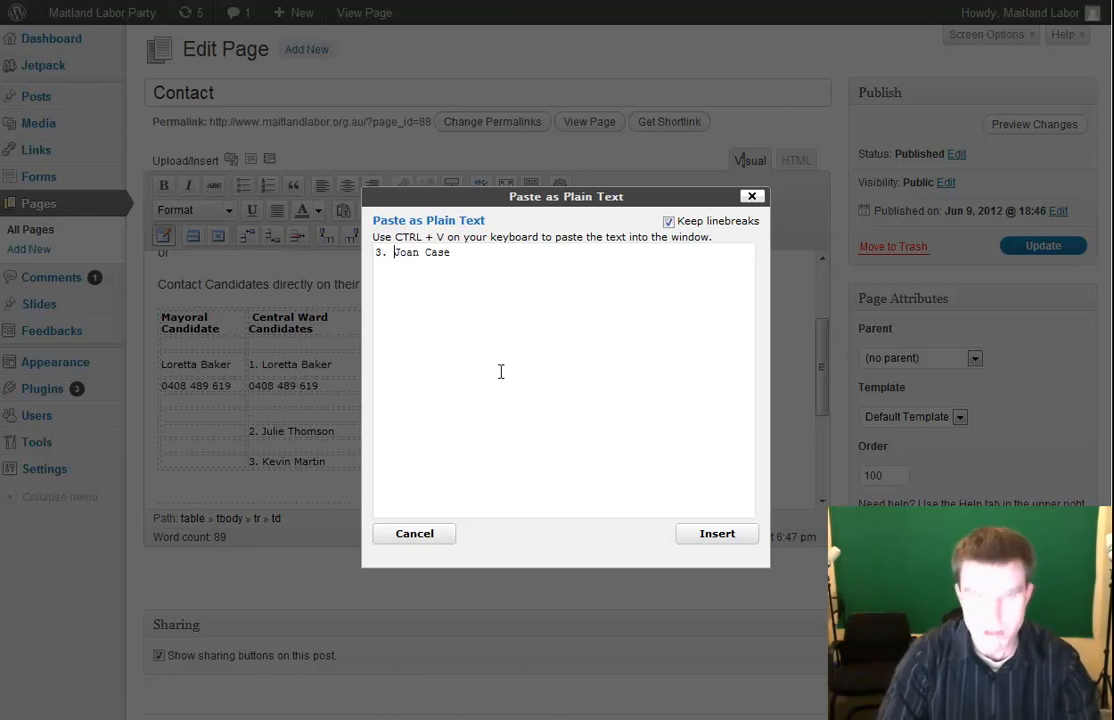
type(".")
left_click(717, 533)
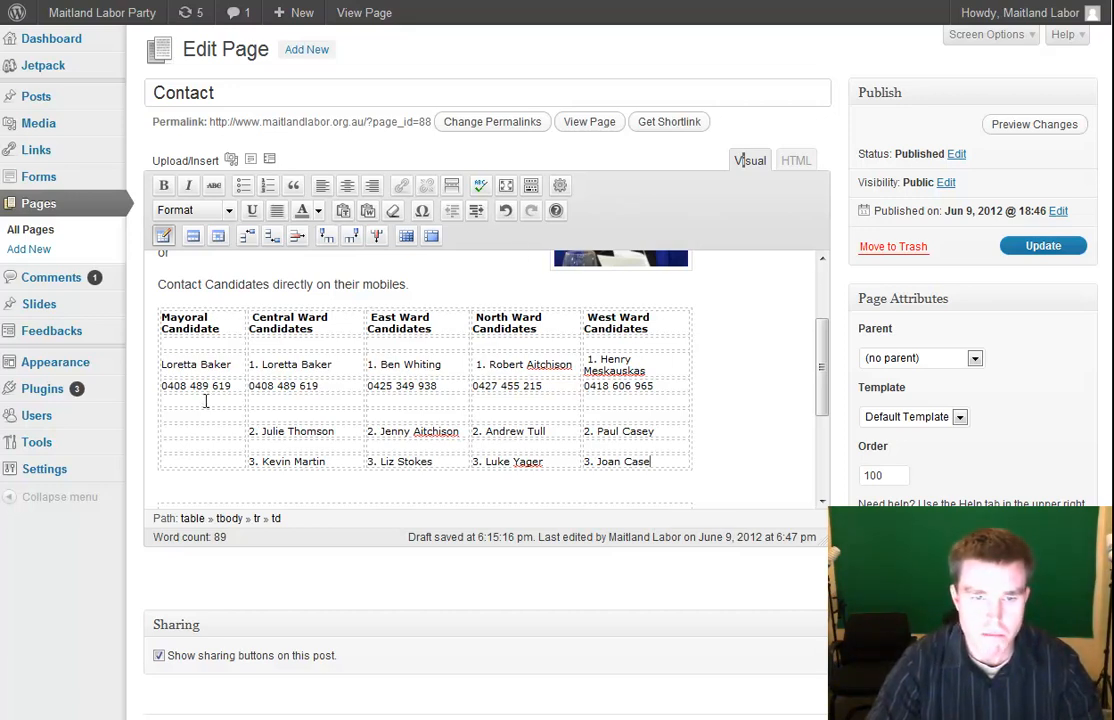
Delete the old table of wards and elected members below the candidate table and preview the page
scroll(418, 400, "down", 2)
left_click_drag(281, 392, 453, 556)
key("Delete")
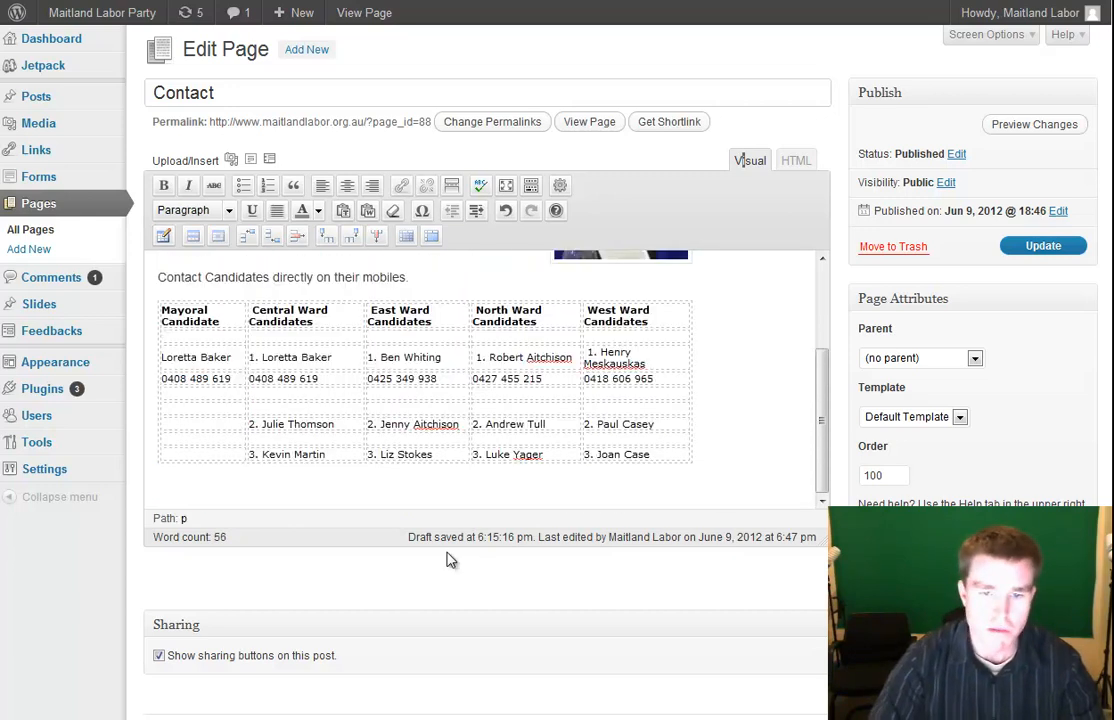
left_click(1043, 123)
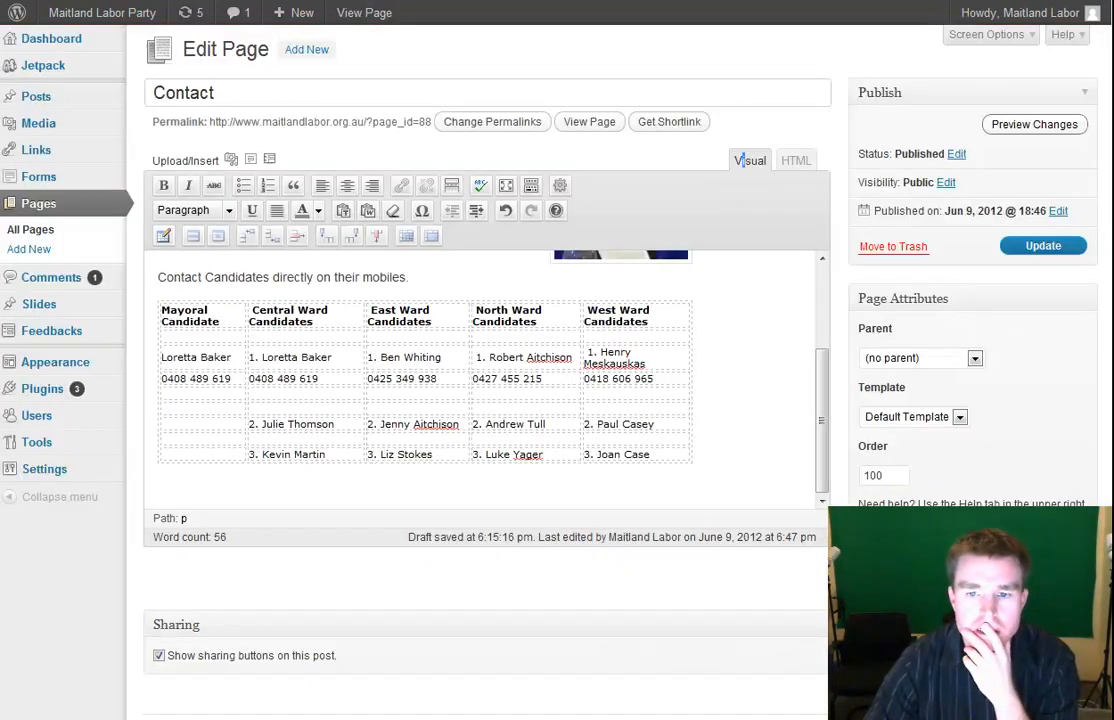
Set the page template to Full Width and update the Contact page
left_click(950, 418)
left_click(912, 450)
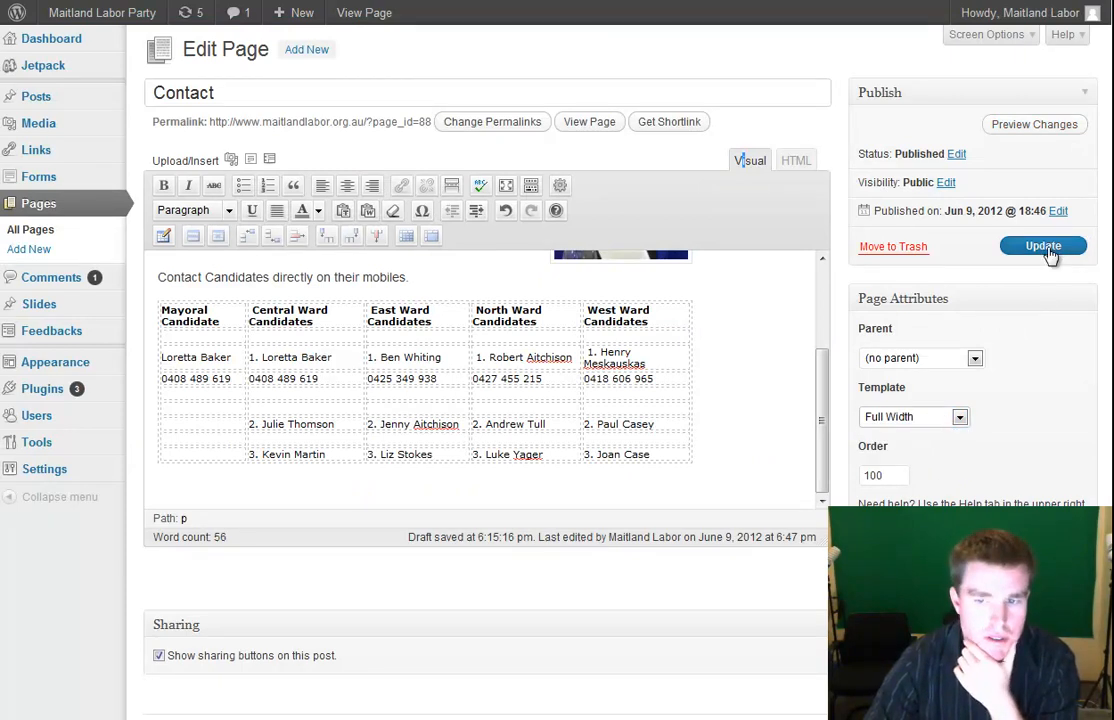
left_click(1045, 248)
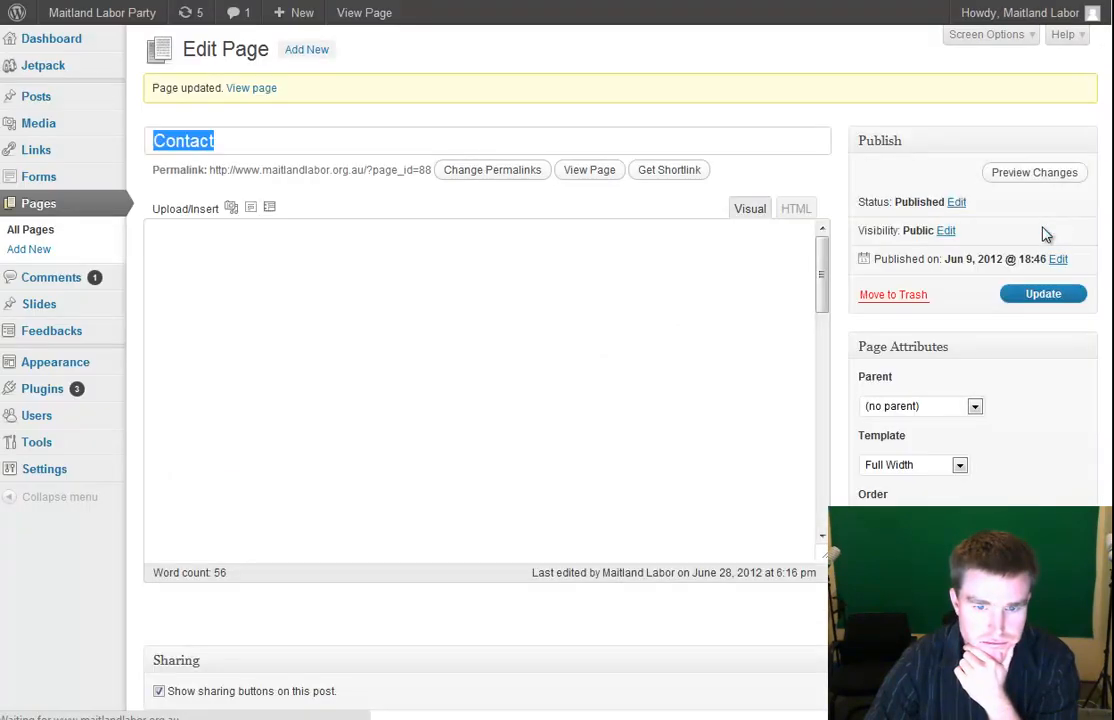
Preview the updated Contact page, check the text alignment across the candidate table's columns, and return to the page editor
left_click(1038, 176)
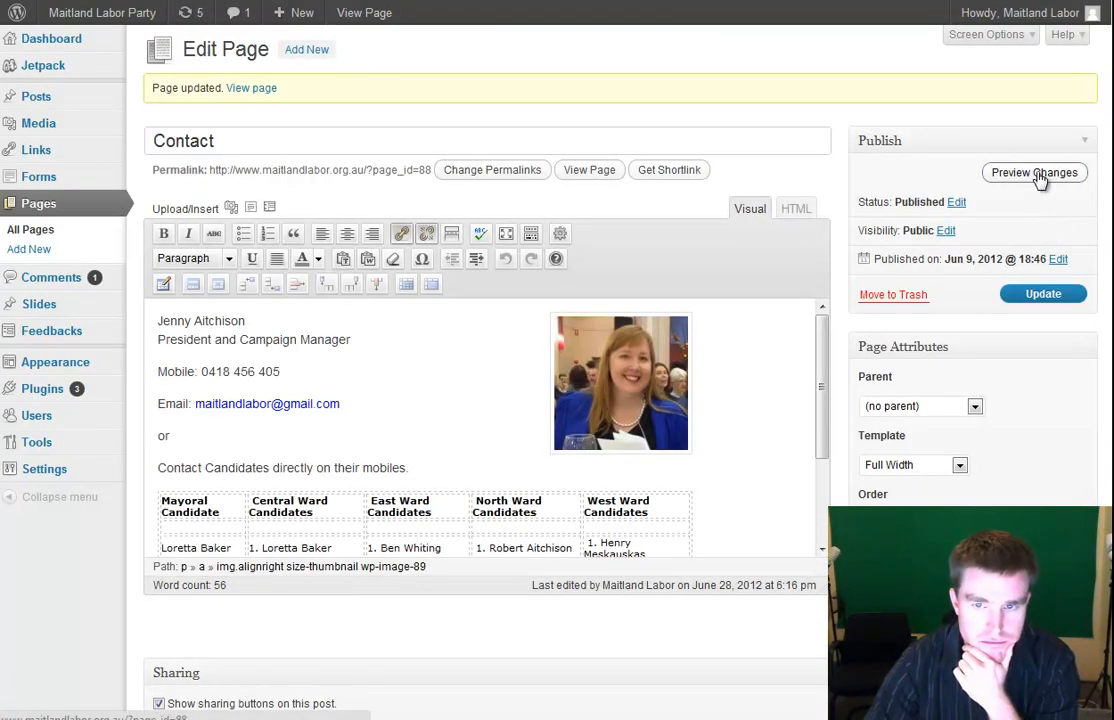
left_click(1040, 178)
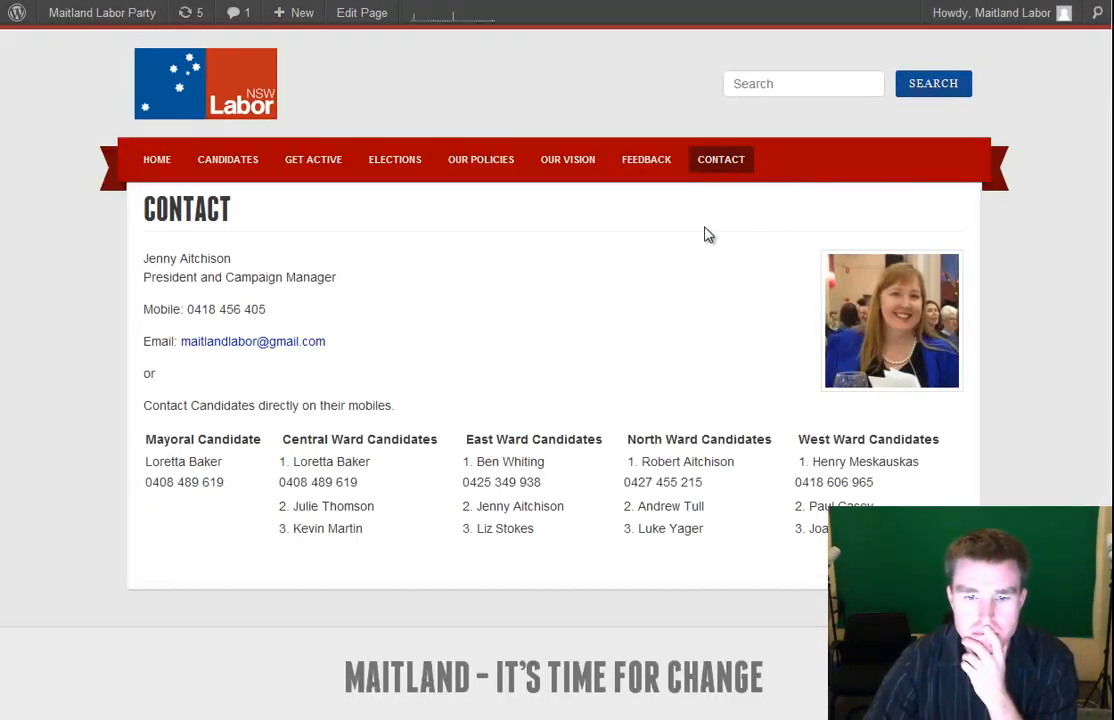
left_click_drag(628, 461, 734, 462)
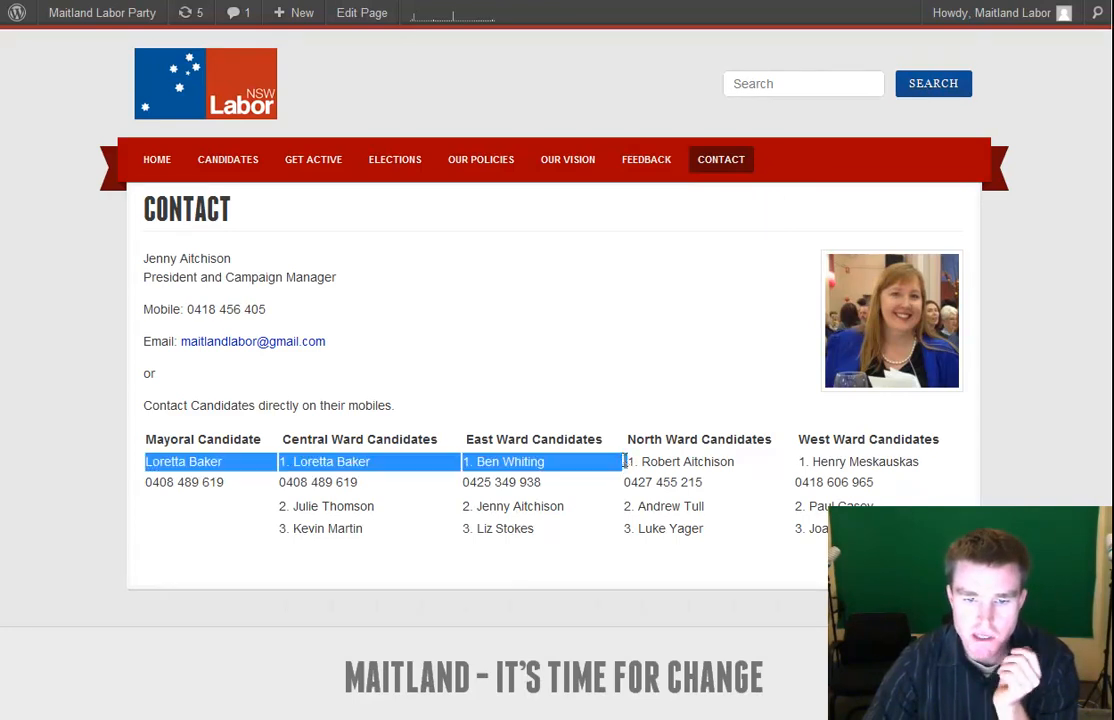
left_click(794, 467)
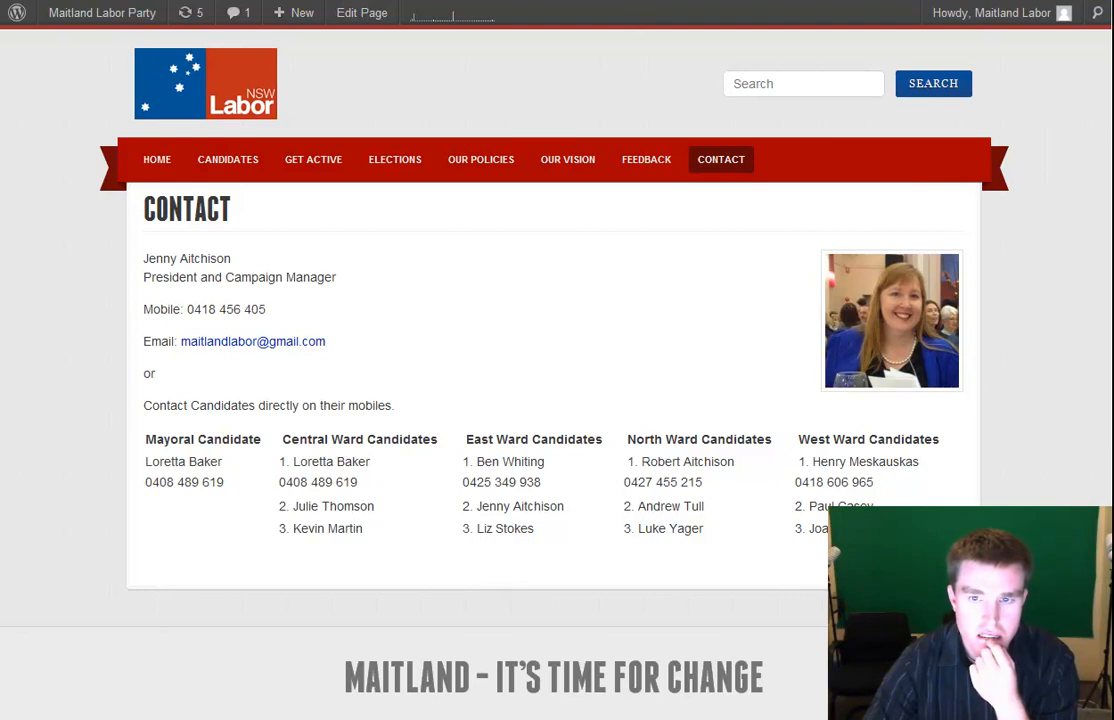
key("ctrl+shift+Tab")
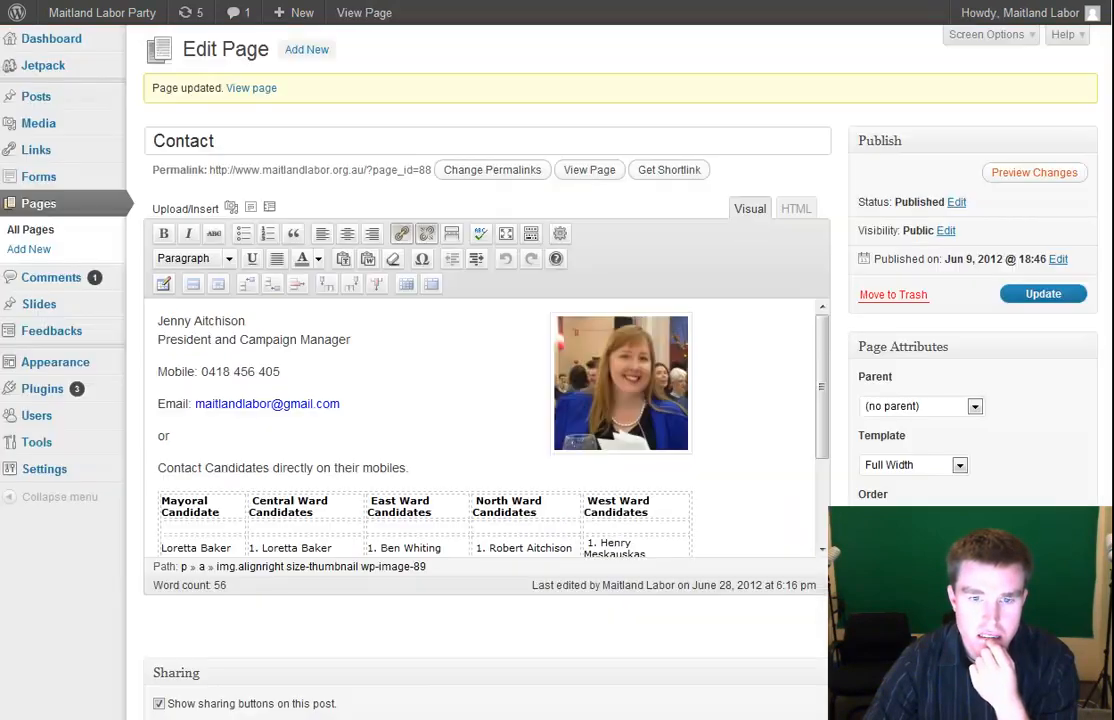
Remove the leading spaces from the four ward headings and from the first North Ward candidate's name
left_click(588, 510)
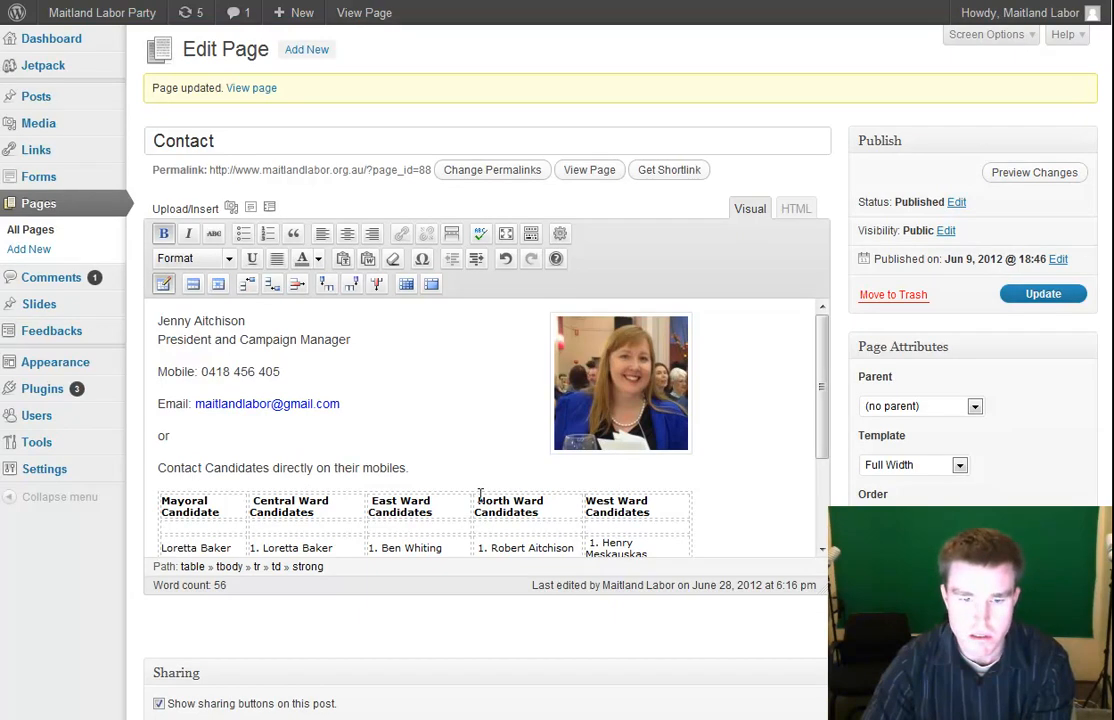
left_click(370, 500)
key("BackSpace")
left_click(257, 501)
key("BackSpace")
left_click(475, 549)
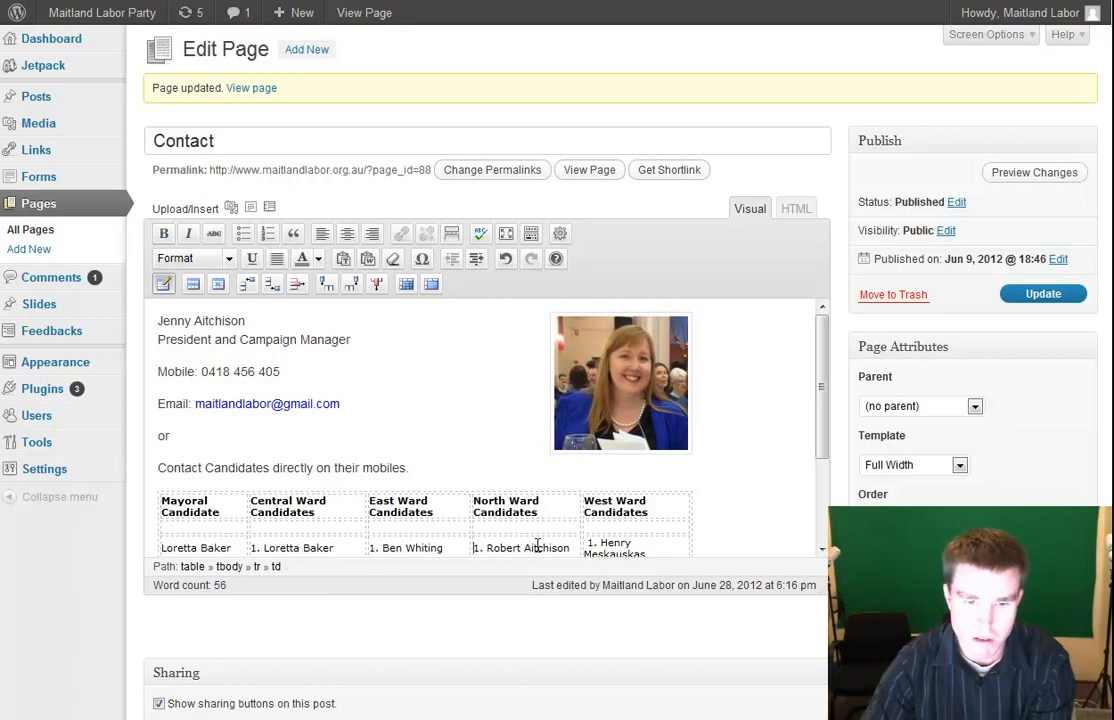
Add the text "Email" below the first candidate's phone number in the Central, East, North and West Ward columns
scroll(566, 485, "down", 3)
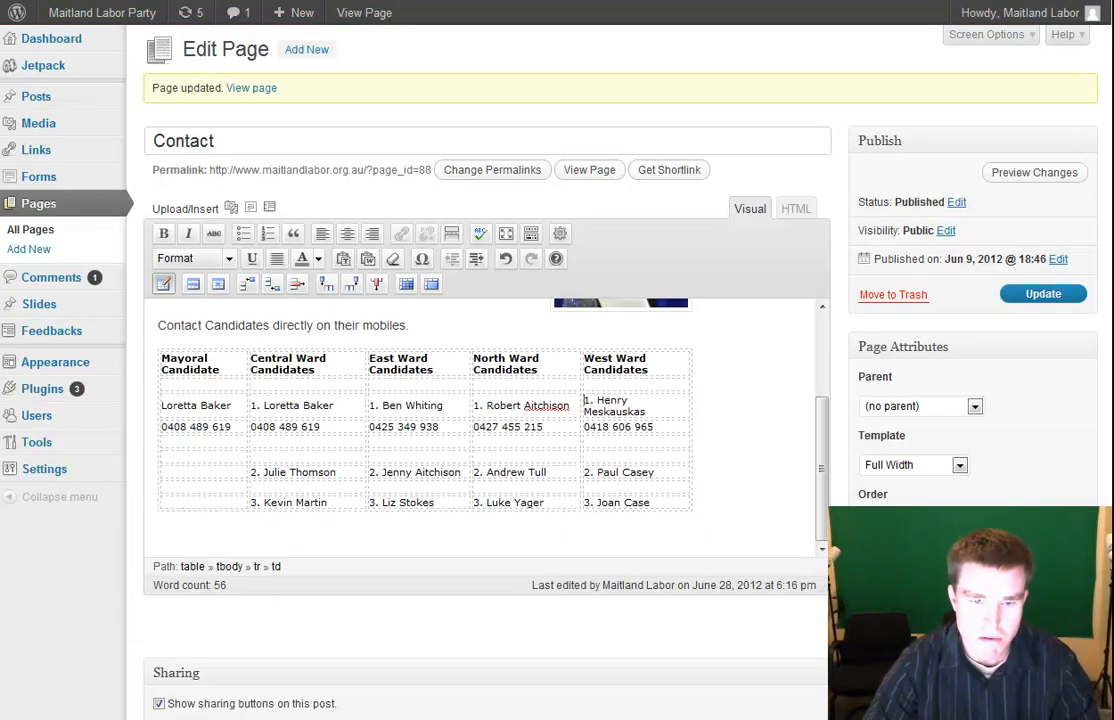
left_click(290, 440)
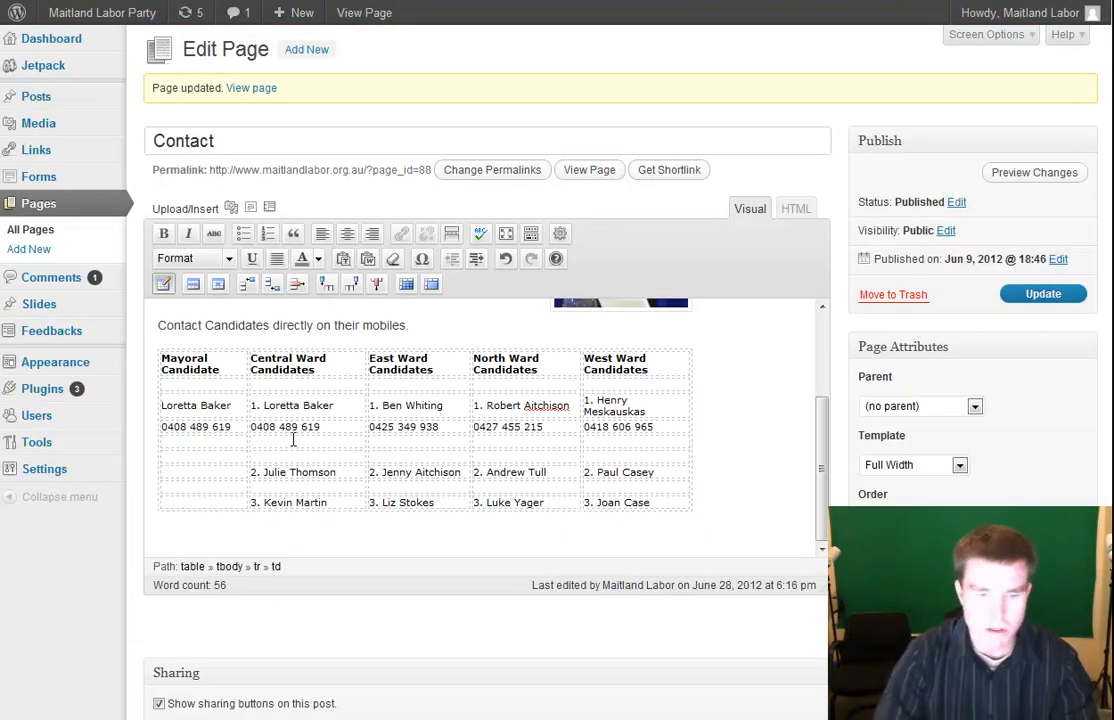
type("Emai")
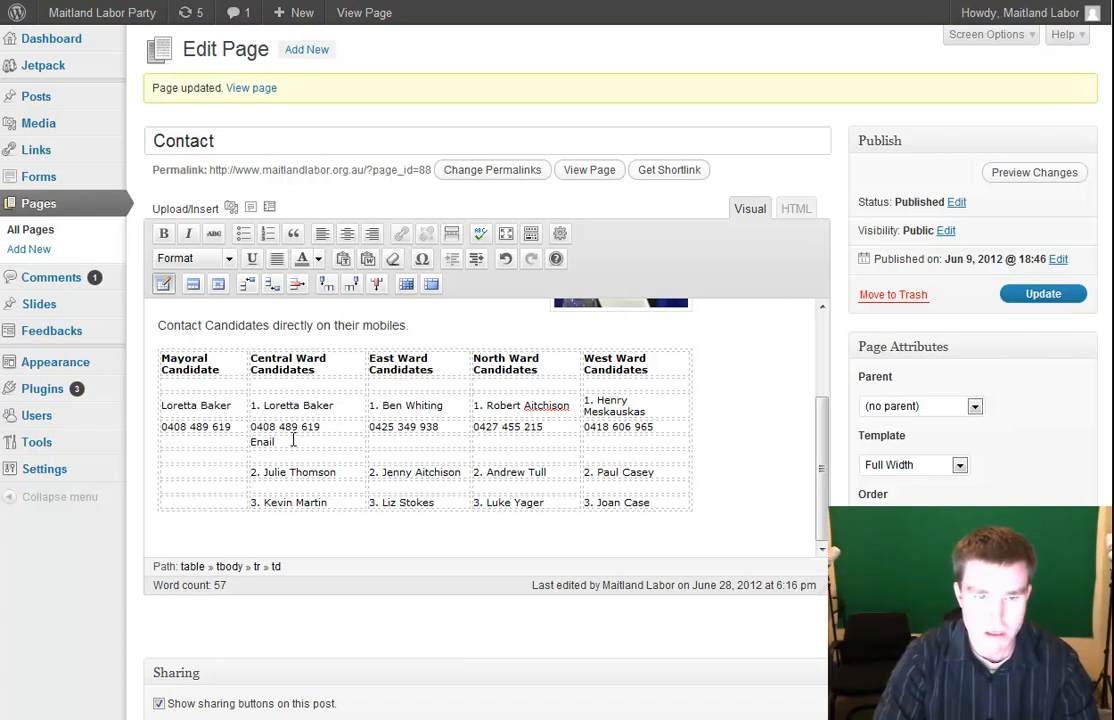
type("l")
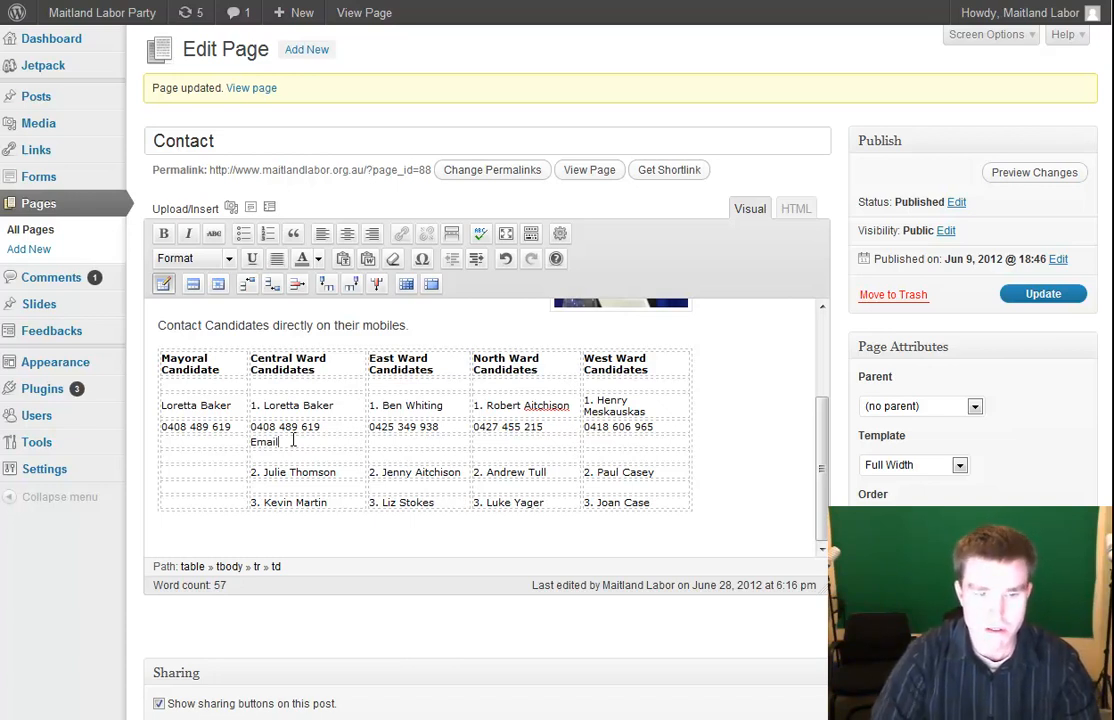
double_click(293, 440)
key("ctrl+c")
left_click(395, 441)
key("ctrl+v")
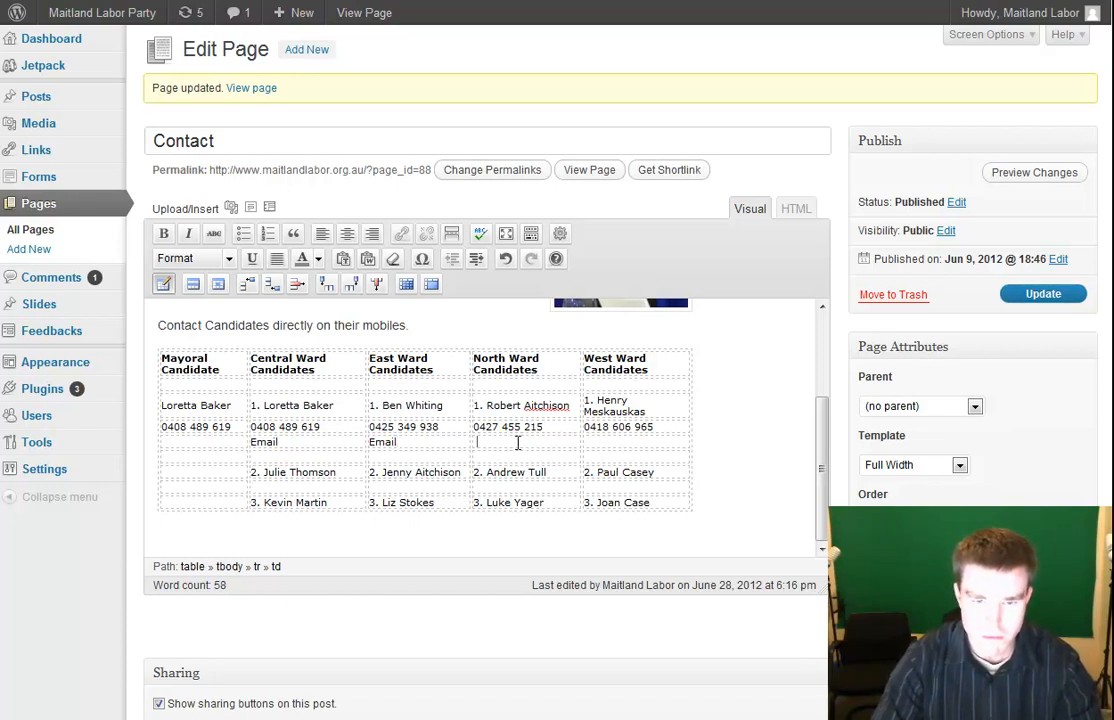
key("ctrl+v")
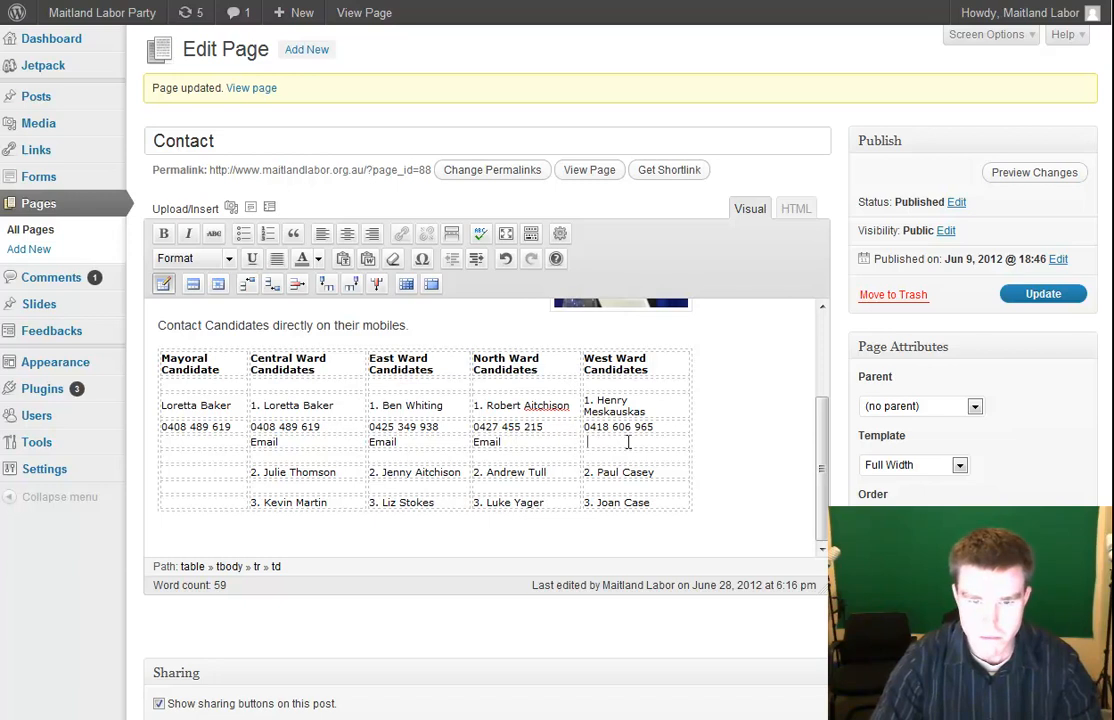
key("ctrl+v")
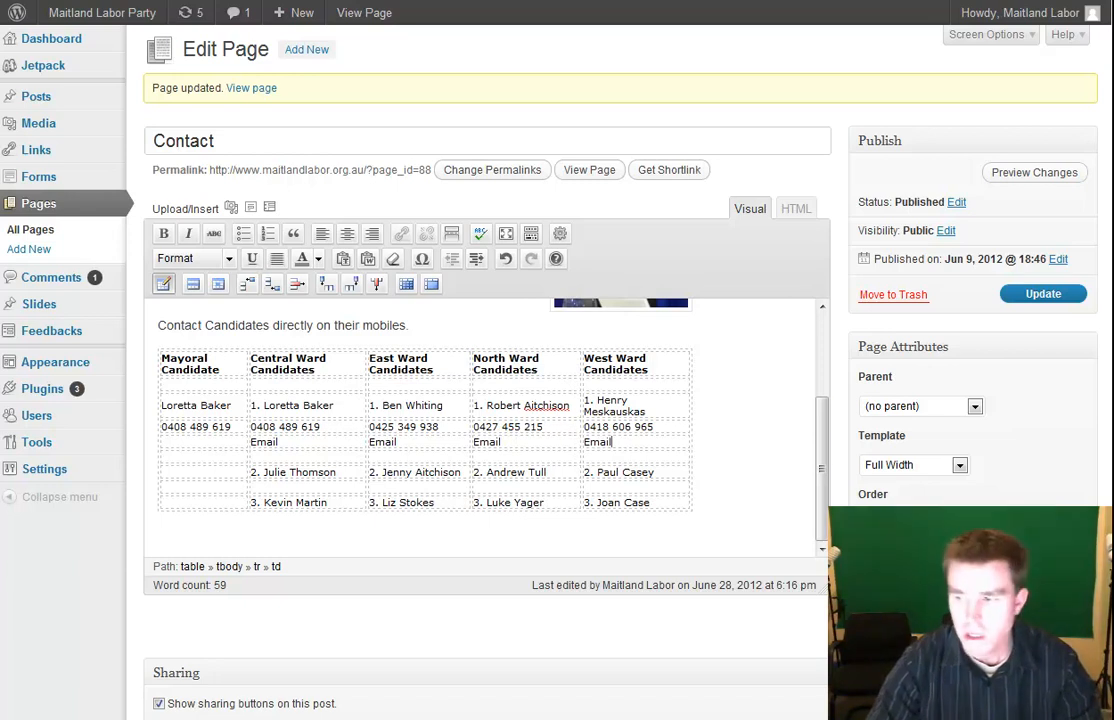
Link the Central Ward column's "Email" text to a mailto: address using the first candidate's e-mail
left_click_drag(276, 441, 250, 441)
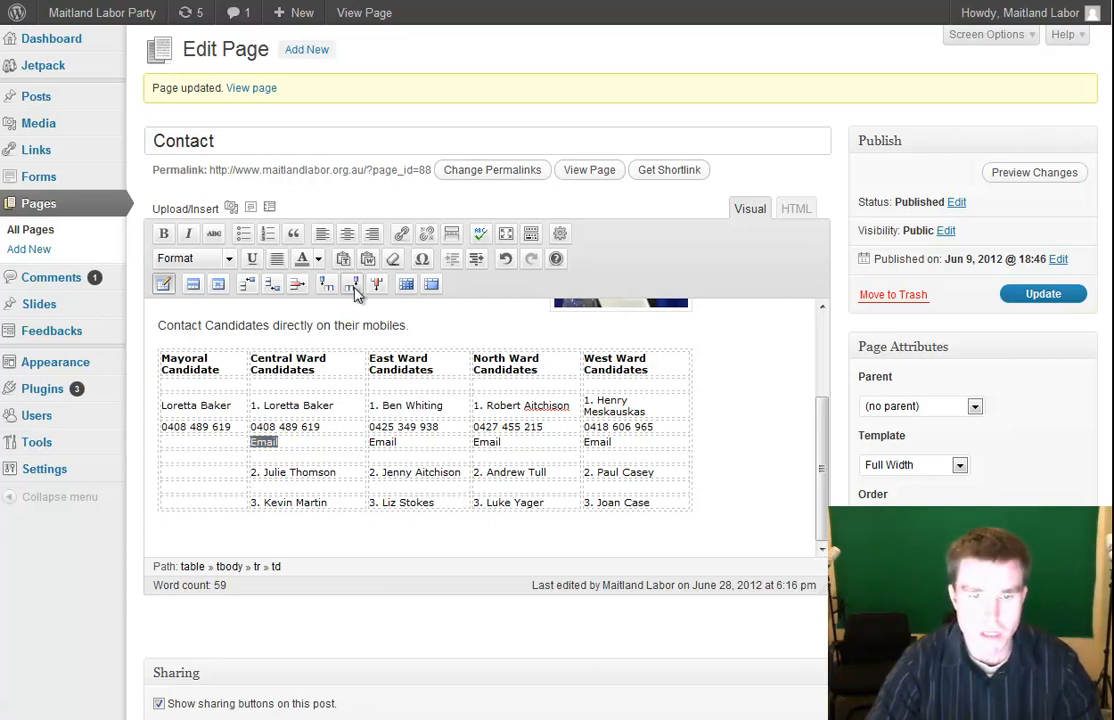
triple_click(292, 441)
double_click(266, 441)
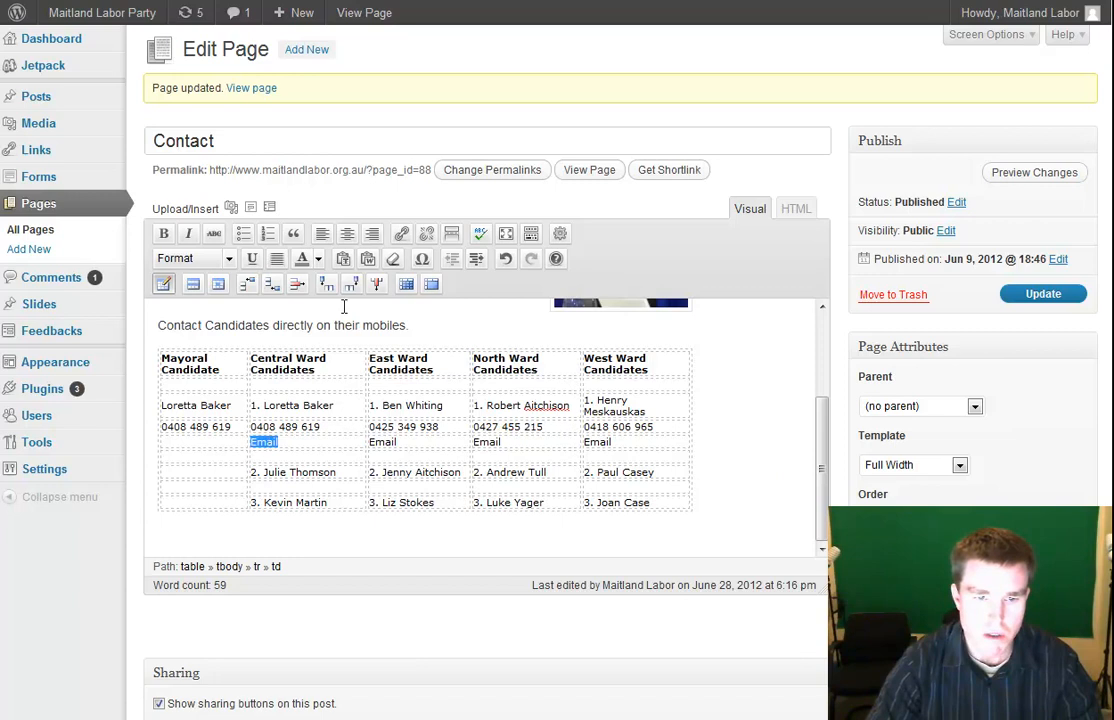
left_click(403, 234)
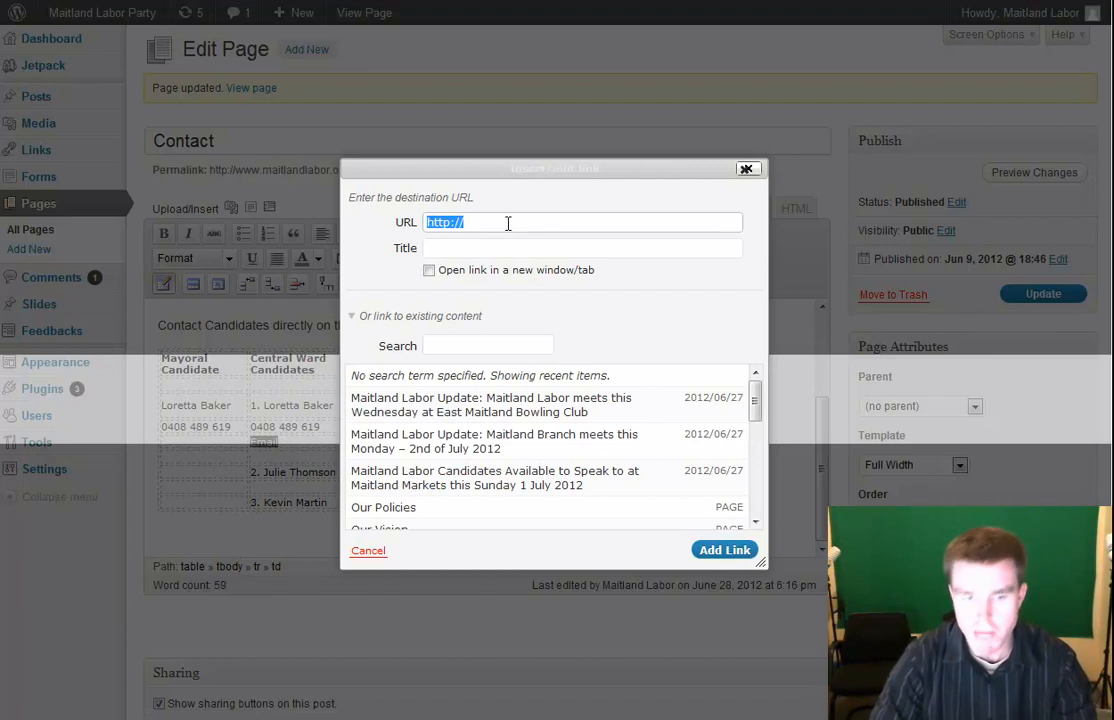
type("mailto:")
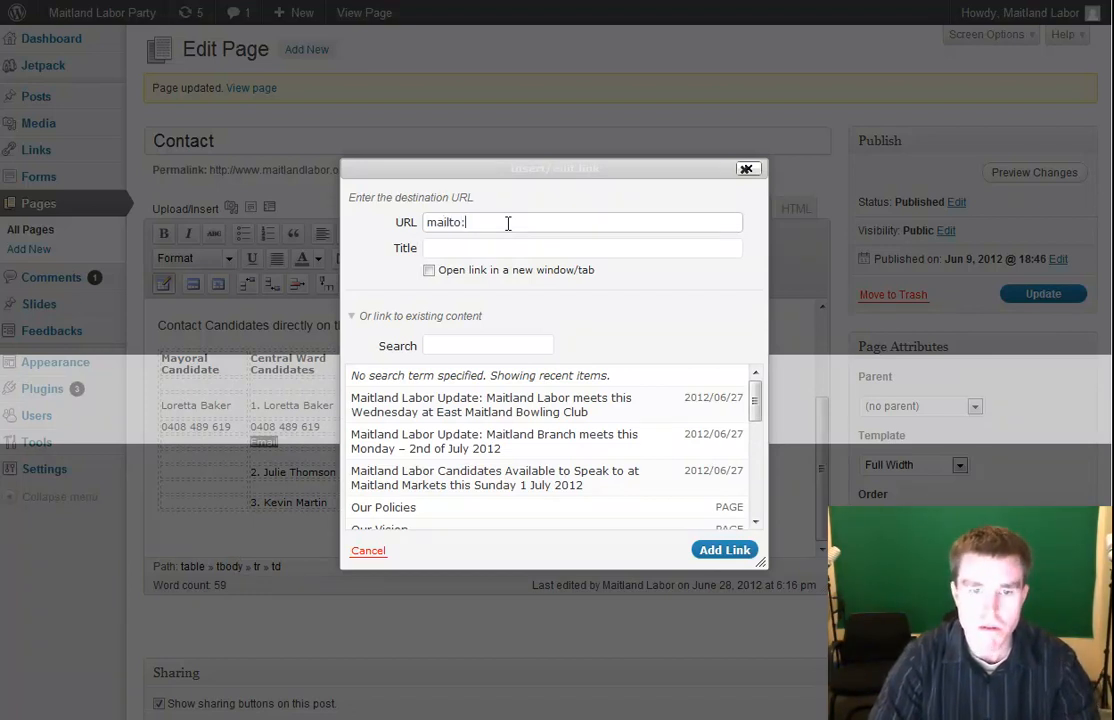
key("ctrl+v")
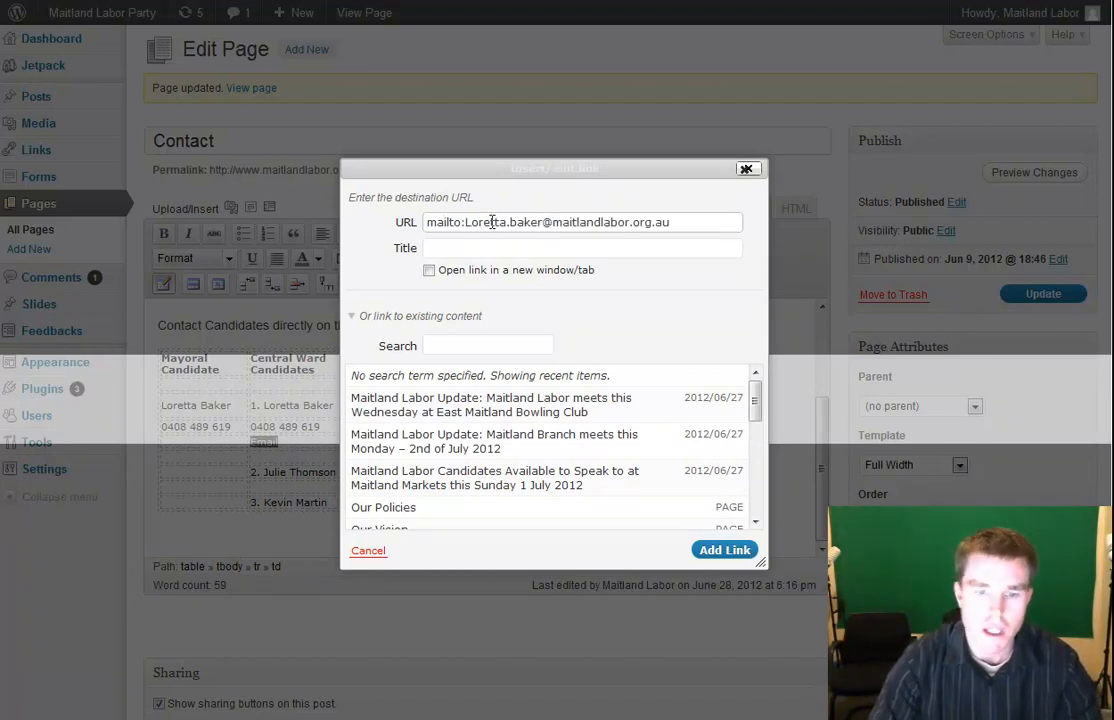
left_click(724, 550)
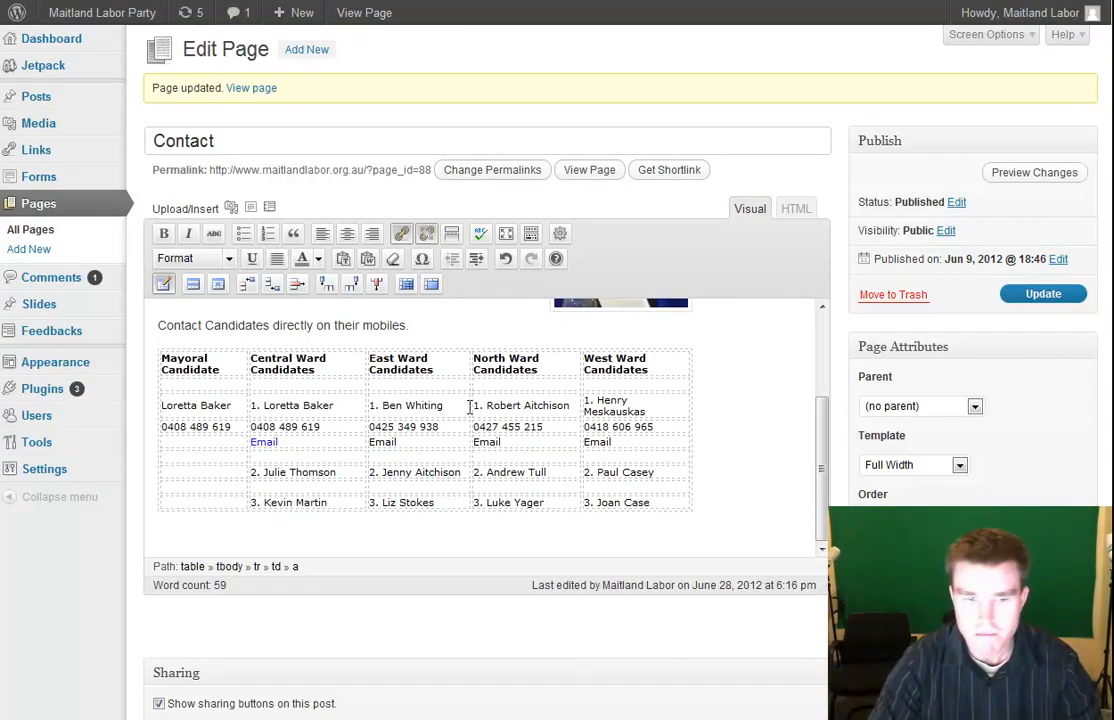
left_click_drag(398, 440, 373, 434)
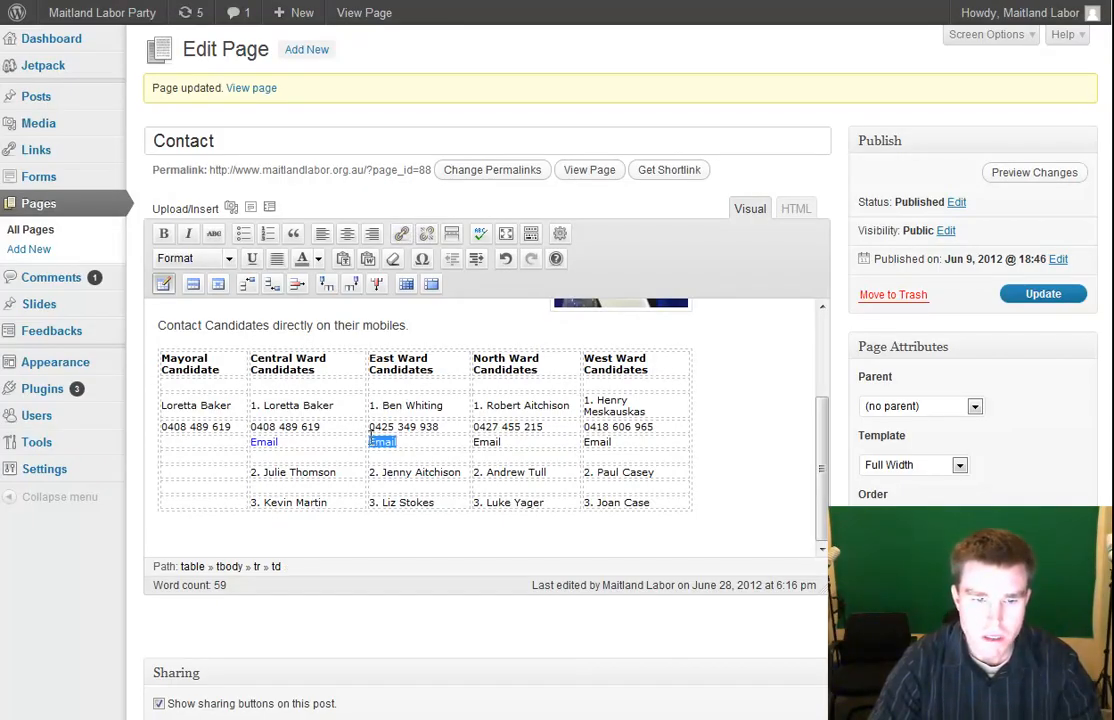
key("ctrl+c")
left_click(209, 437)
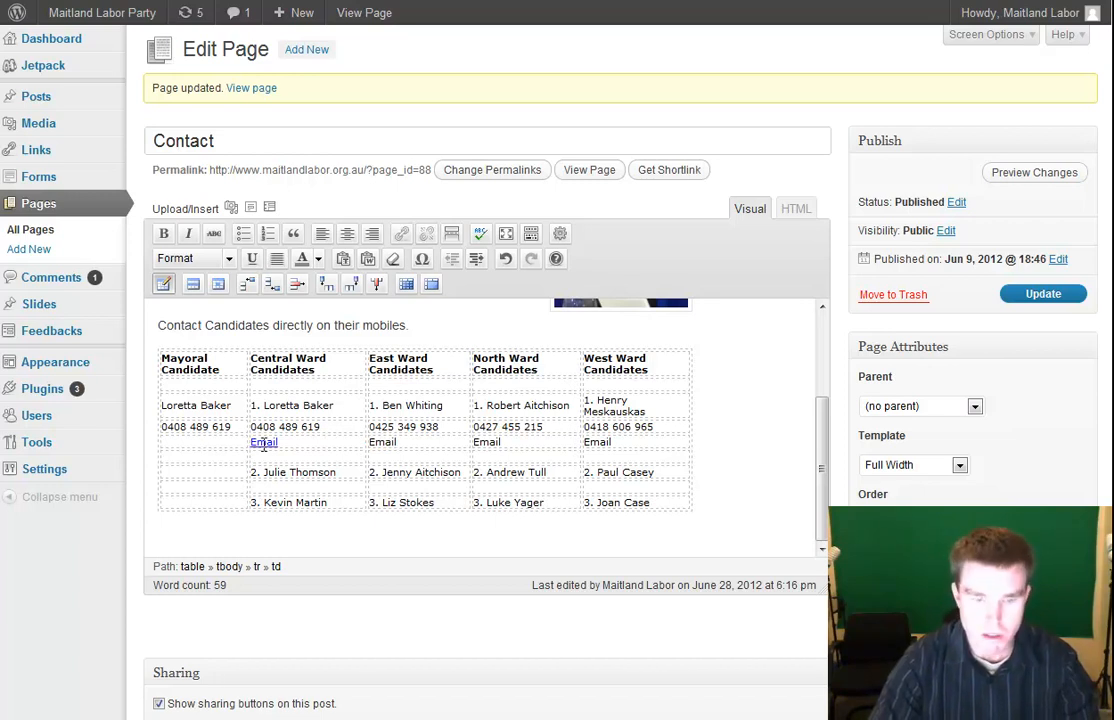
key("ctrl+v")
key("Home")
key("Delete")
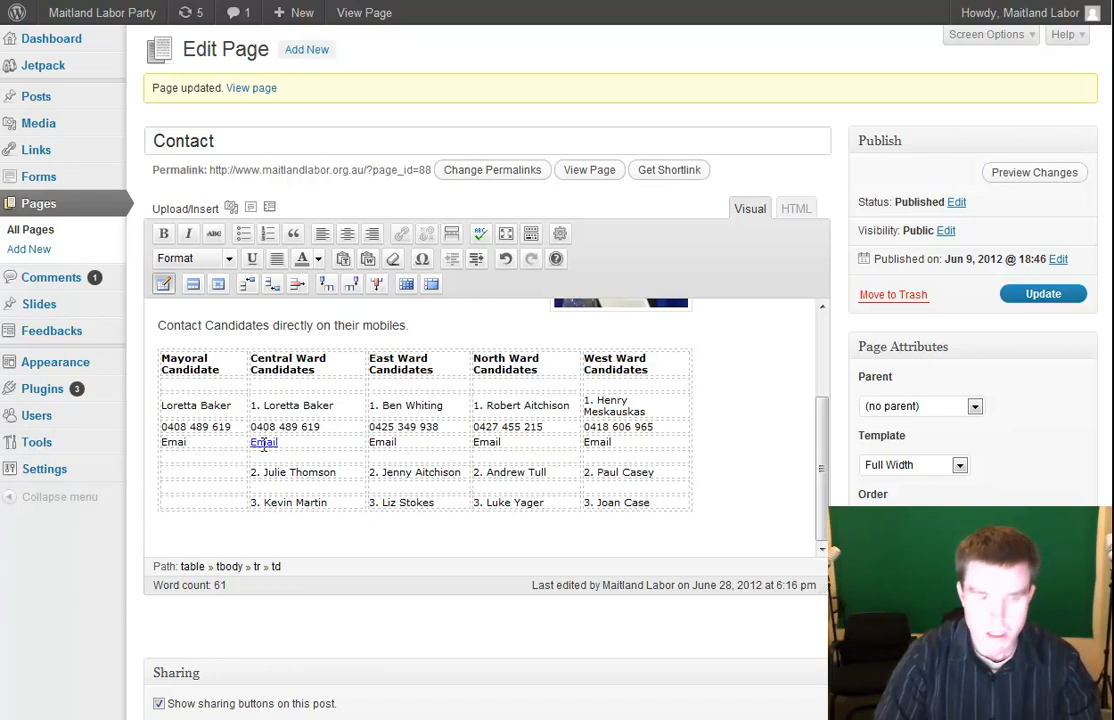
Link the Mayoral Candidate column's "Email" text to a mailto: address using that candidate's e-mail
key("shift+End")
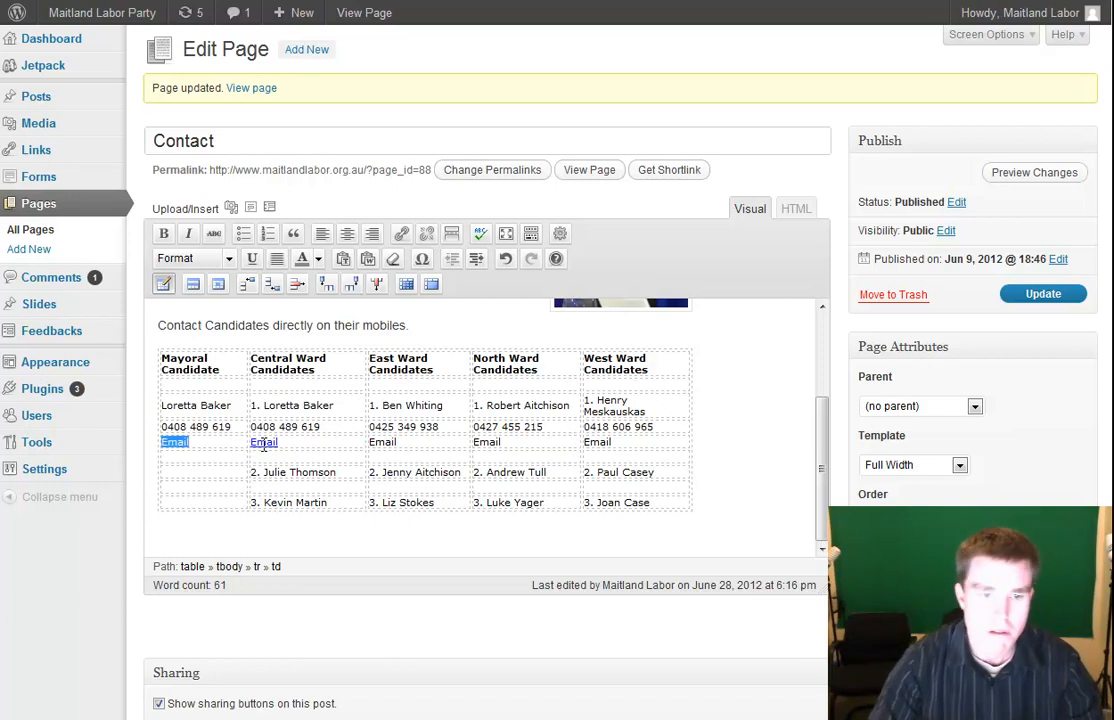
left_click(401, 234)
type("mailto:")
key("ctrl+v")
left_click(716, 546)
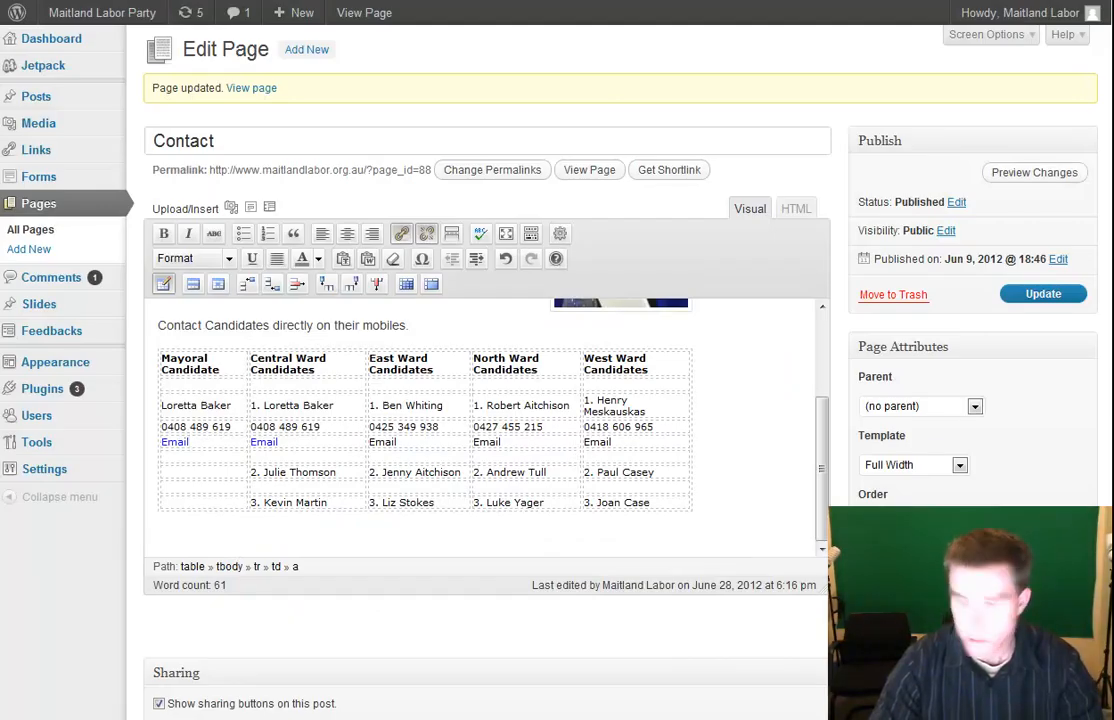
Link the East Ward column's "Email" text to a mailto: address using the first candidate's e-mail
left_click_drag(398, 442, 367, 440)
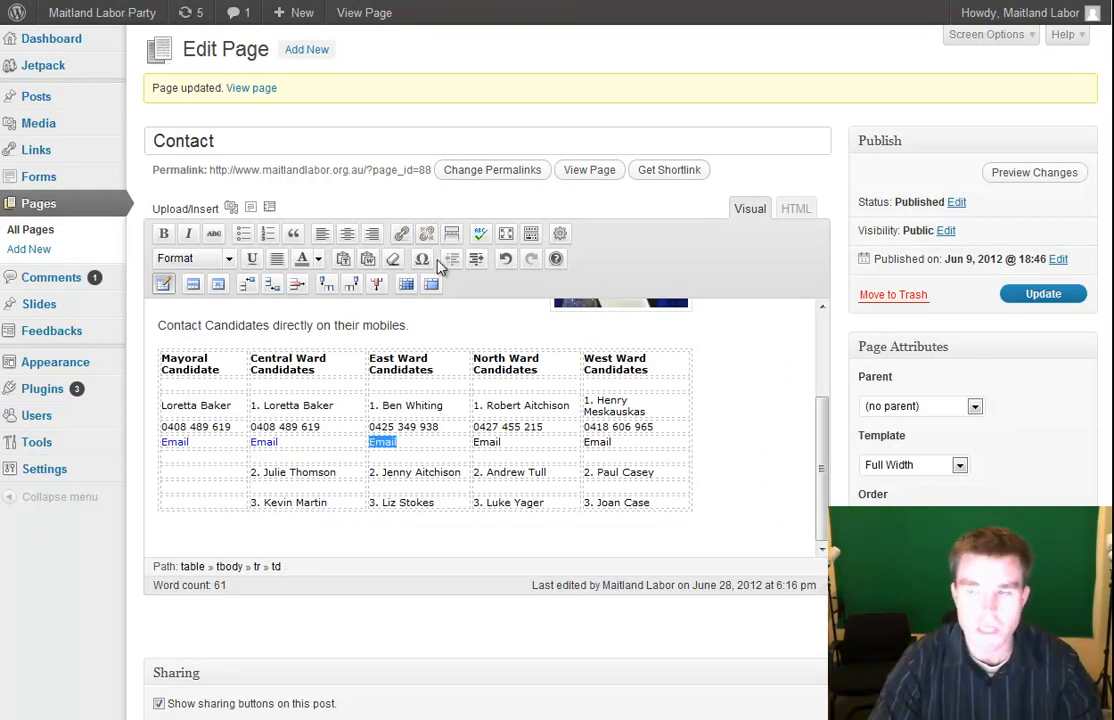
left_click(401, 236)
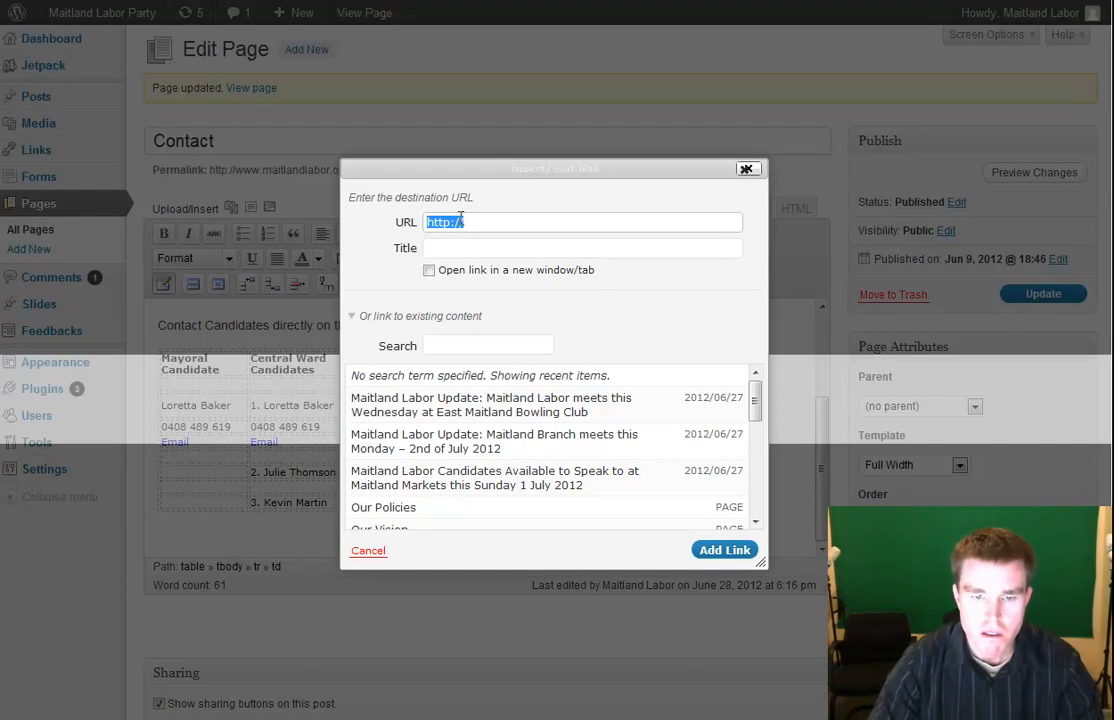
type("mailto")
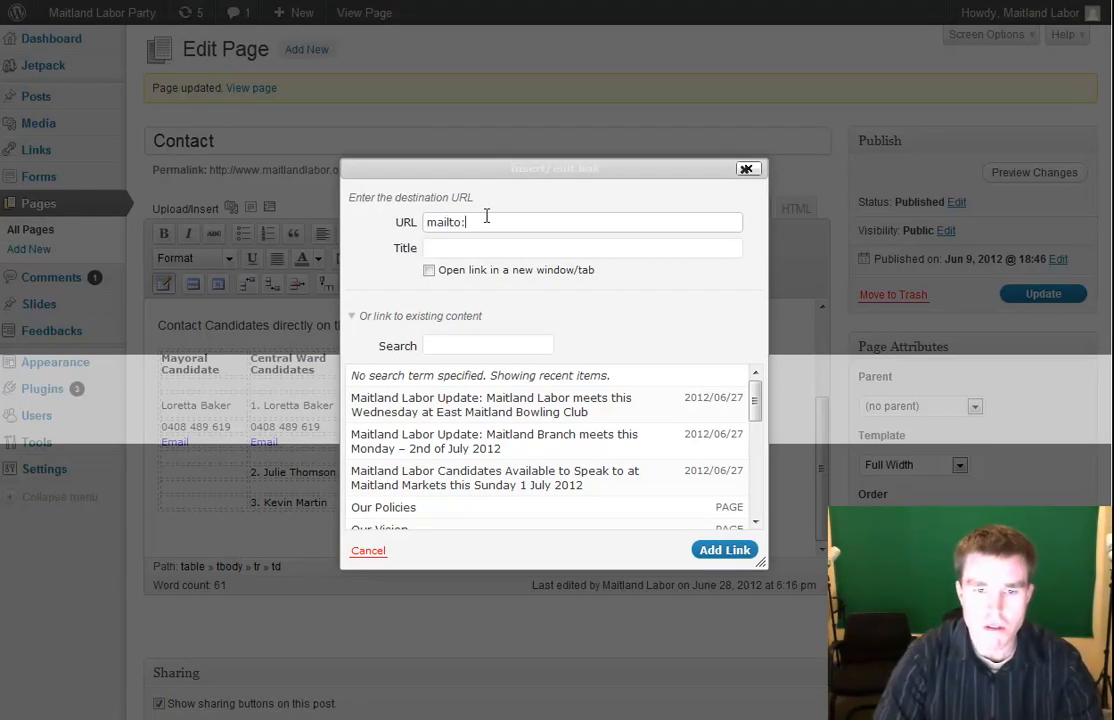
type(":")
key("ctrl+v")
left_click(705, 550)
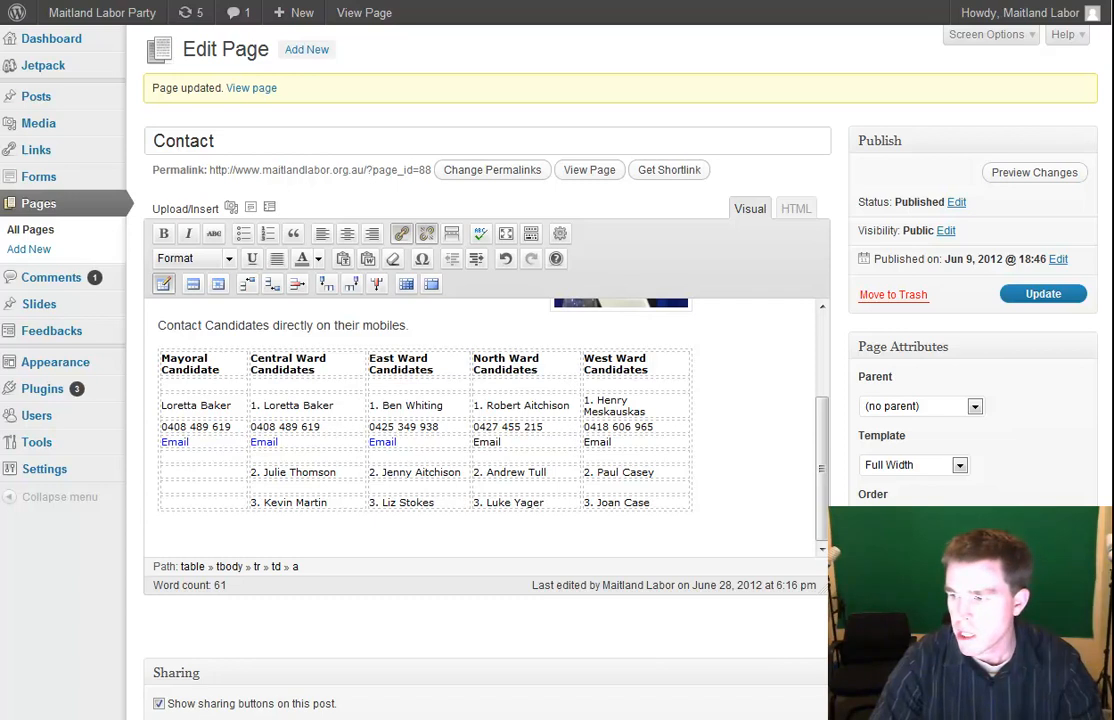
Link the North Ward column's "Email" text to a mailto: address using the first candidate's e-mail
double_click(518, 441)
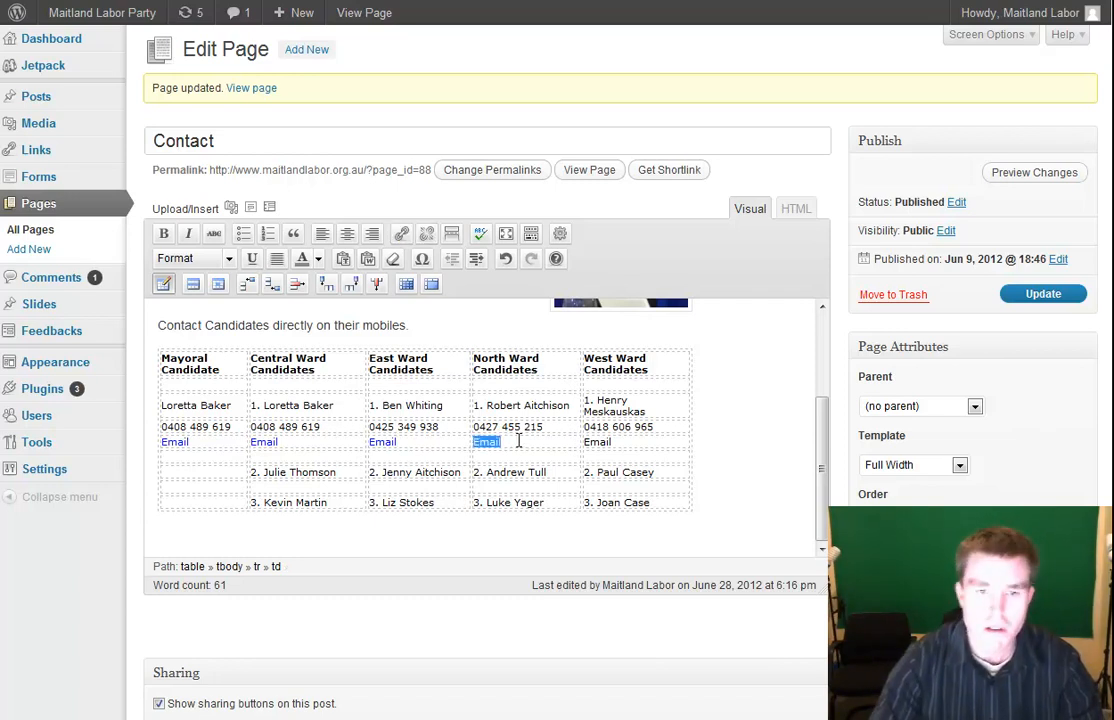
left_click(402, 232)
type("mailto:")
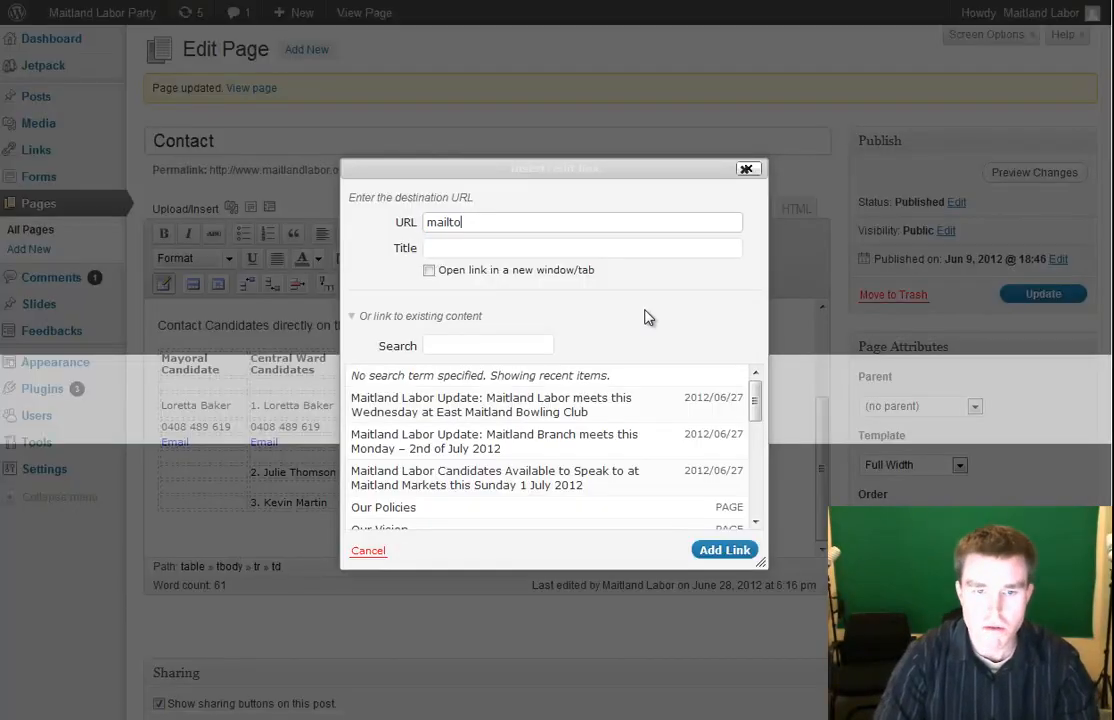
key("ctrl+v")
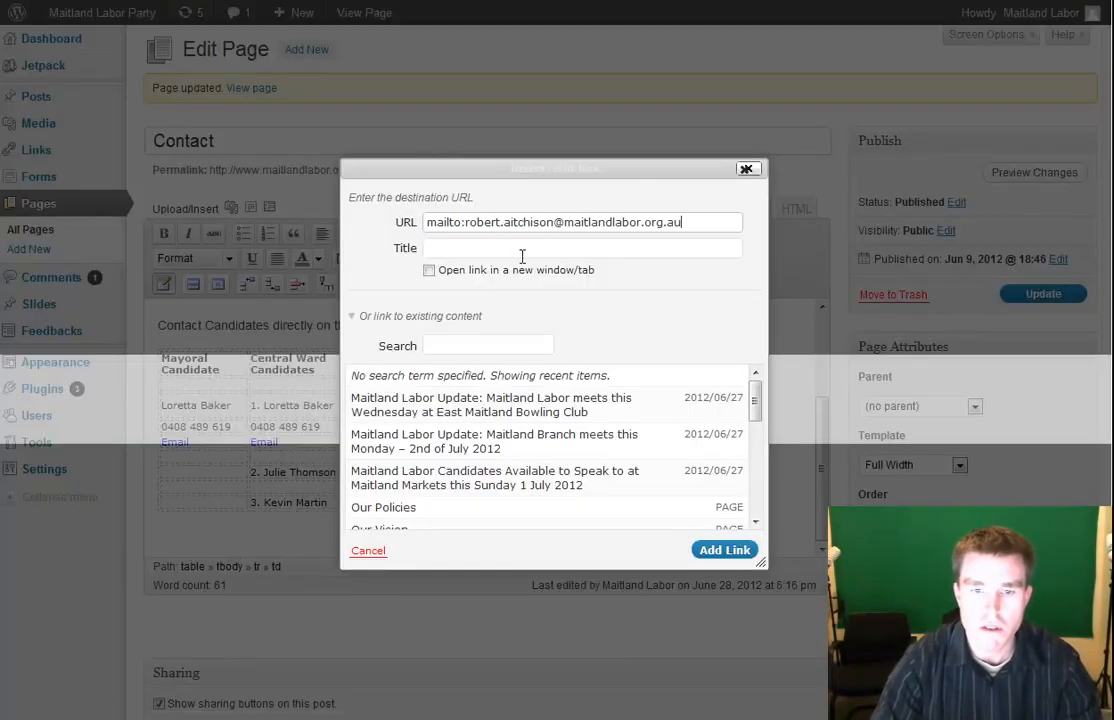
left_click(725, 548)
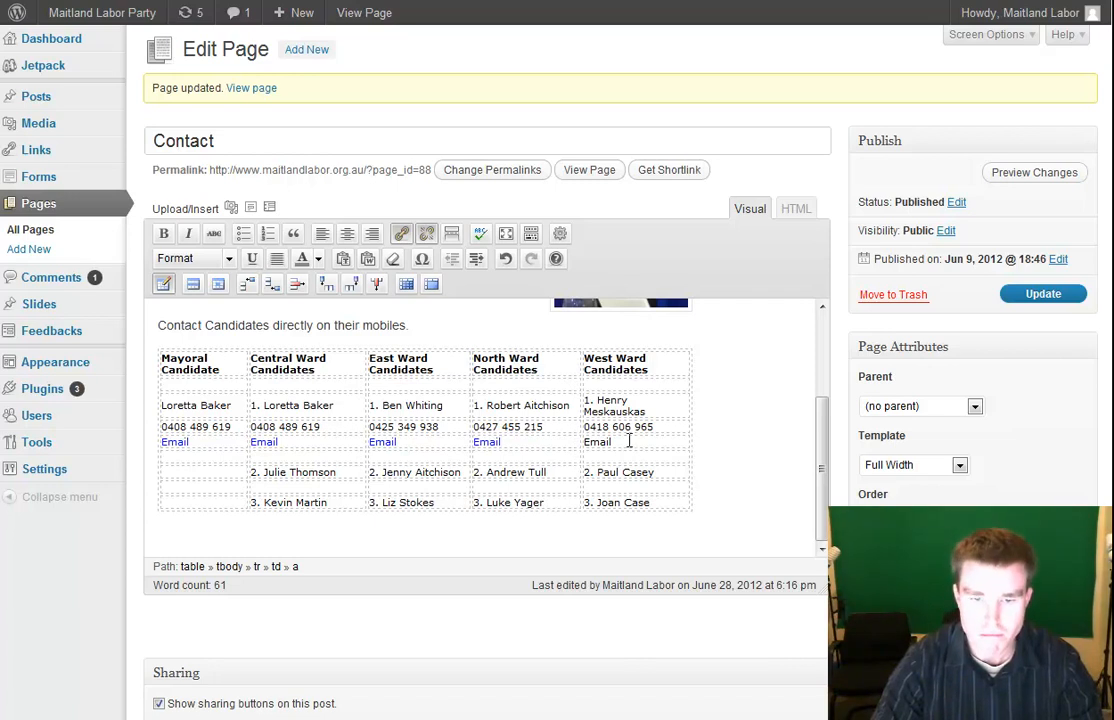
Link the West Ward column's "Email" text to a mailto: address using the first candidate's e-mail
left_click_drag(582, 442, 629, 441)
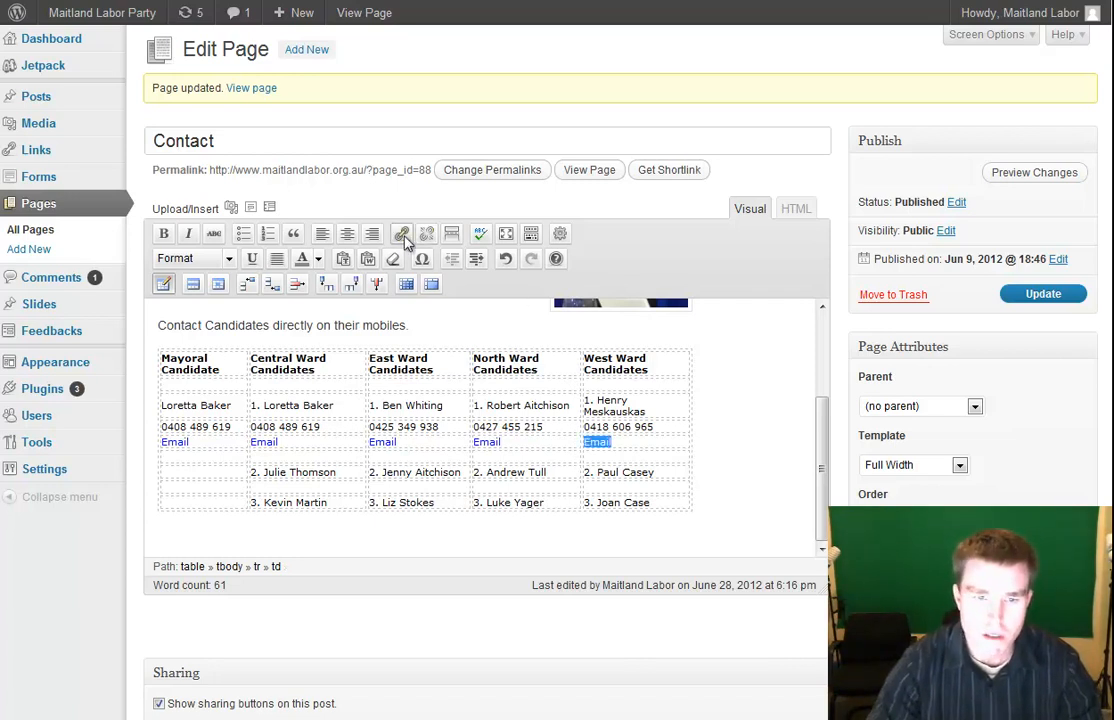
left_click(401, 233)
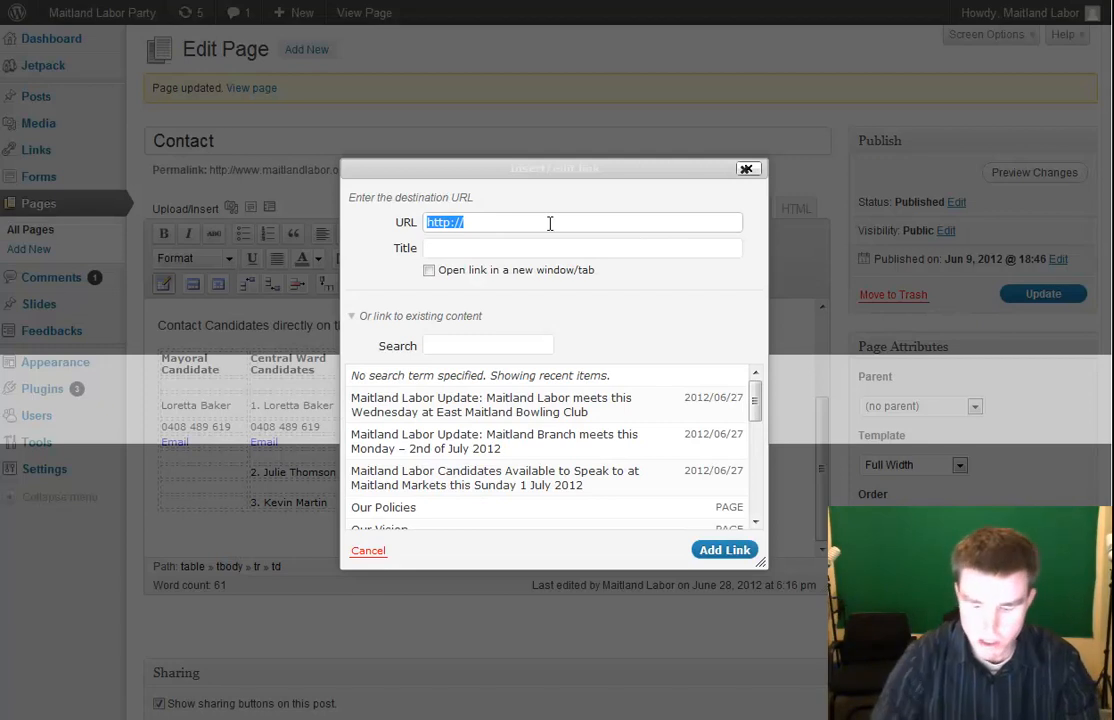
type("mail")
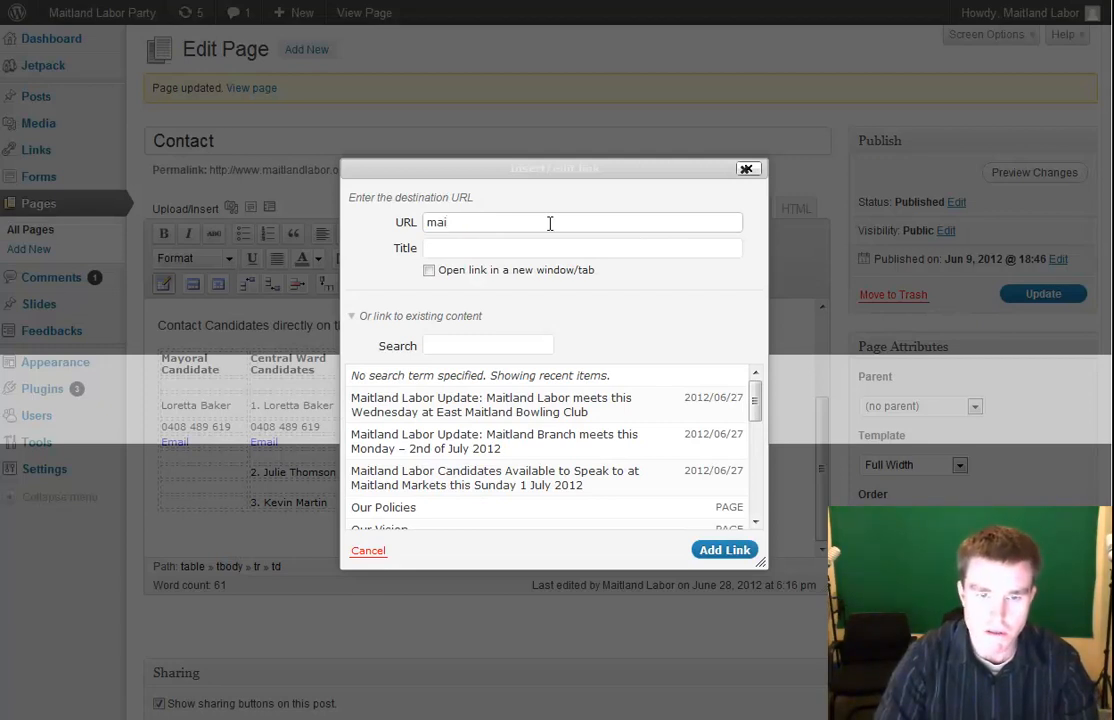
key("BackSpace")
key("BackSpace")
key("BackSpace")
key("BackSpace")
type("lto:")
key("ctrl+v")
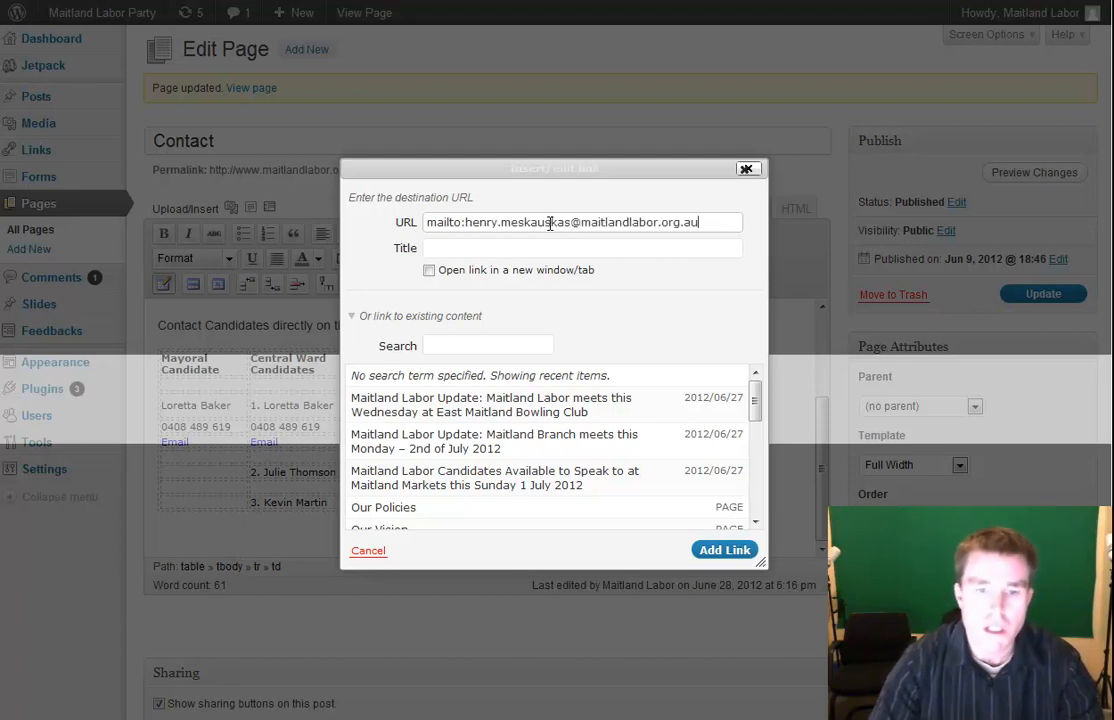
left_click(722, 551)
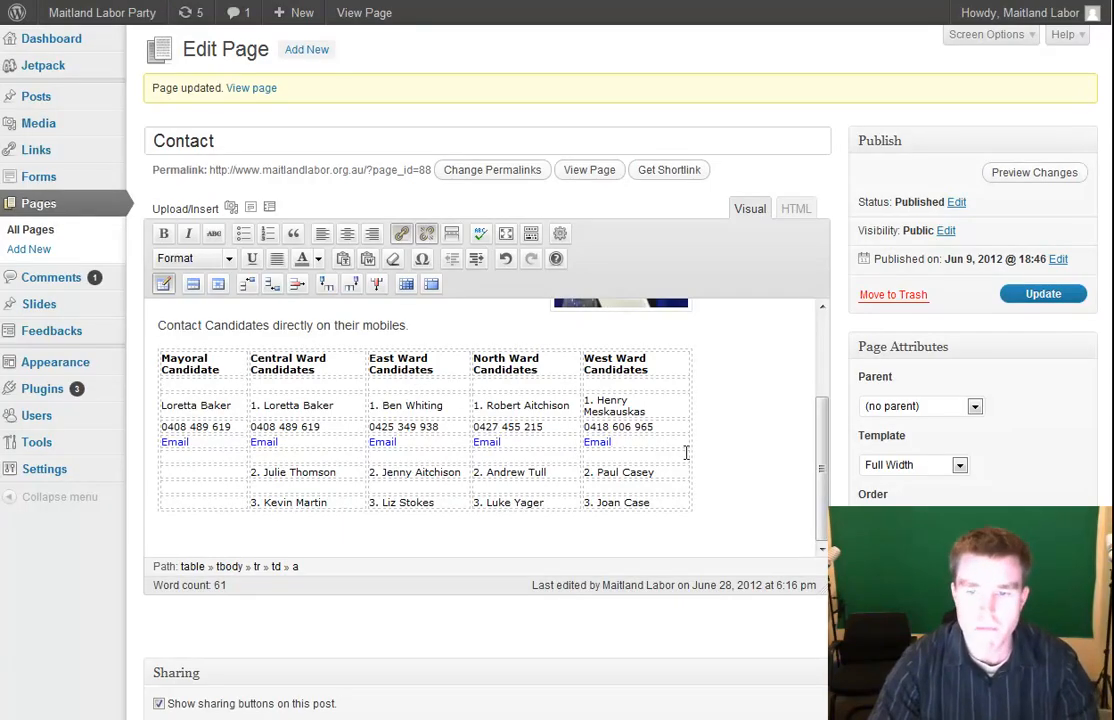
Update the Contact page and preview its candidate table with the e-mail links, returning to the page editor
left_click(1043, 293)
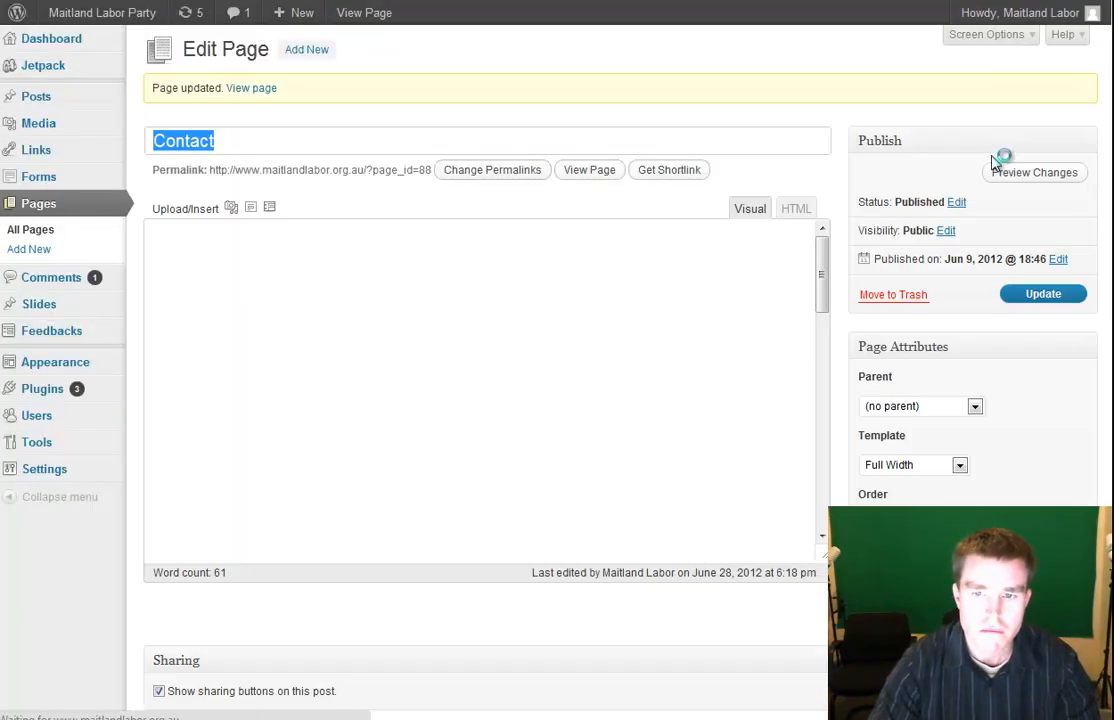
left_click(1015, 175)
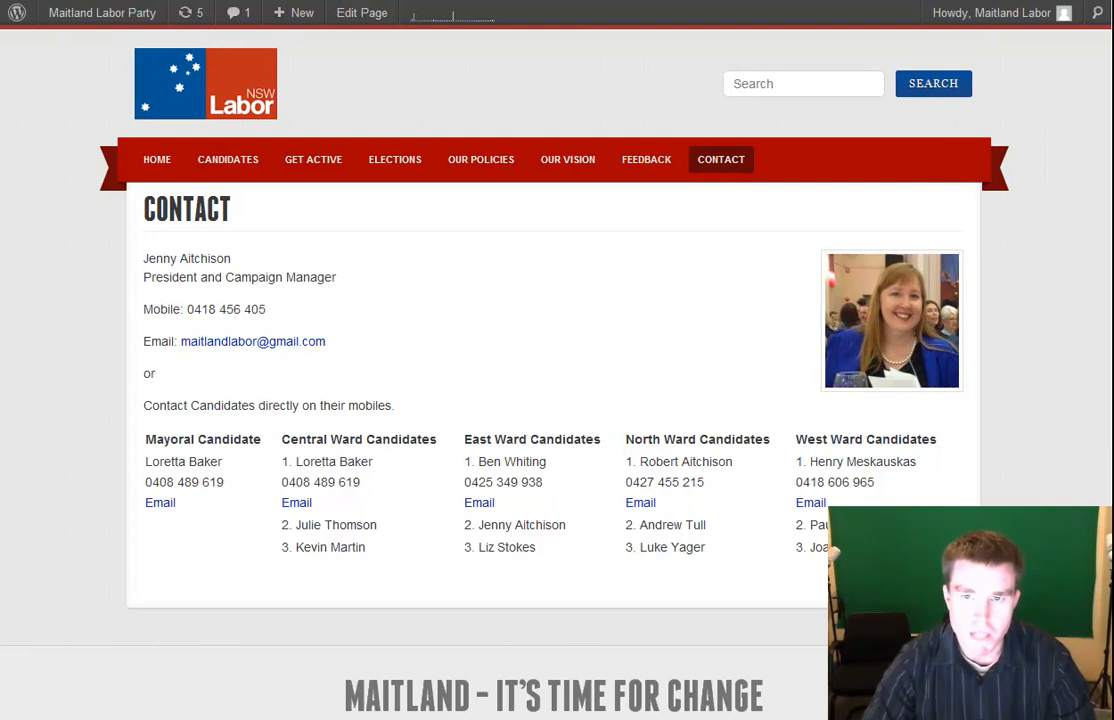
left_click(640, 0)
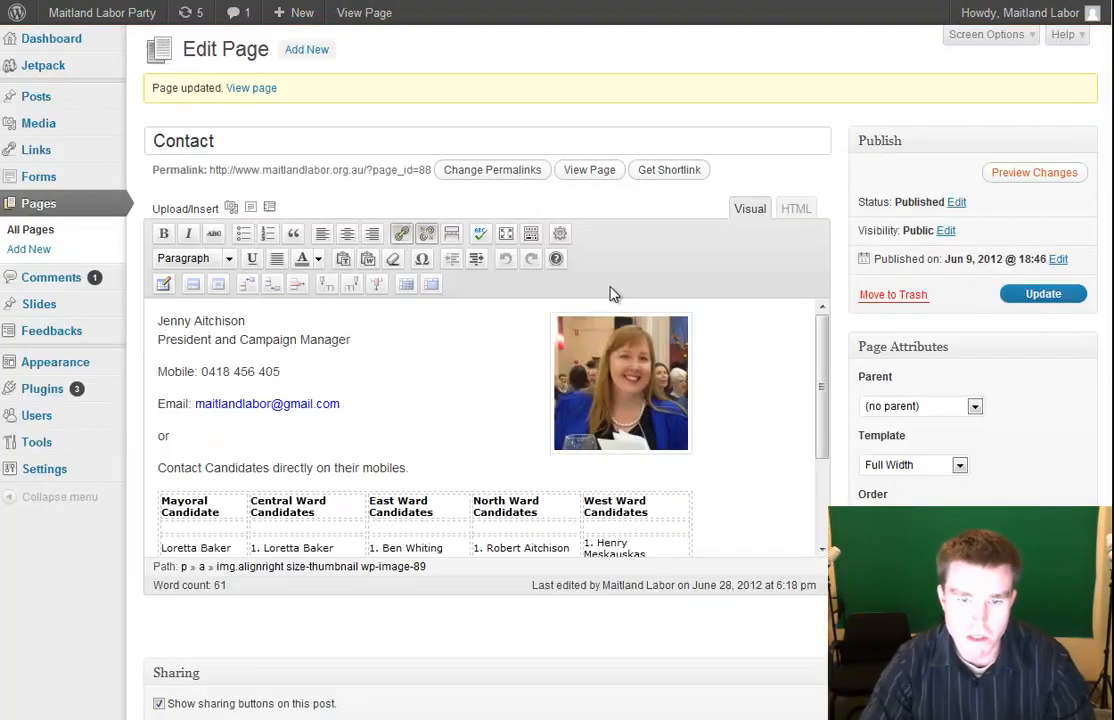
Insert a column before the West Ward column and move the first candidate's number "1." into it
scroll(627, 455, "down", 3)
left_click(590, 385)
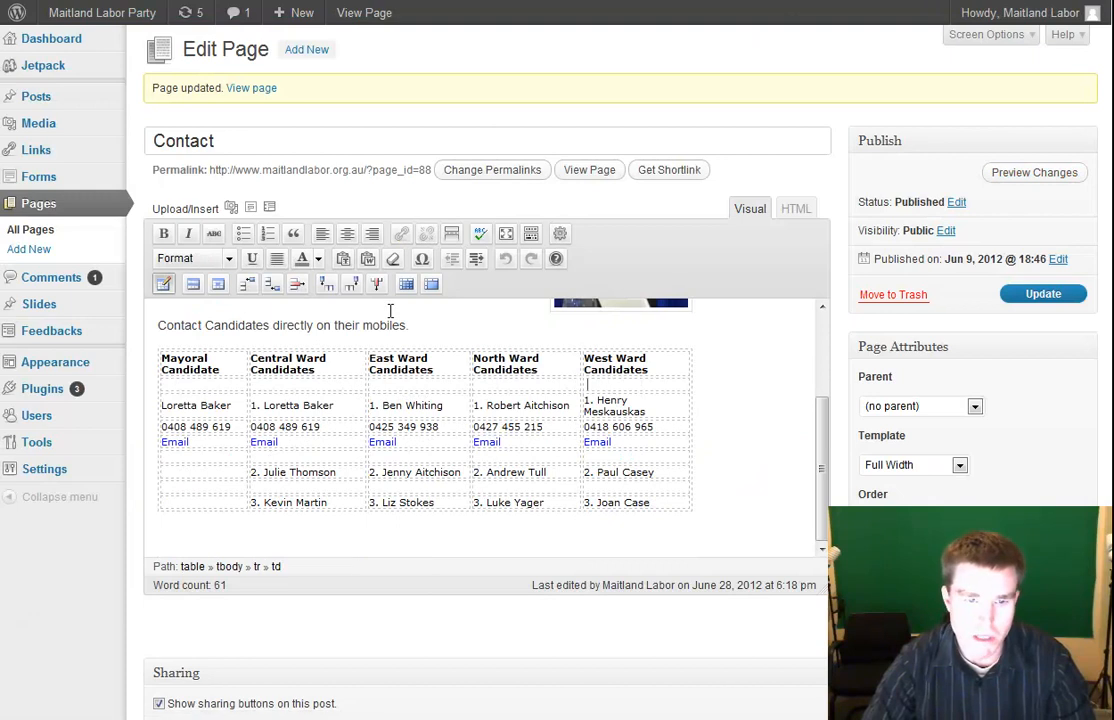
left_click(334, 287)
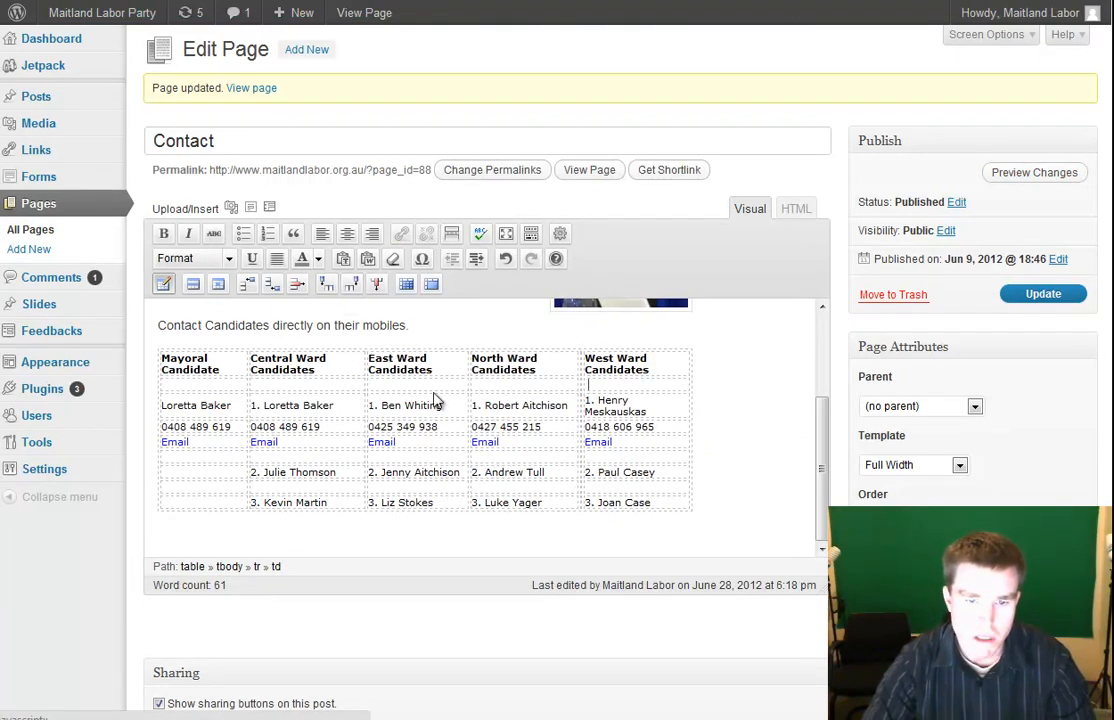
double_click(590, 400)
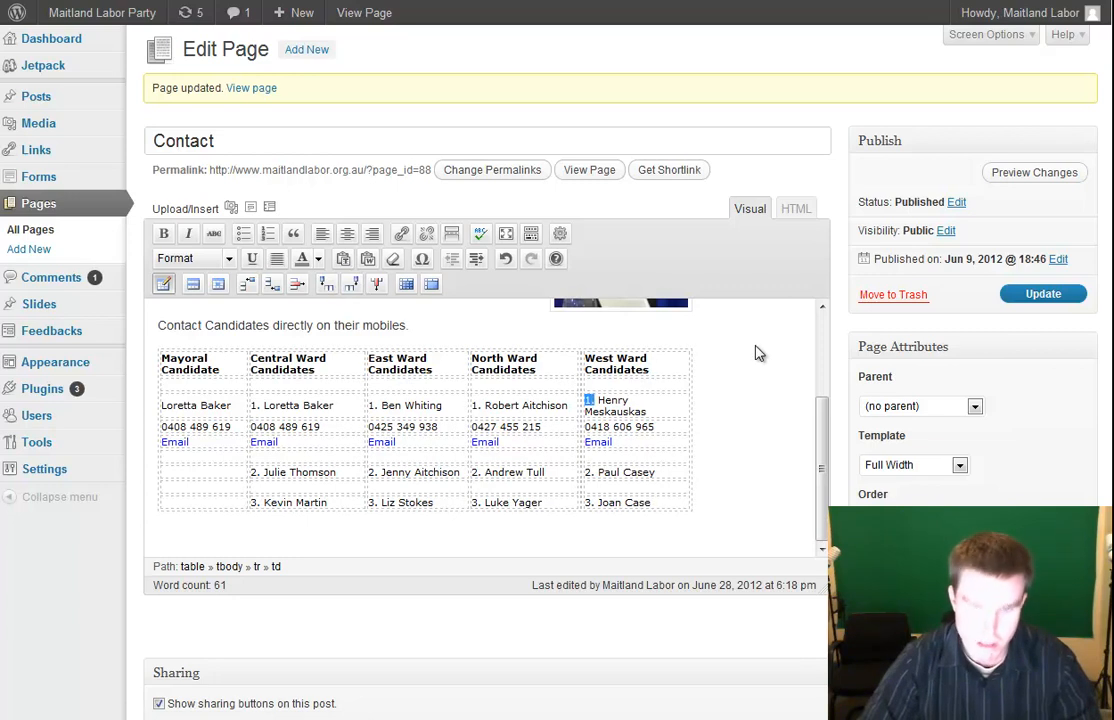
key("Delete")
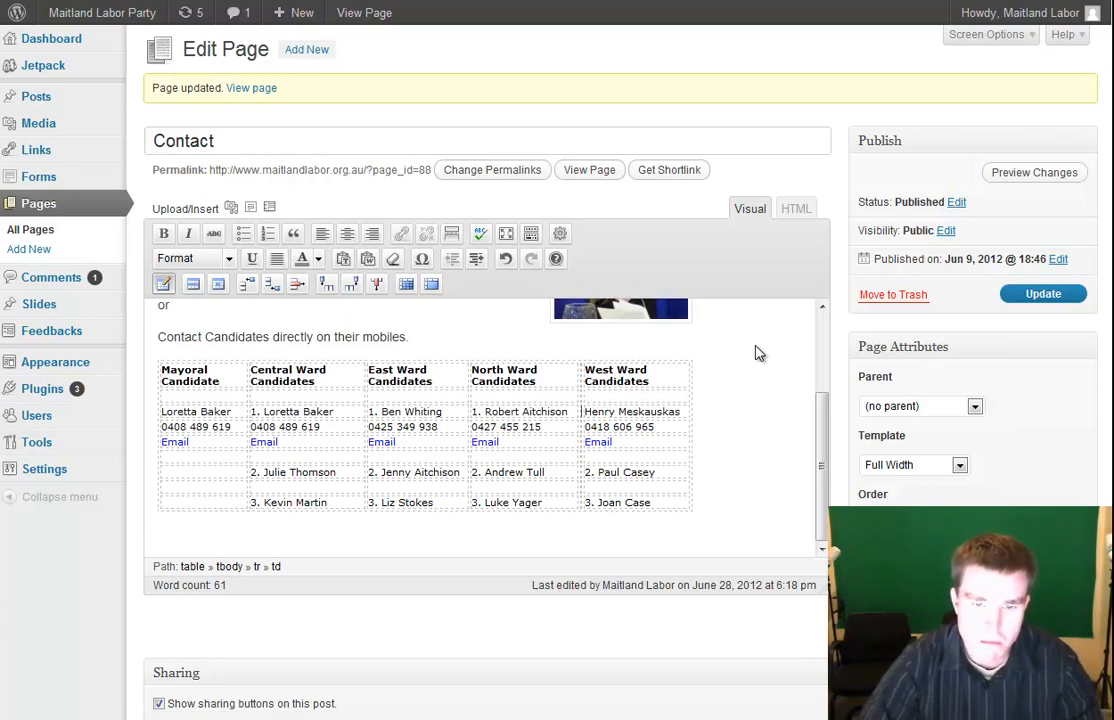
key("ctrl+z")
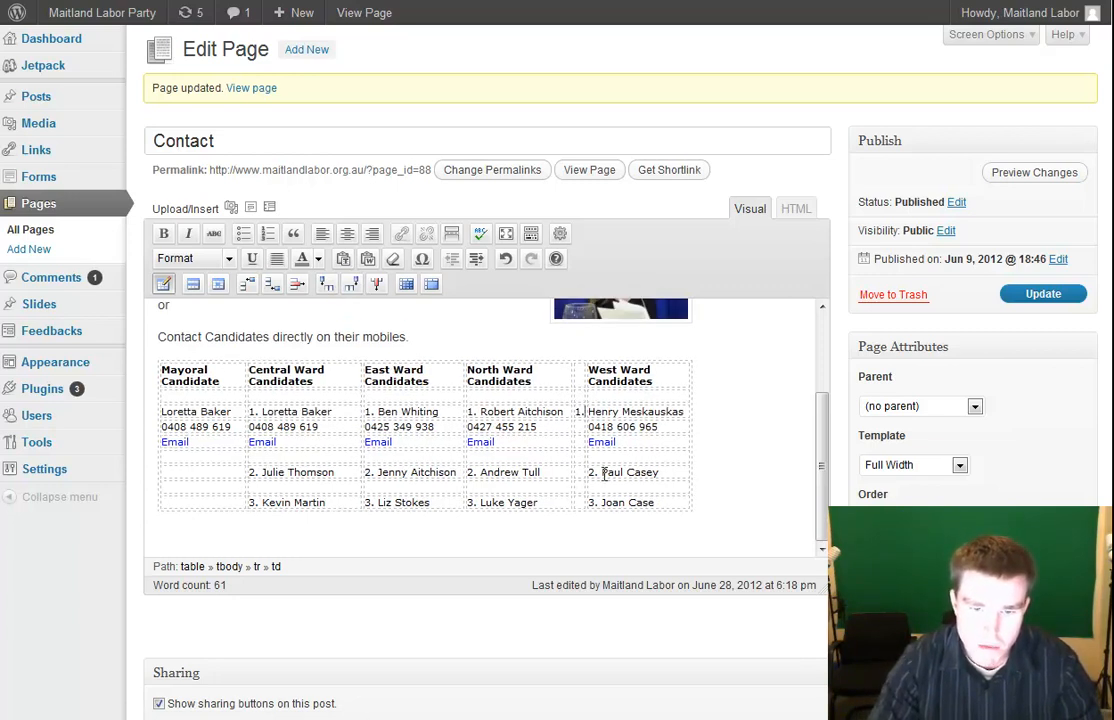
Move the West Ward numbers "2." and "3." into the new column and preview the page, returning to the editor
key("Delete")
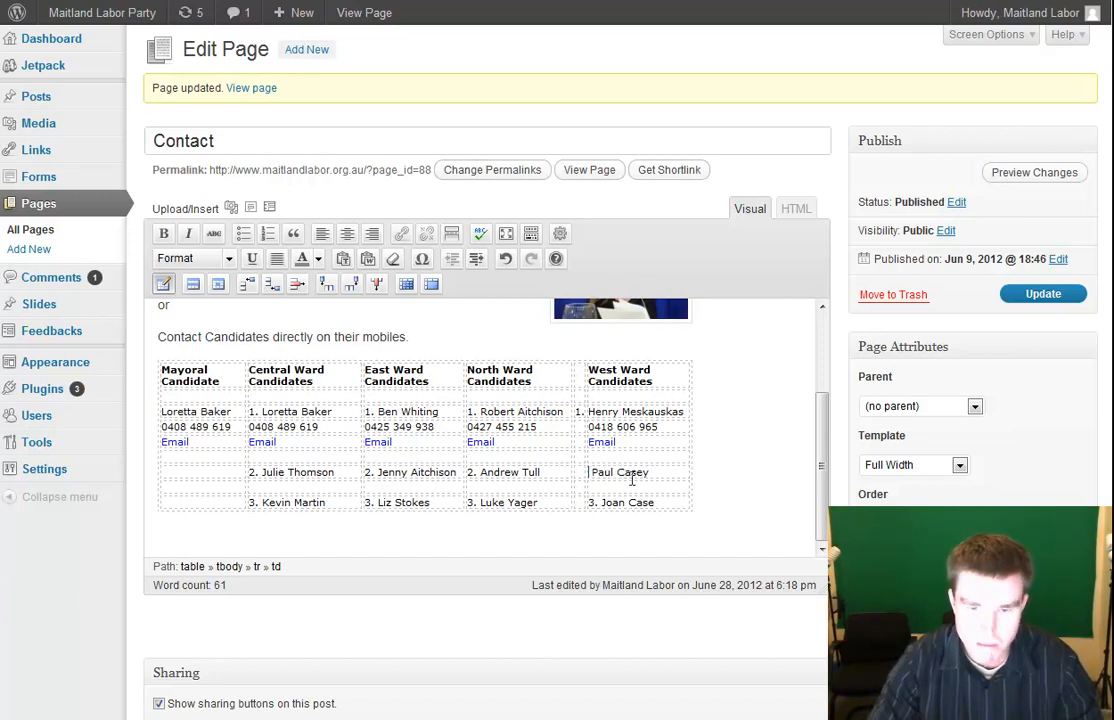
key("ctrl+z")
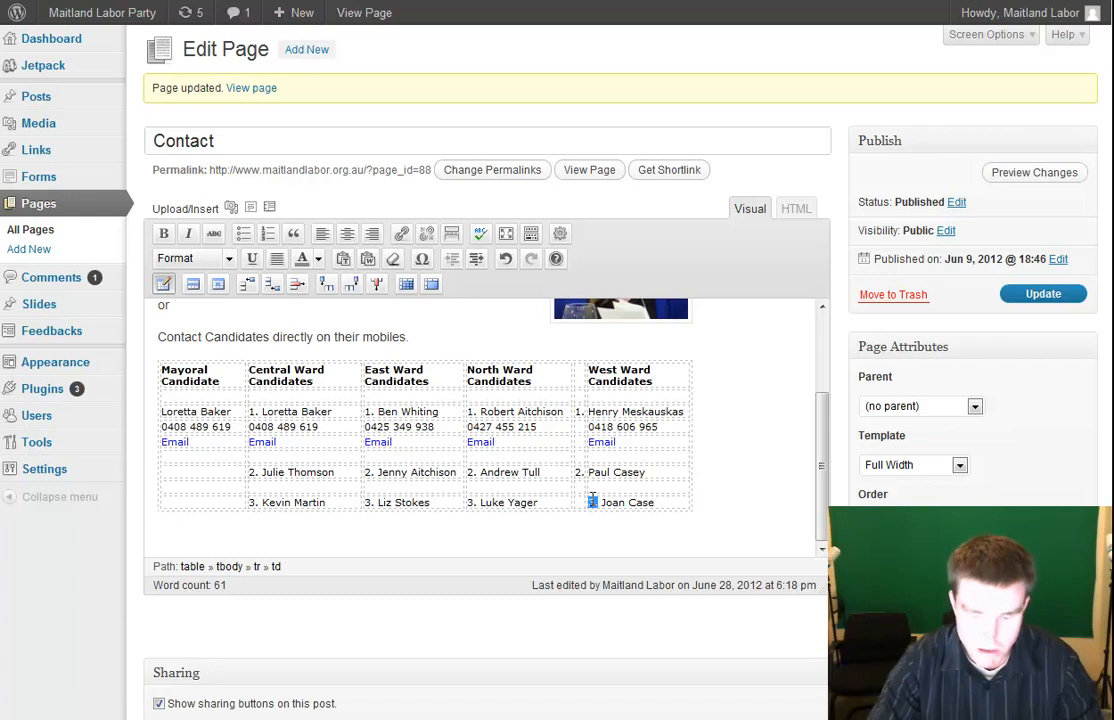
key("Delete")
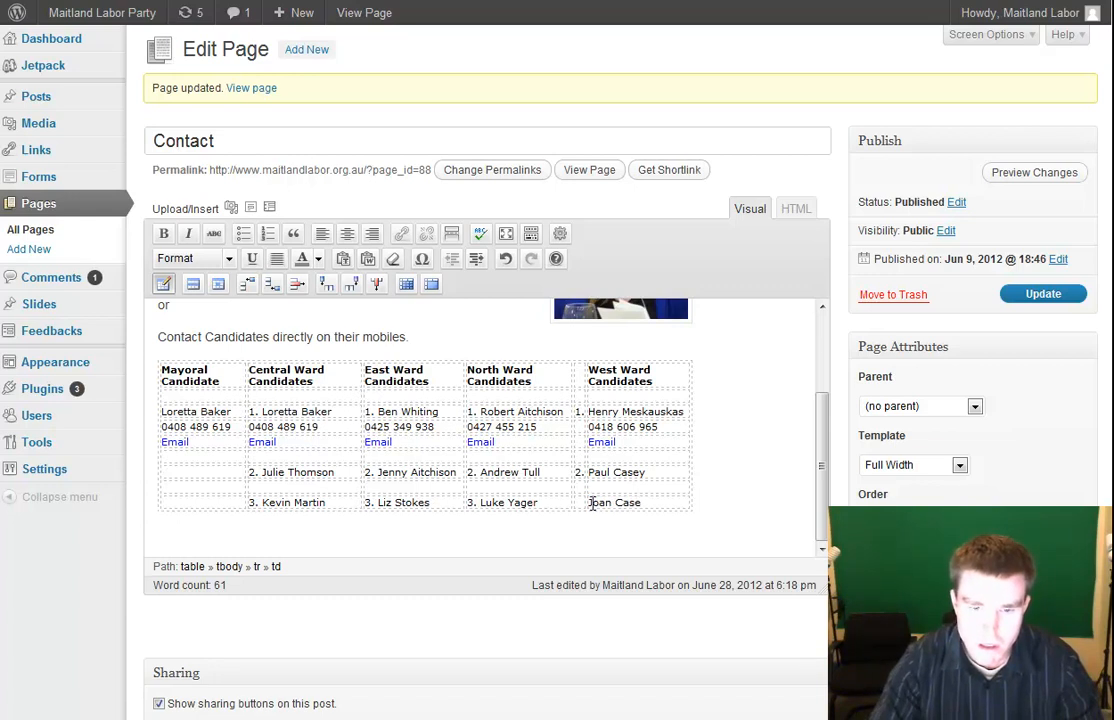
type("3.")
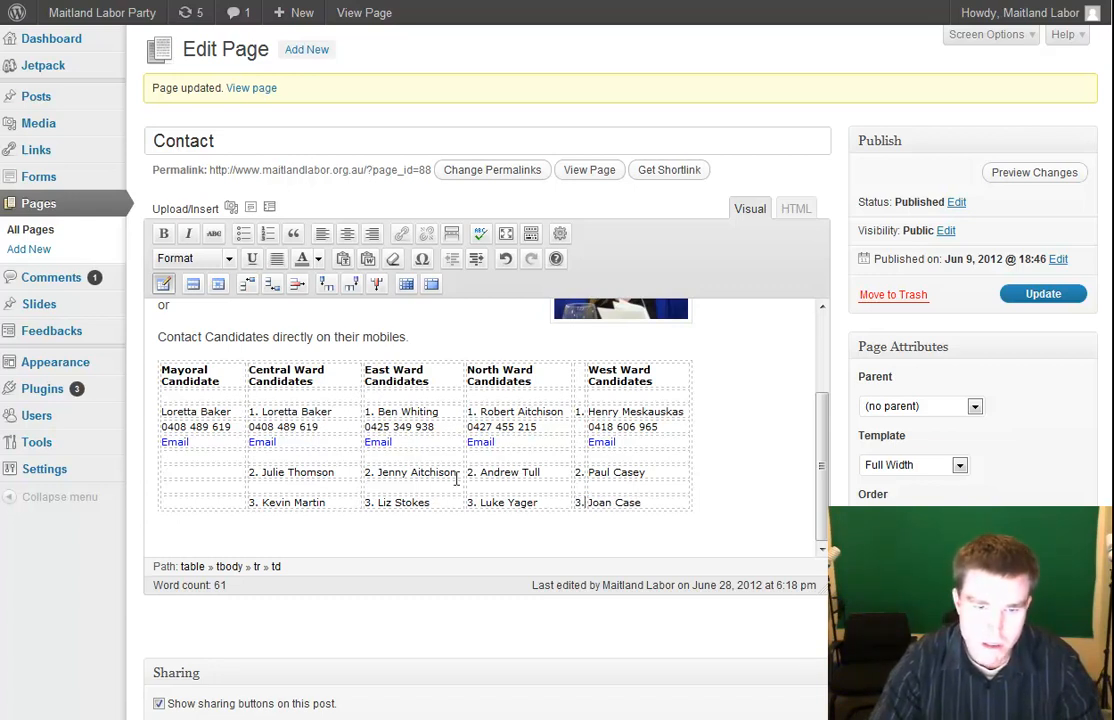
left_click(1017, 176)
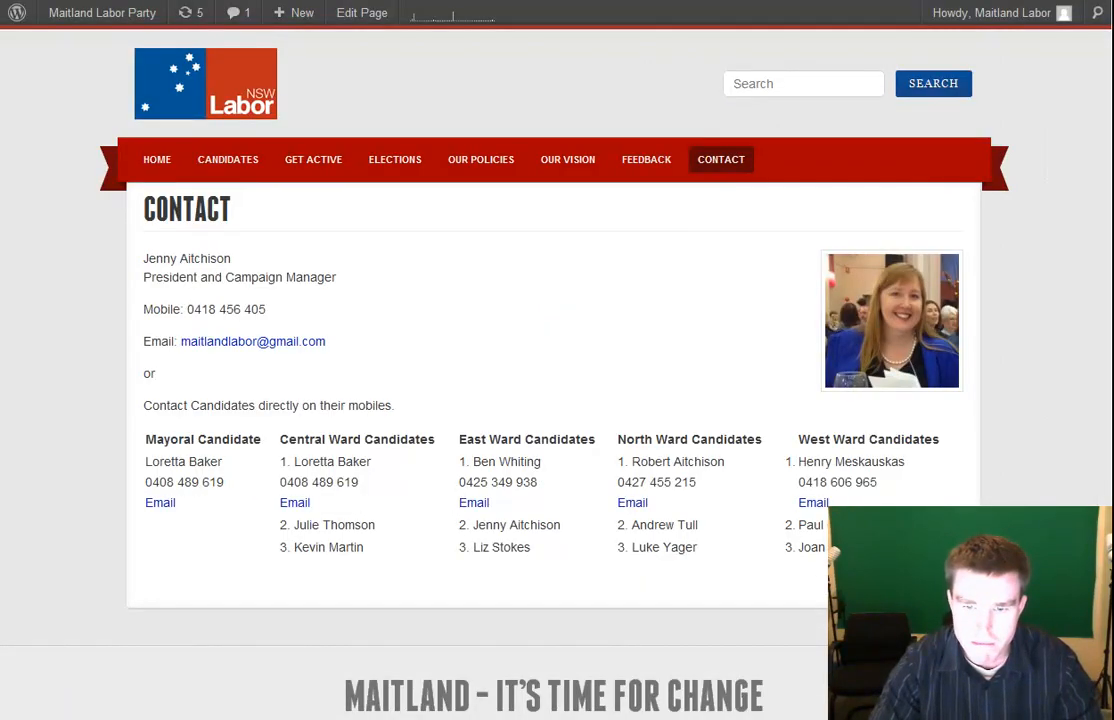
left_click(530, 1)
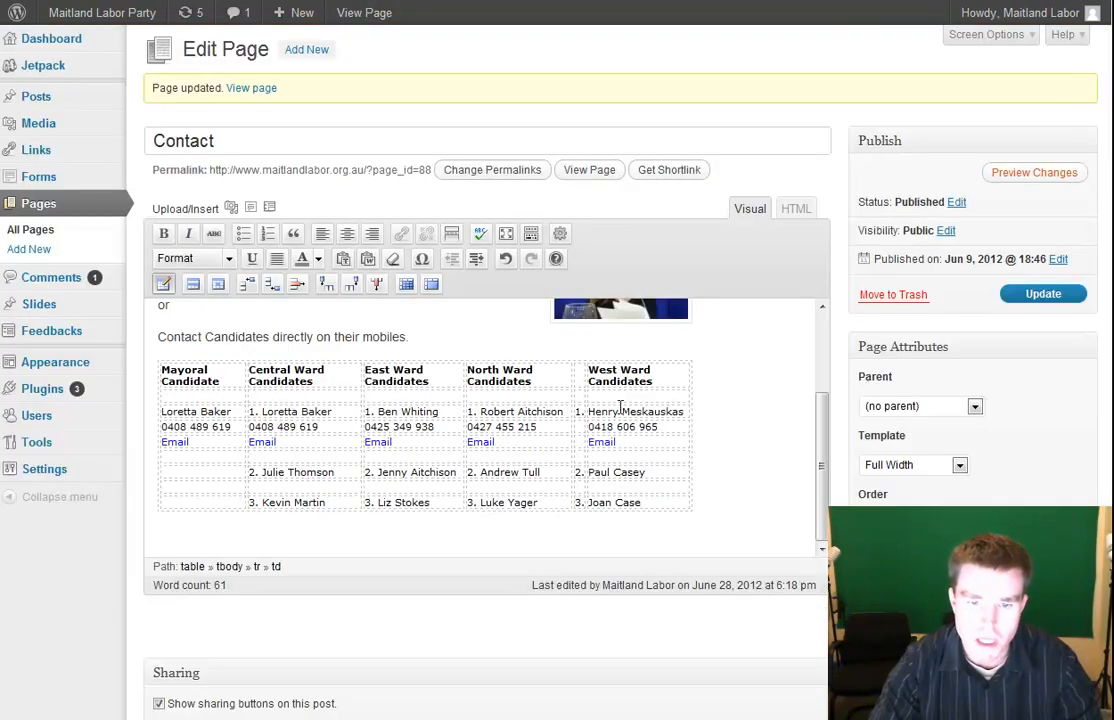
left_click_drag(667, 374, 581, 372)
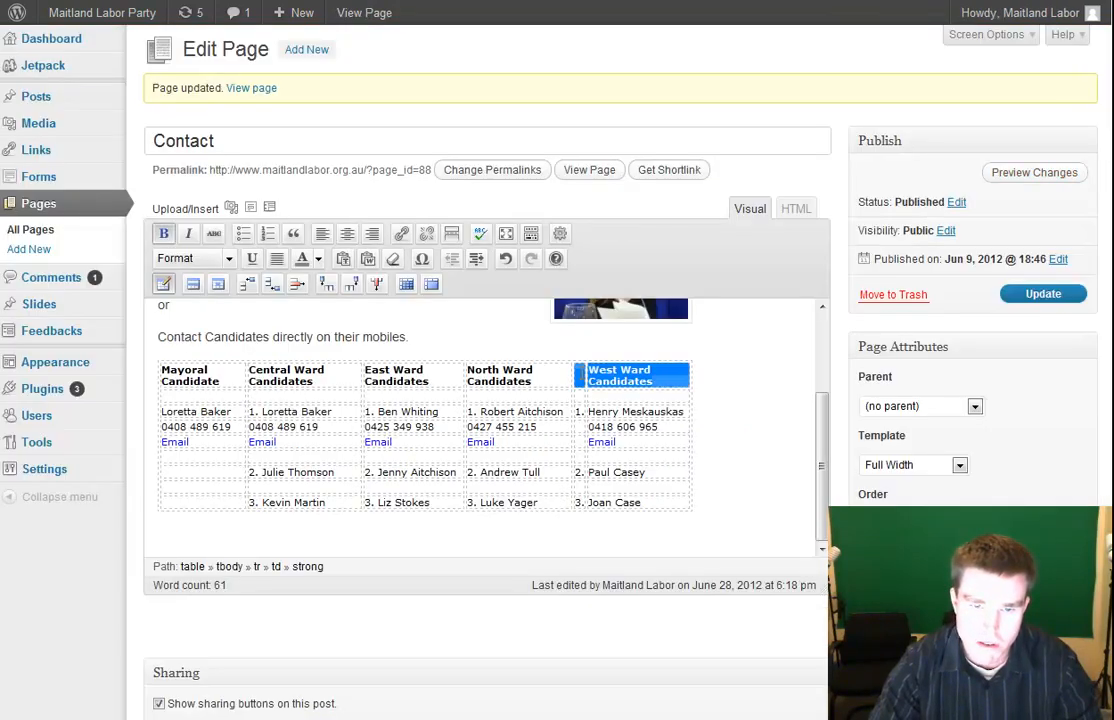
left_click(581, 372)
left_click_drag(648, 374, 580, 374)
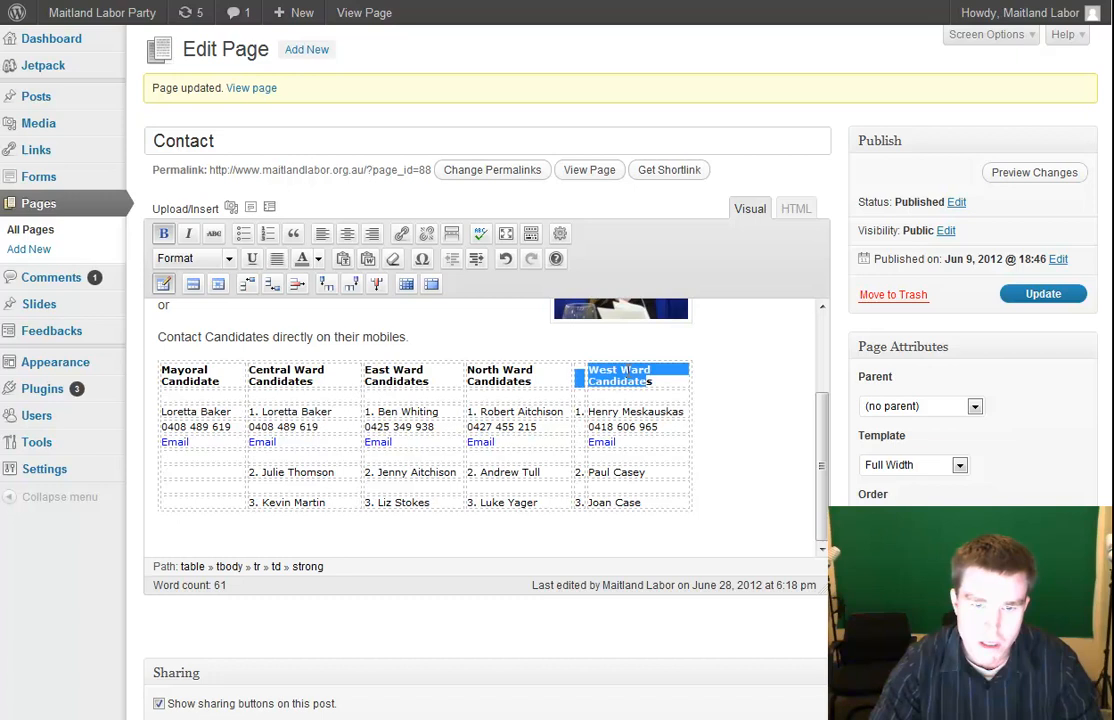
left_click(431, 285)
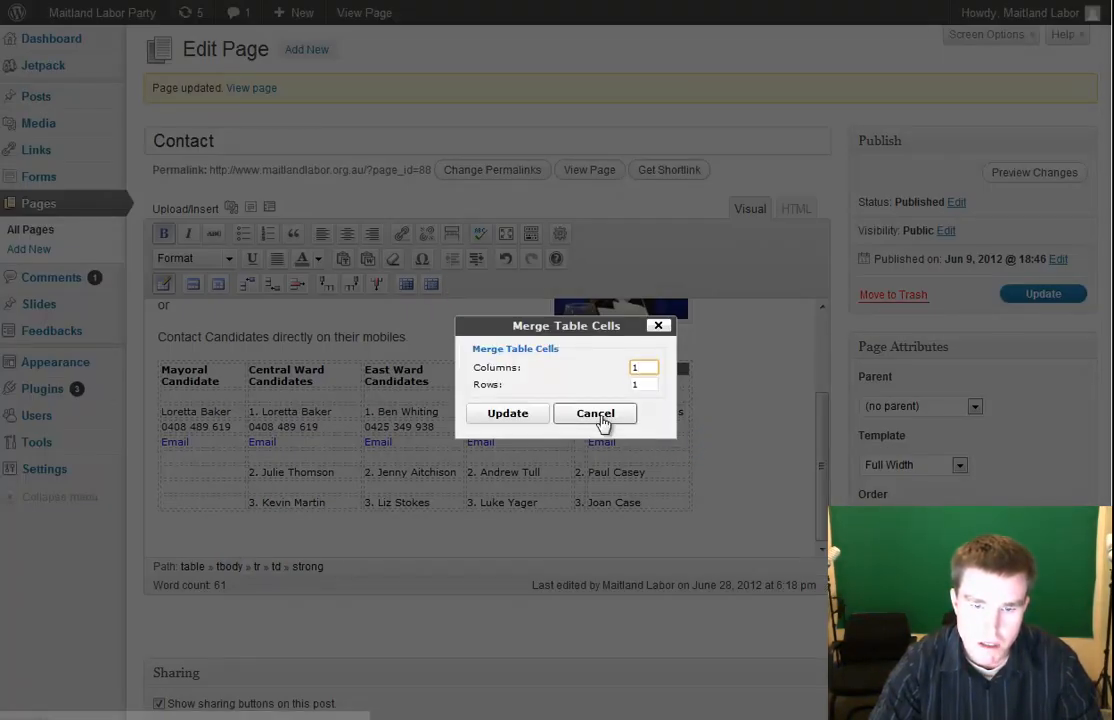
left_click_drag(595, 328, 612, 430)
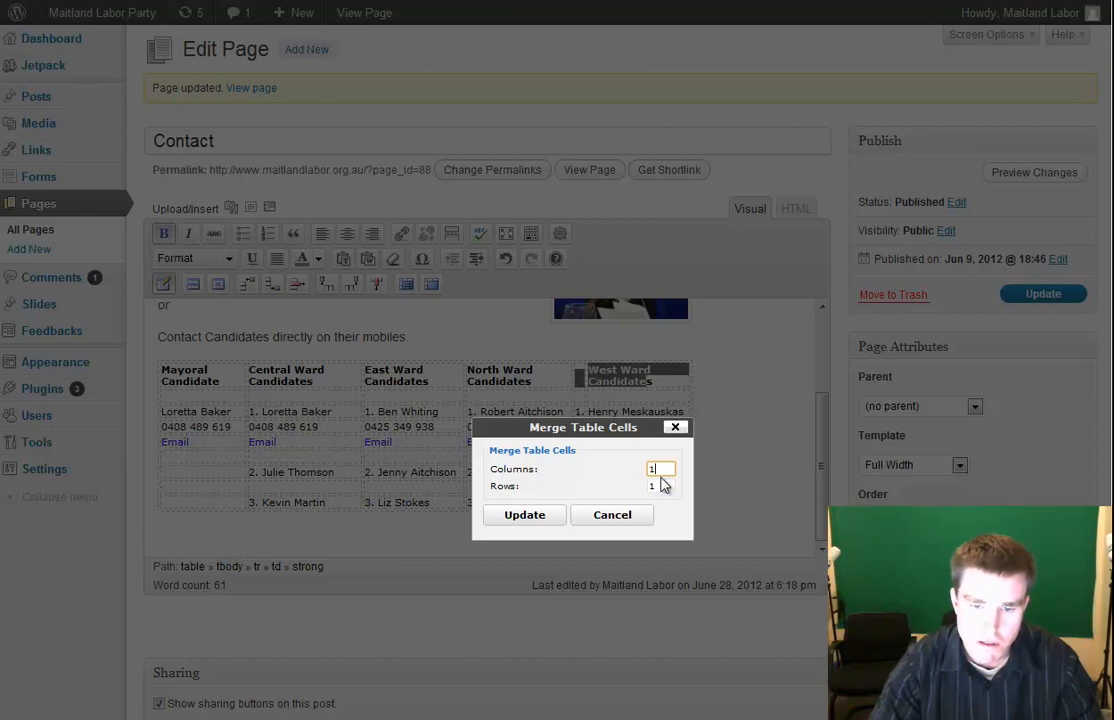
left_click_drag(666, 470, 645, 469)
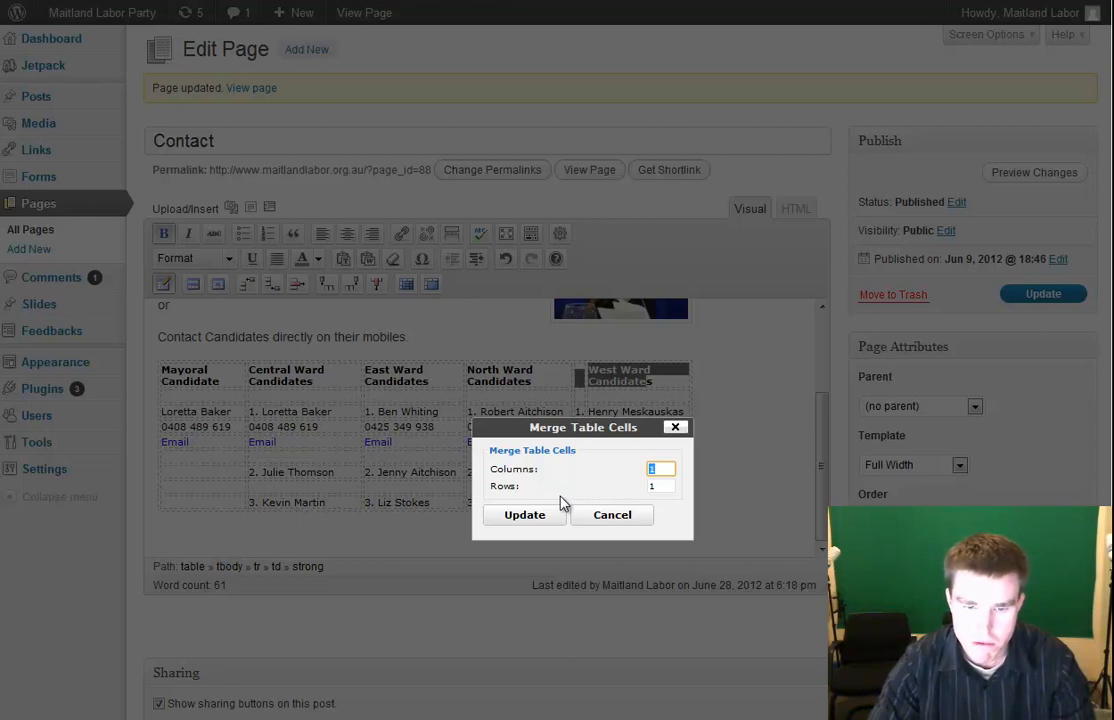
left_click(606, 514)
left_click(630, 411)
left_click_drag(630, 411, 631, 401)
left_click(631, 400)
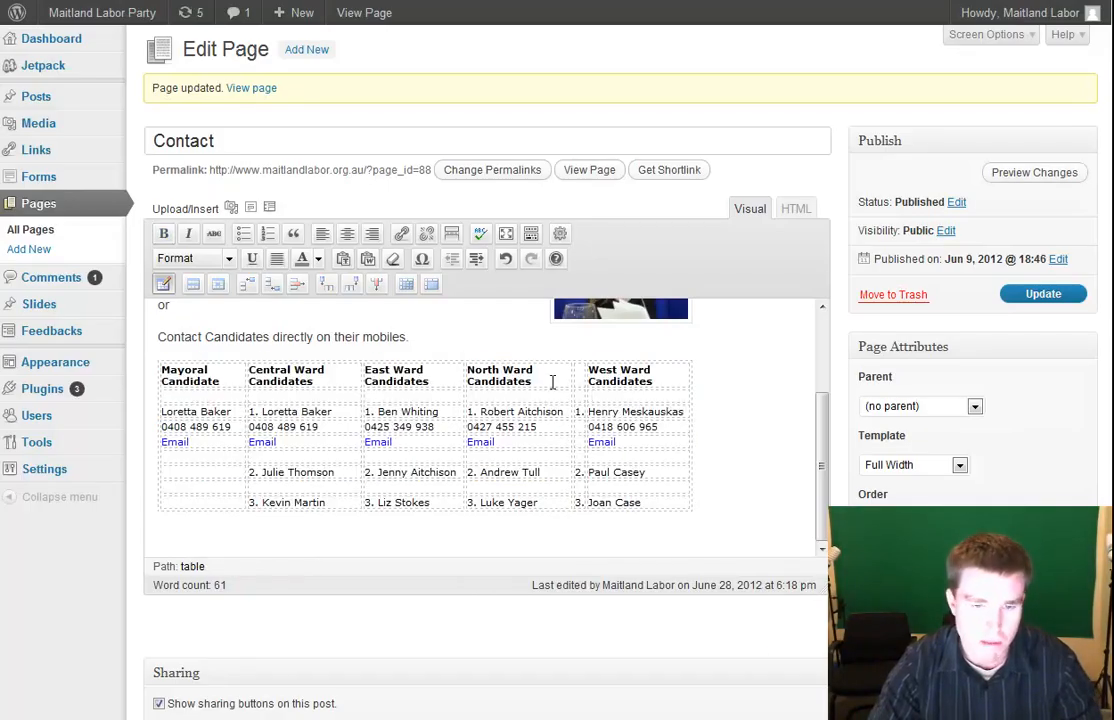
Insert a column before the North Ward column and move the first candidate's number "1." into it
left_click(474, 410)
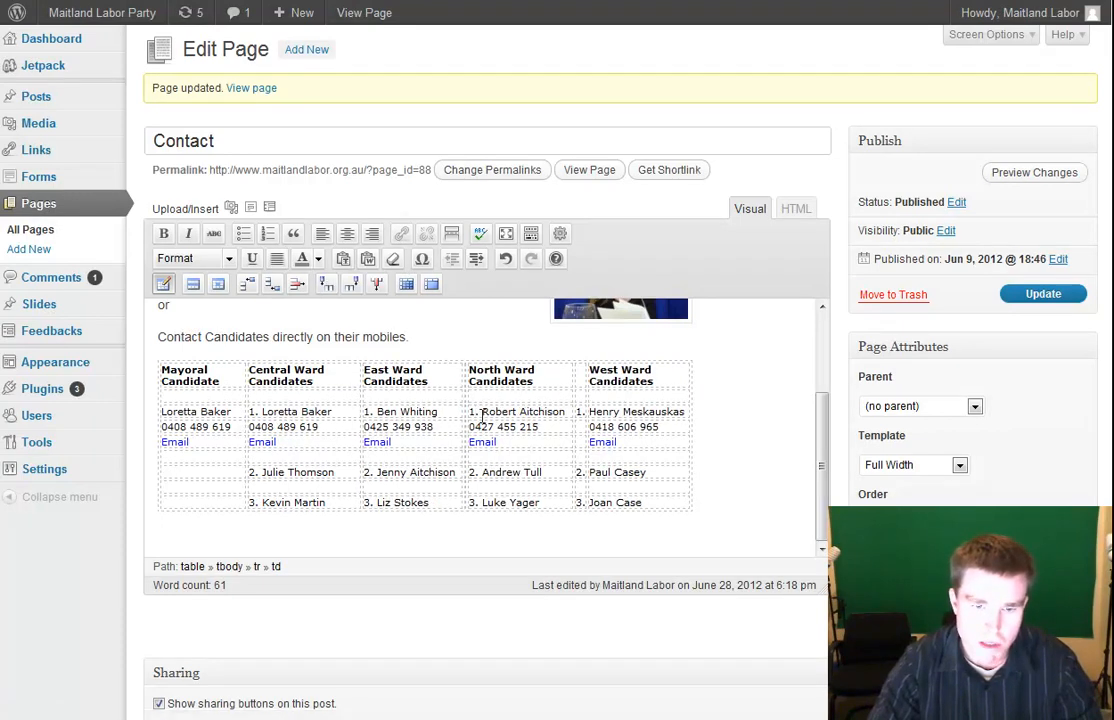
key("Left")
key("Left")
left_click(480, 413)
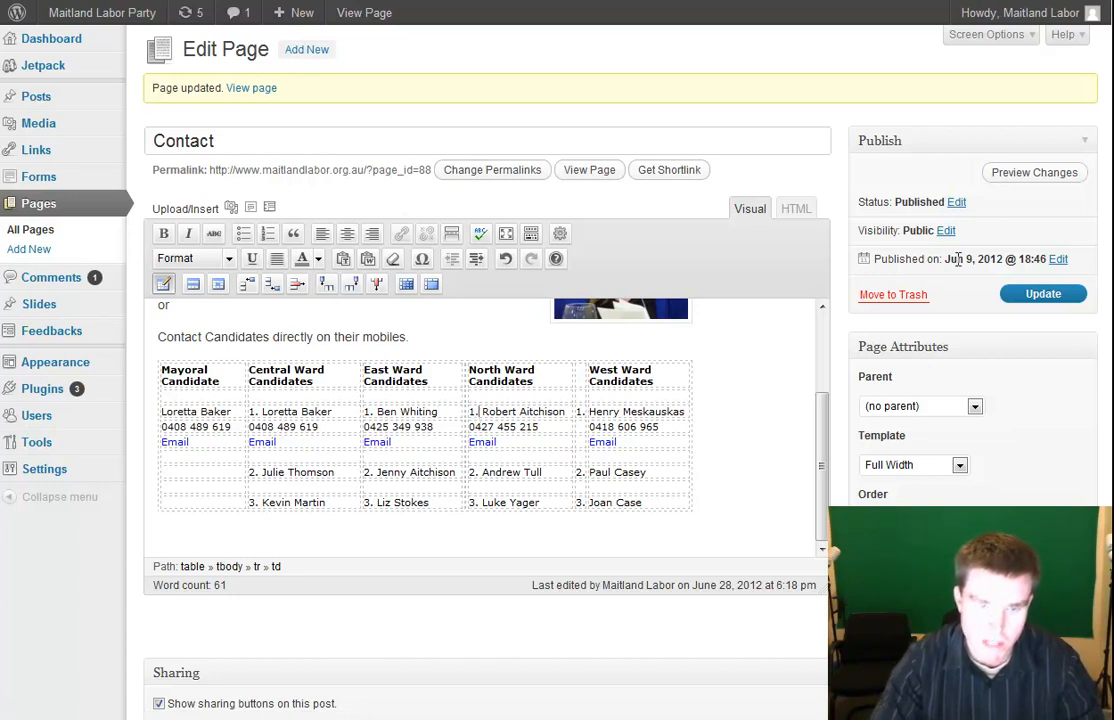
key("shift+Left")
key("shift+Left")
key("Delete")
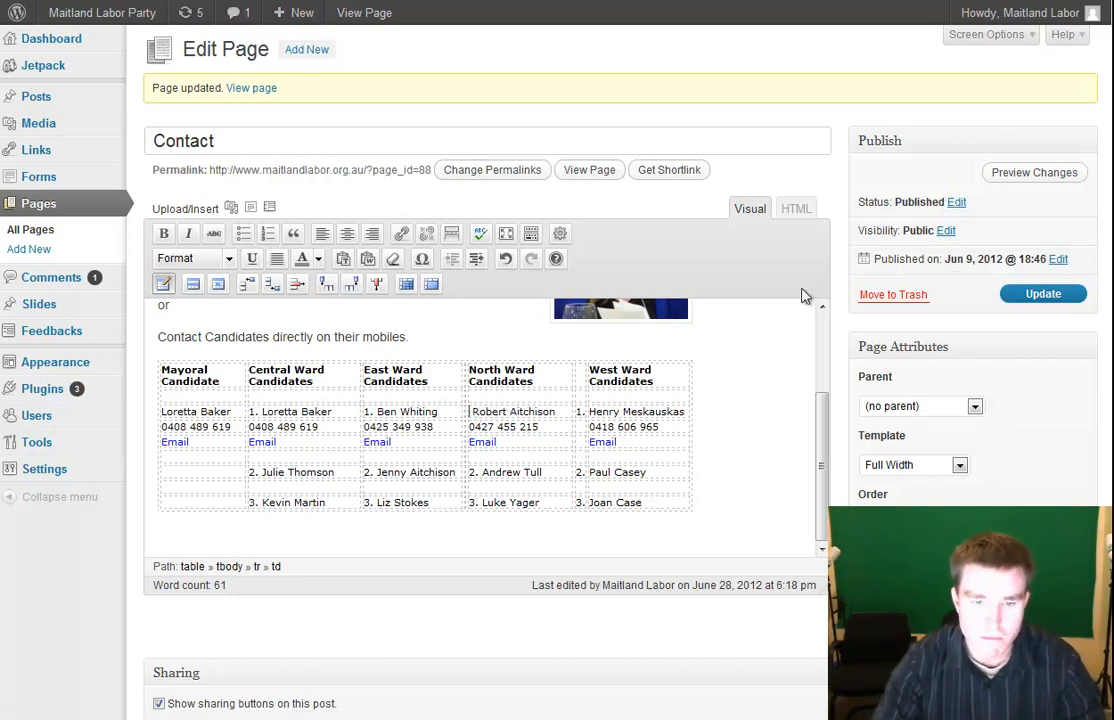
key("ctrl+z")
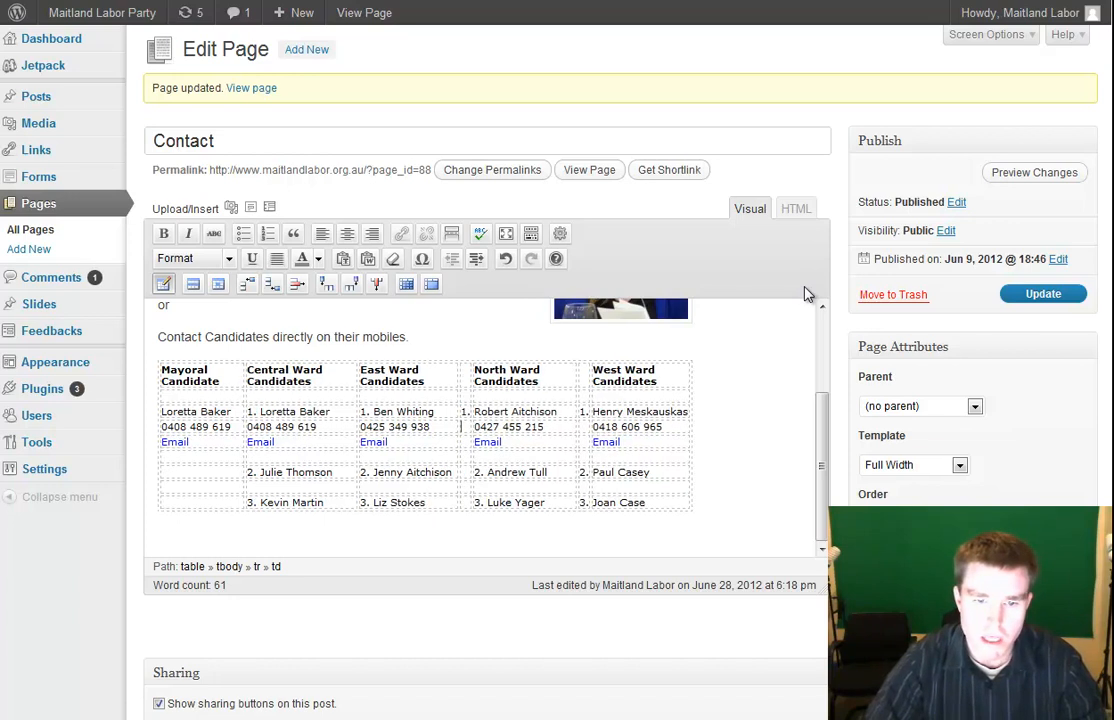
Move the North Ward numbers "2." and "3." from the candidate names into the new narrow column
key("shift+Right")
key("shift+Right")
key("Delete")
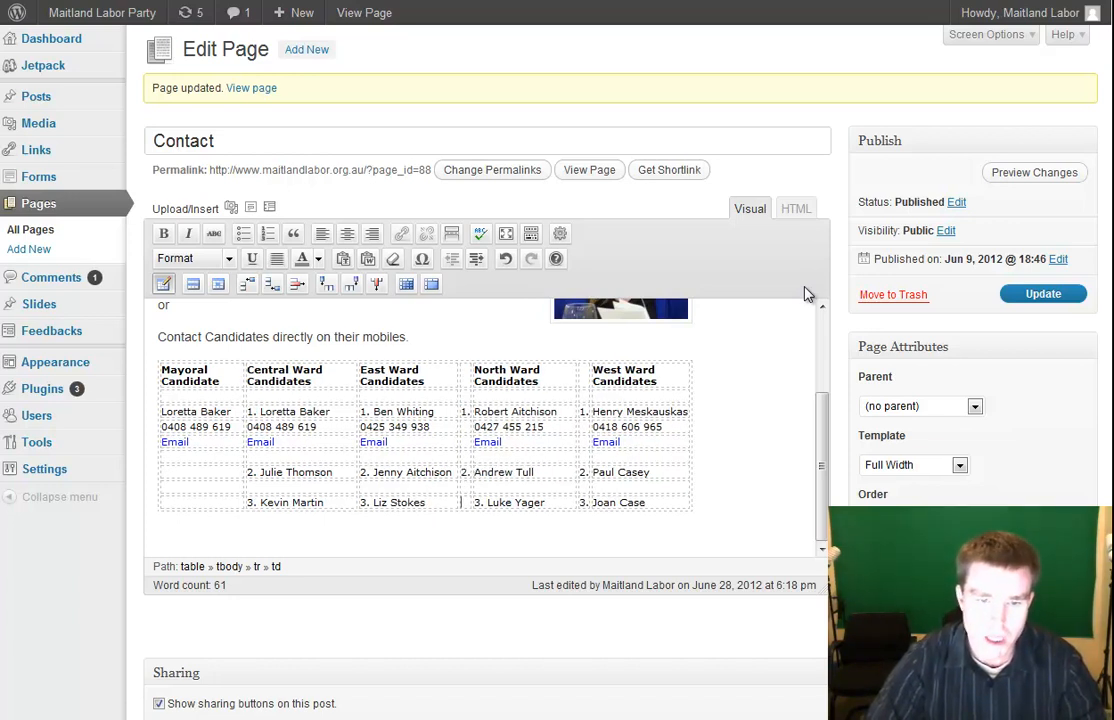
key("shift+Right")
key("ctrl+x")
key("Delete")
key("Left")
key("ctrl+v")
Insert a column before the East Ward column and move the first candidate's number "1." into it
left_click(361, 412)
key("shift+Right")
key("shift+Right")
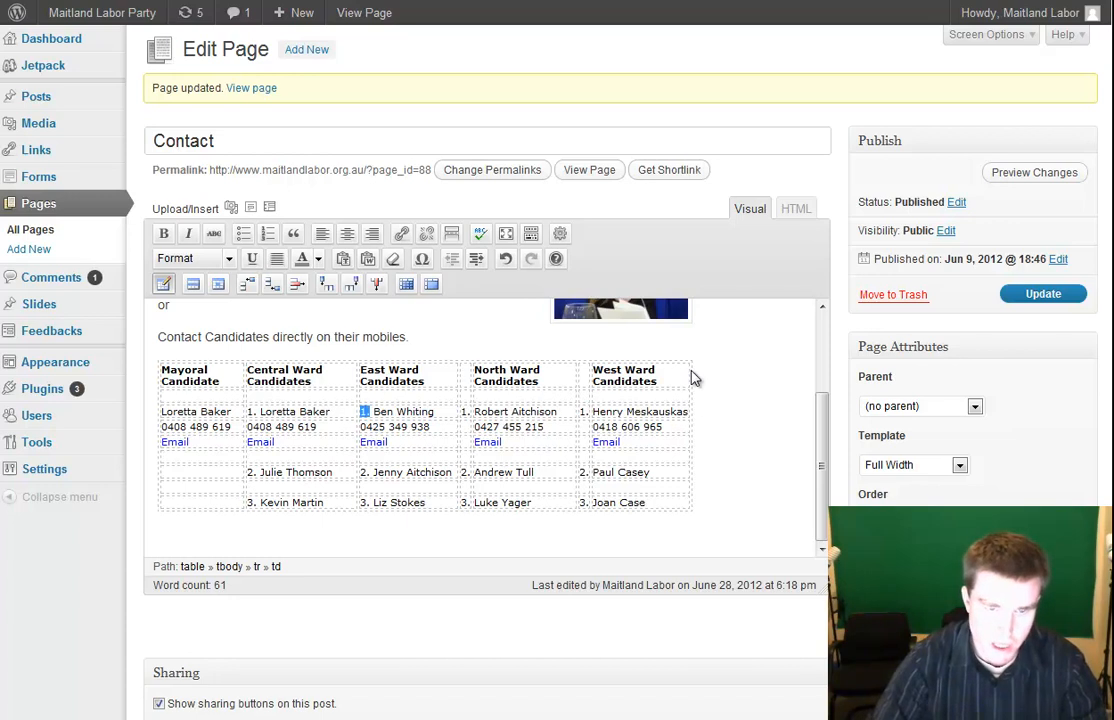
key("ctrl+x")
key("Delete")
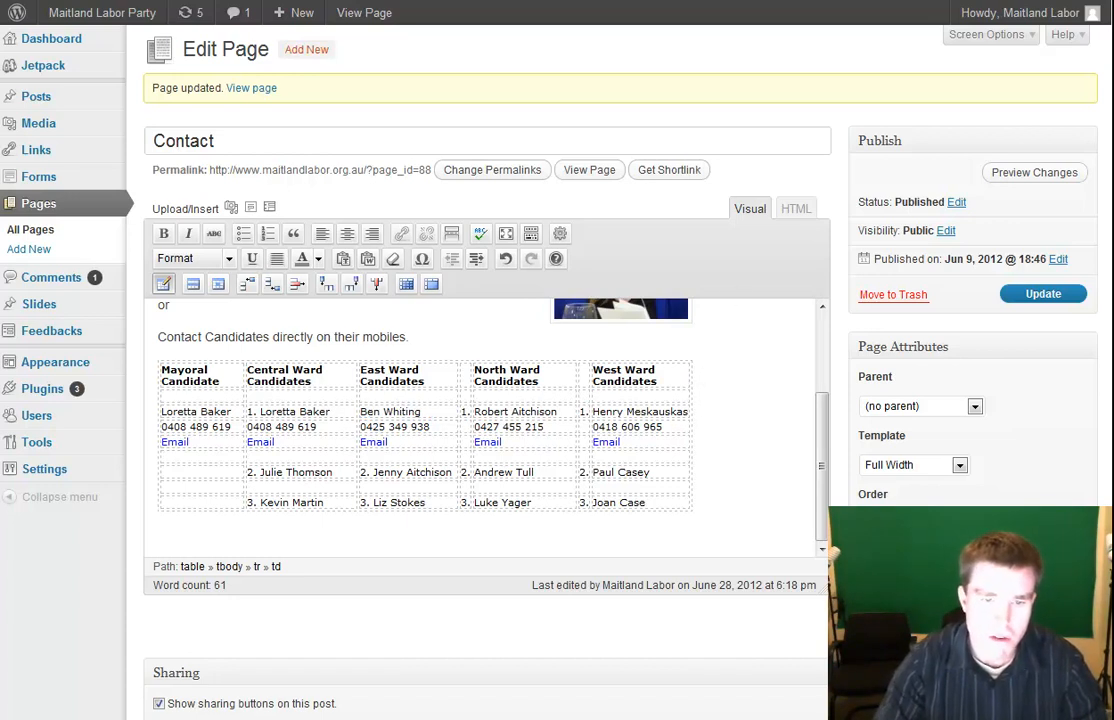
left_click(326, 286)
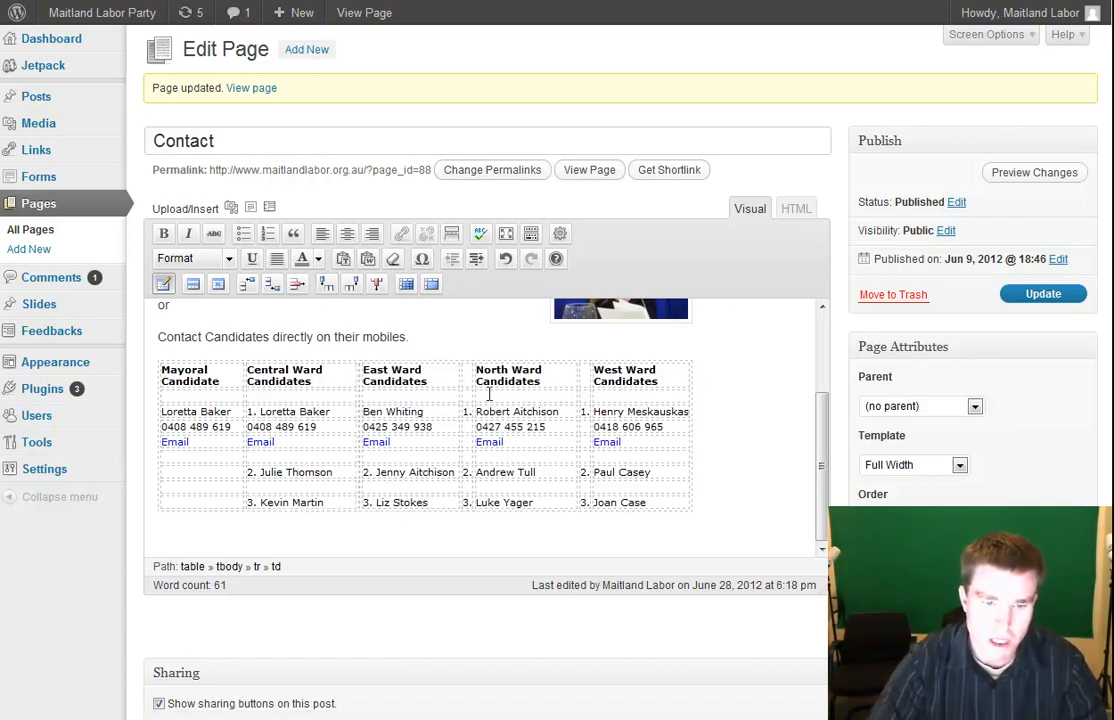
key("ctrl+v")
Move the East Ward numbers "2." and "3." from the candidate names into the new narrow column
key("shift+Right")
key("shift+Right")
key("ctrl+x")
key("ctrl+v")
key("Down")
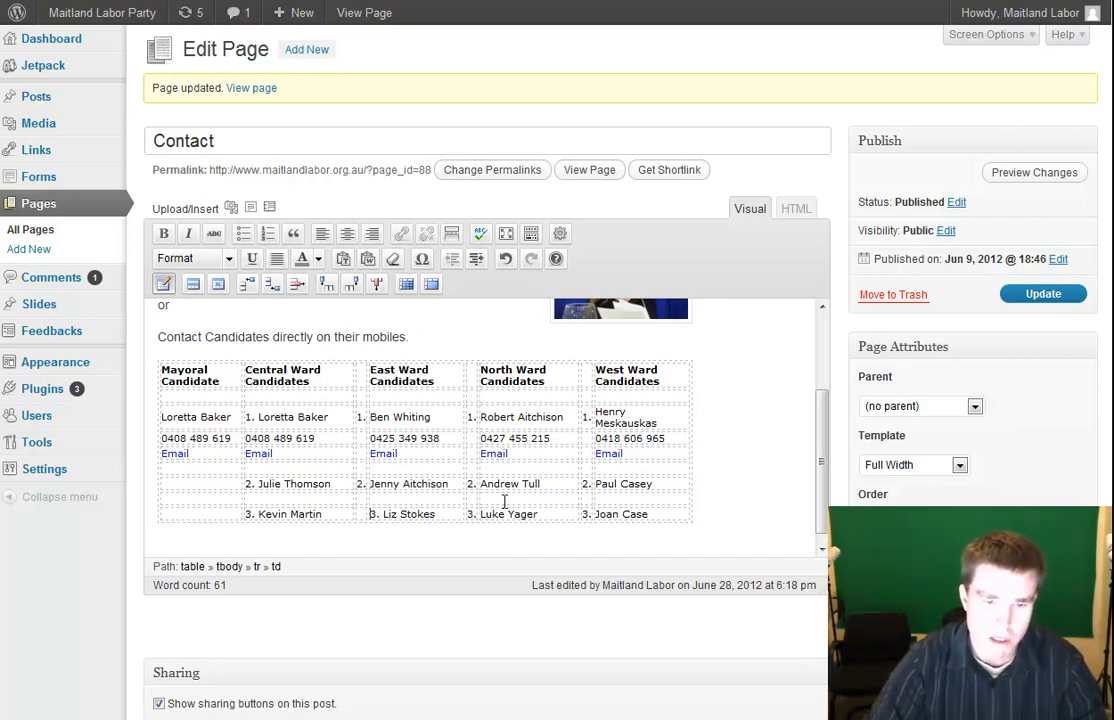
key("shift+Right")
key("shift+Right")
key("ctrl+x")
key("Left")
key("ctrl+v")
Insert a column before the Central Ward column and move the first candidate's number "1." into it
left_click(249, 420)
key("shift+Right")
key("shift+Right")
key("ctrl+x")
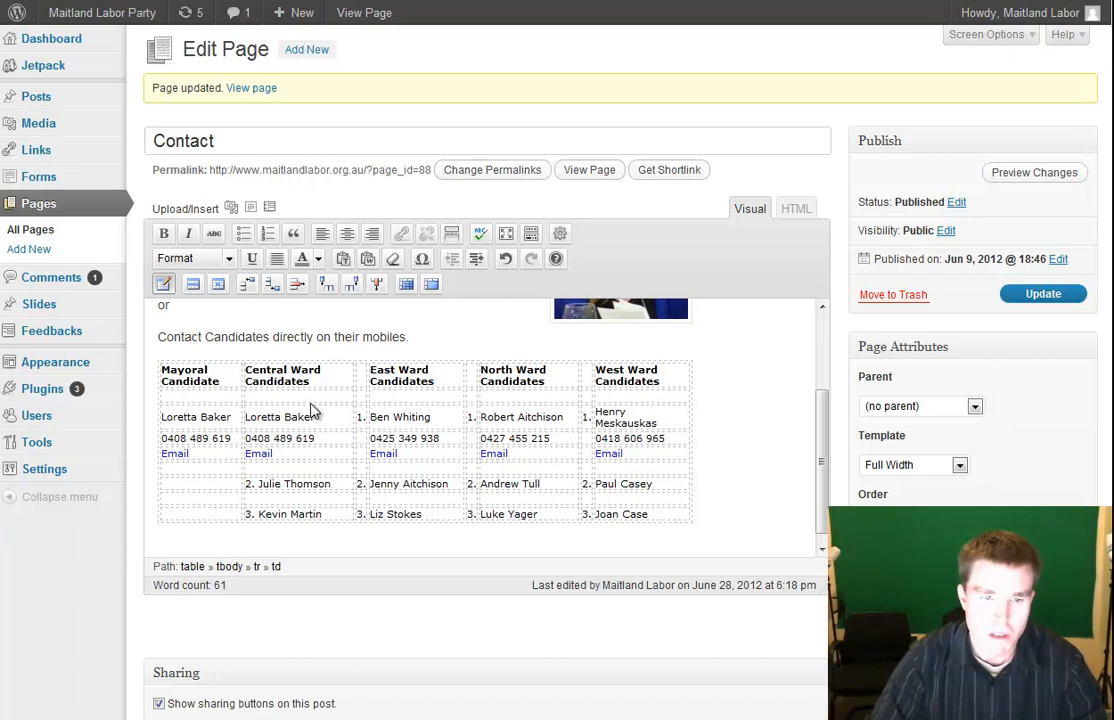
left_click(247, 284)
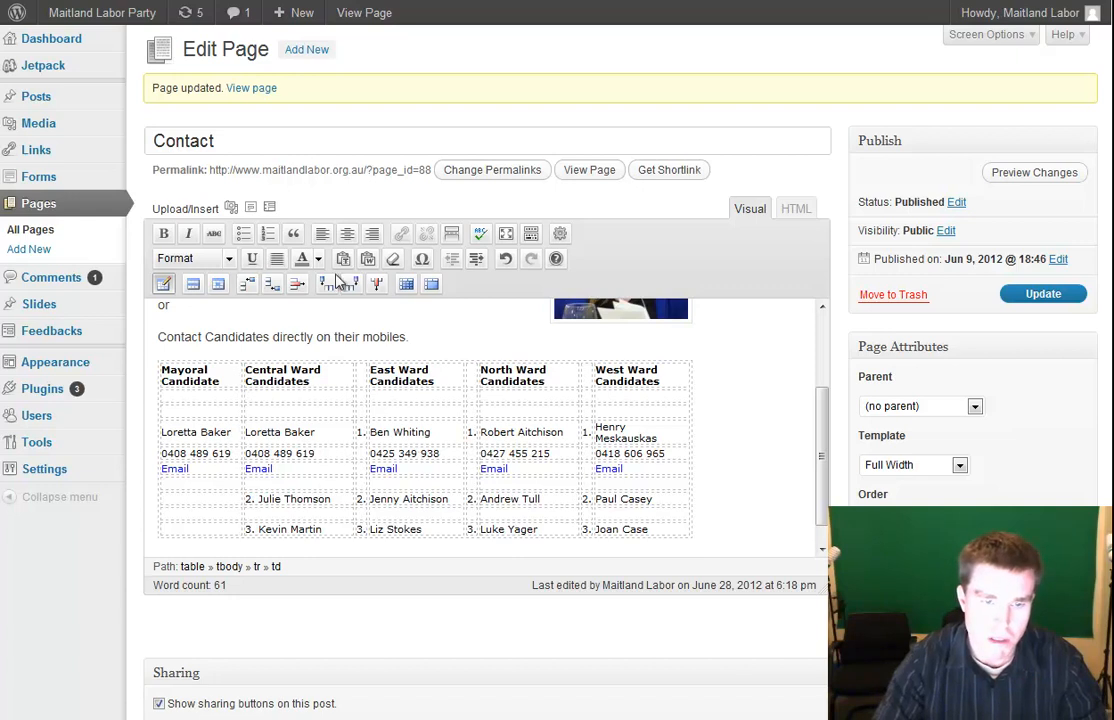
left_click(298, 285)
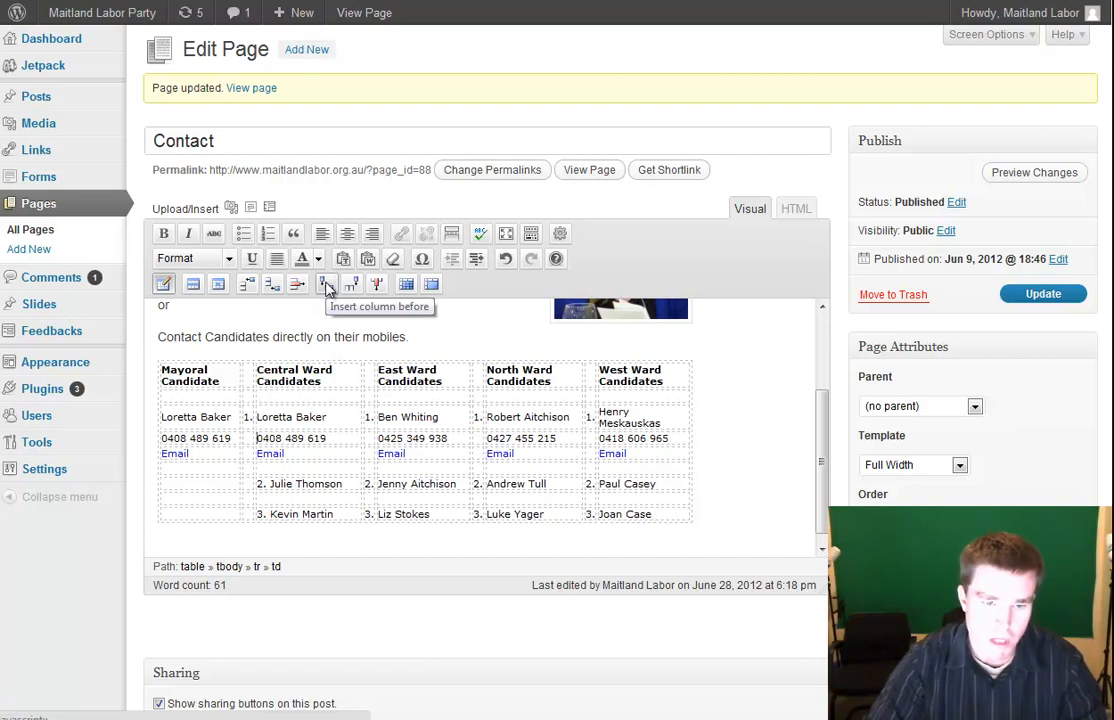
Move the Central Ward numbers "2." and "3." from the candidate names into the new narrow column
key("BackSpace")
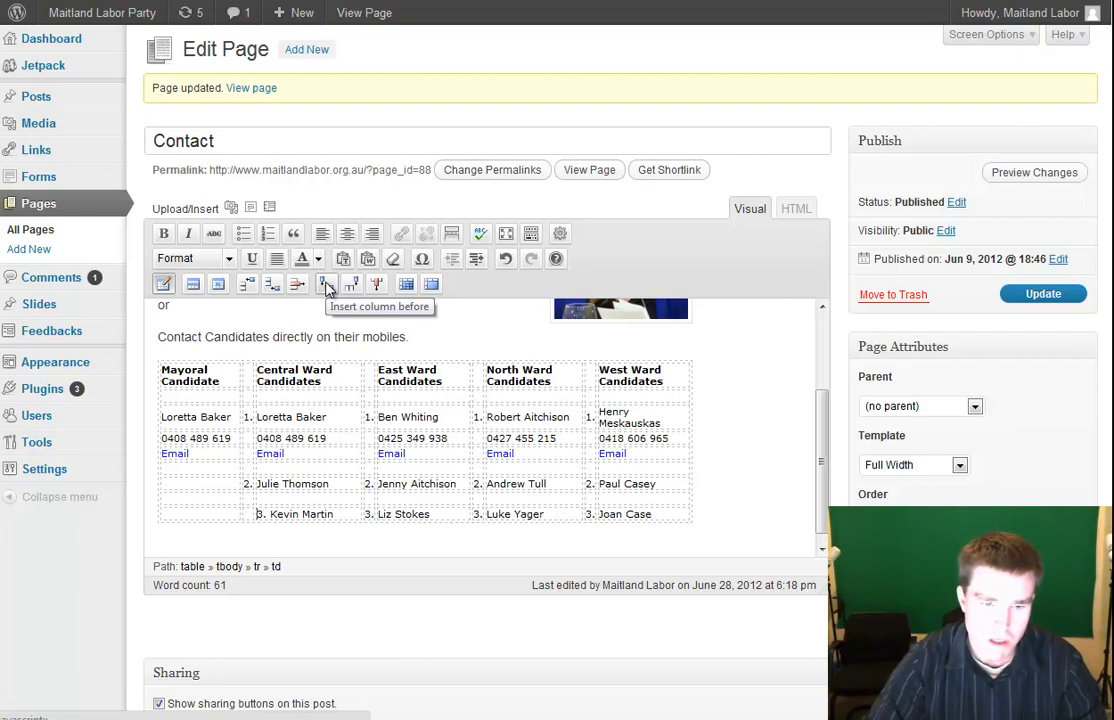
key("BackSpace")
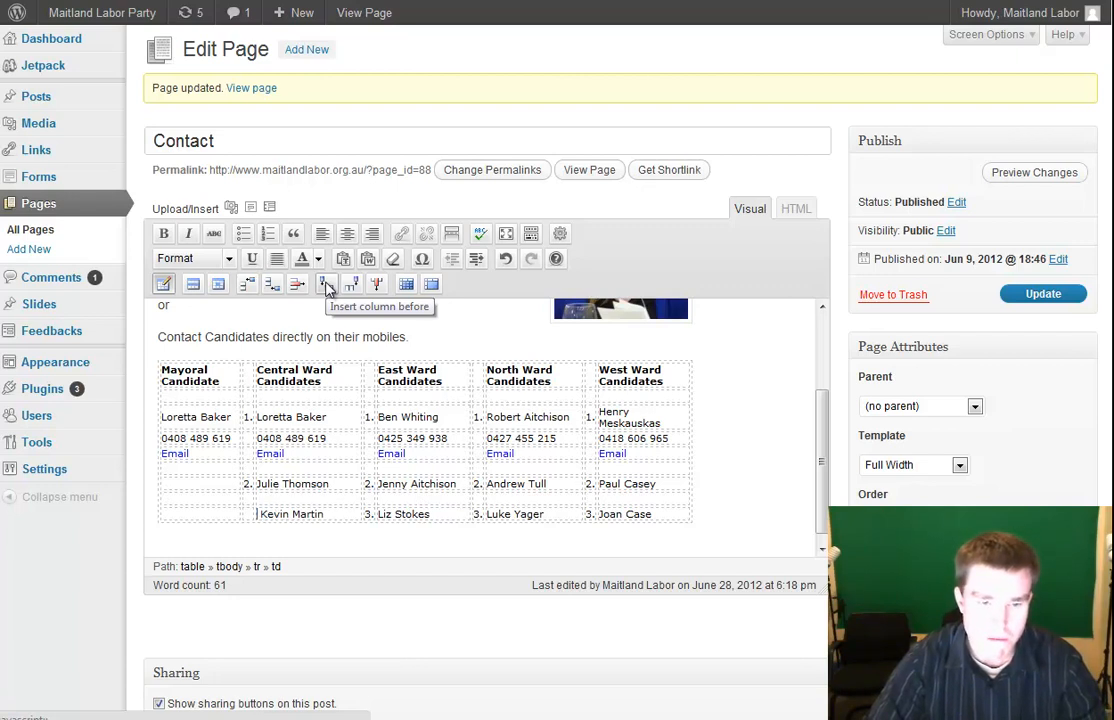
key("ctrl+z")
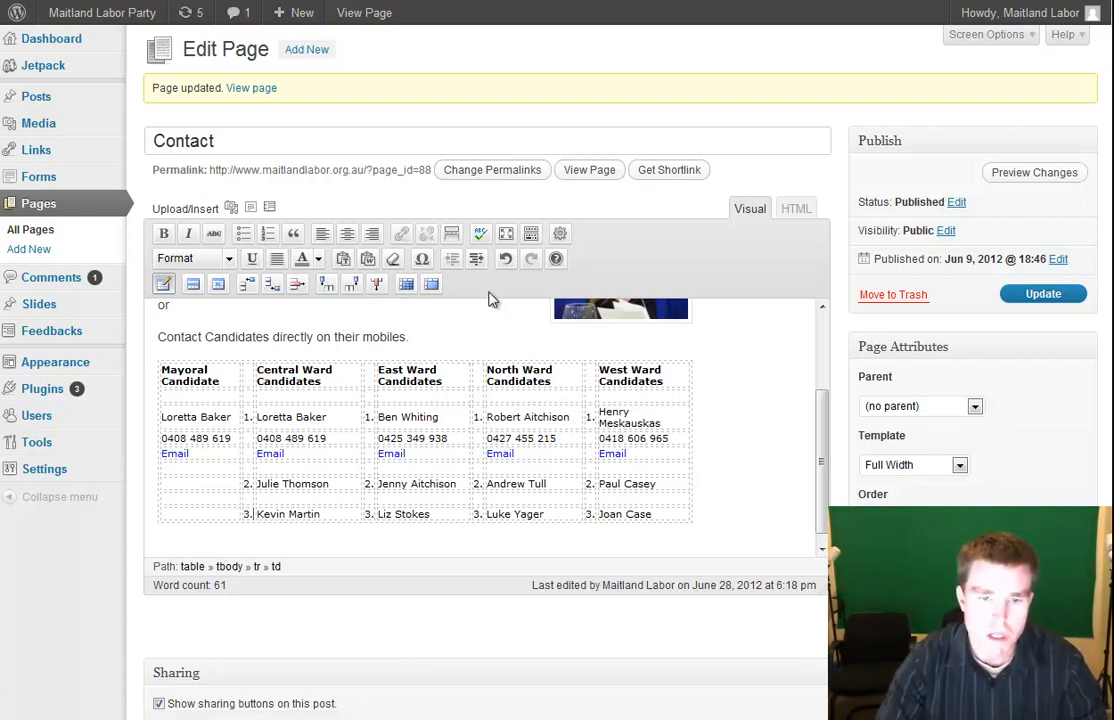
Update the Contact page, preview its candidate table with the separate number columns, and update the page again
left_click(1042, 293)
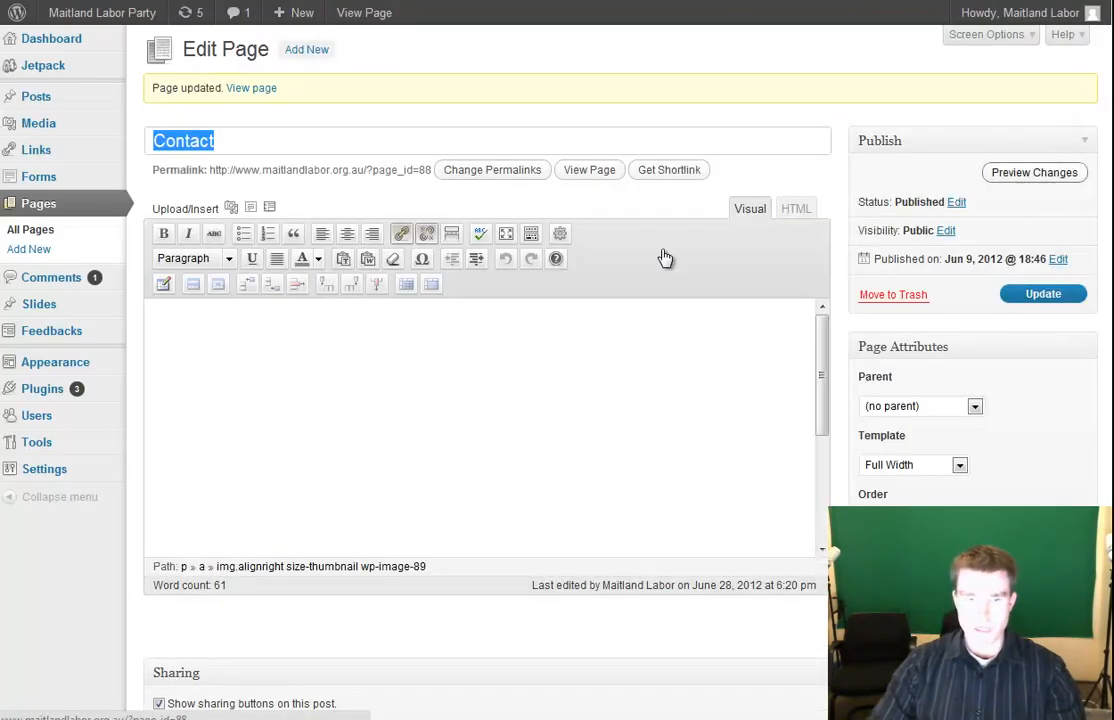
scroll(376, 492, "down", 3)
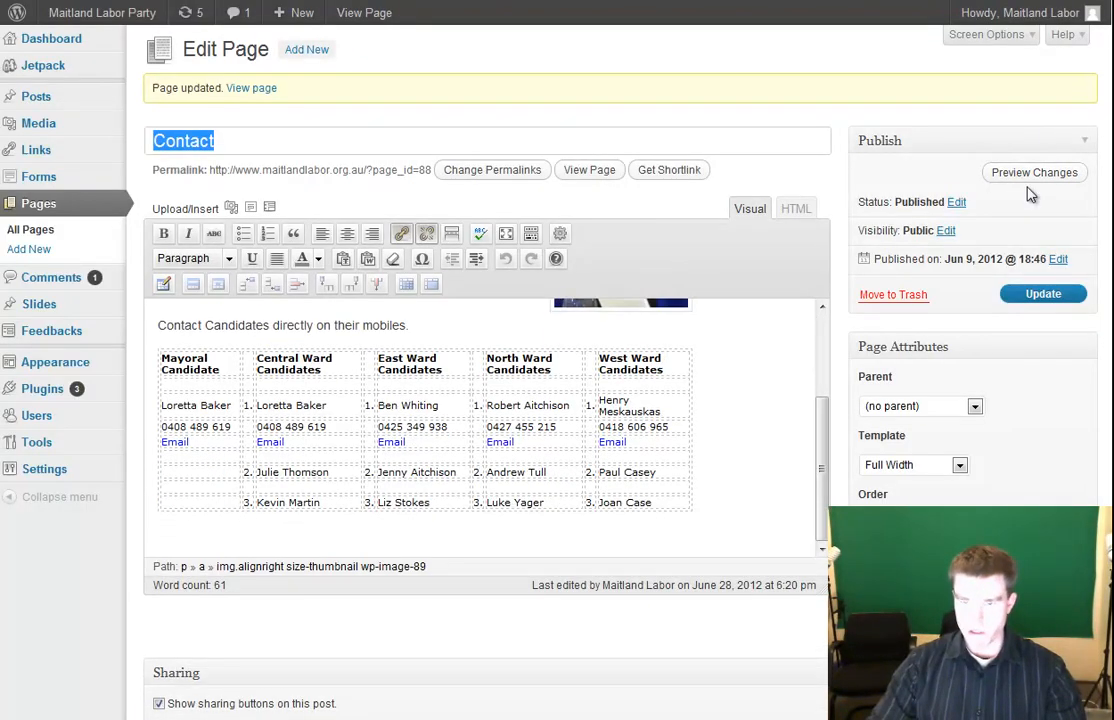
left_click(1000, 172)
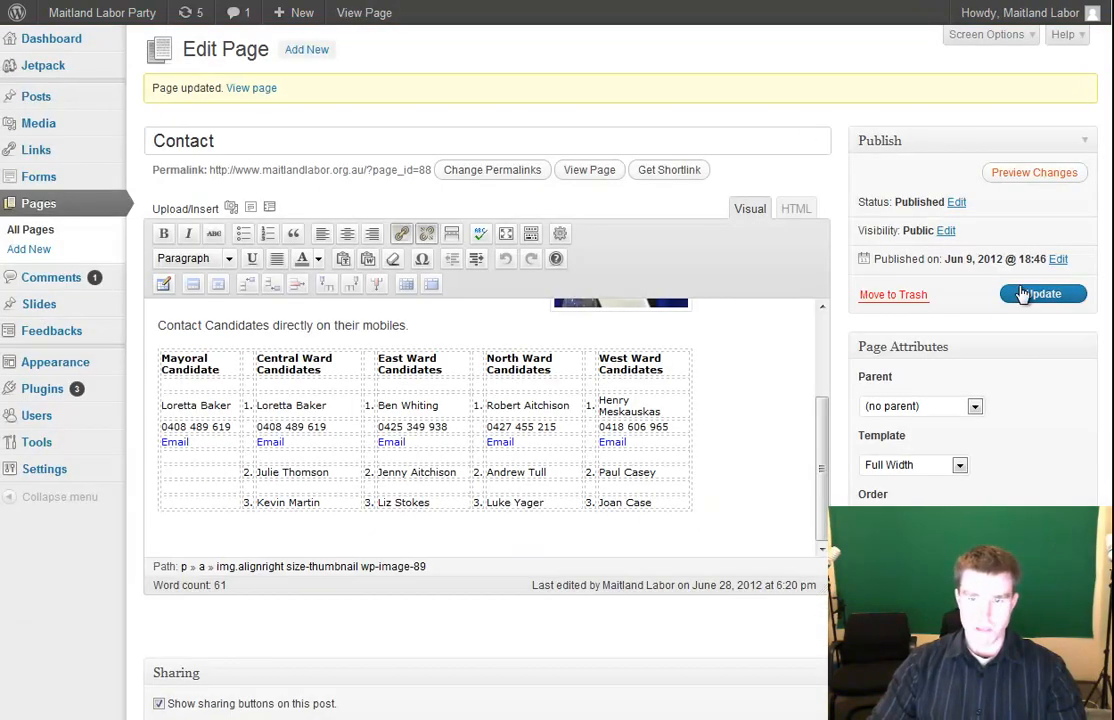
left_click(1043, 296)
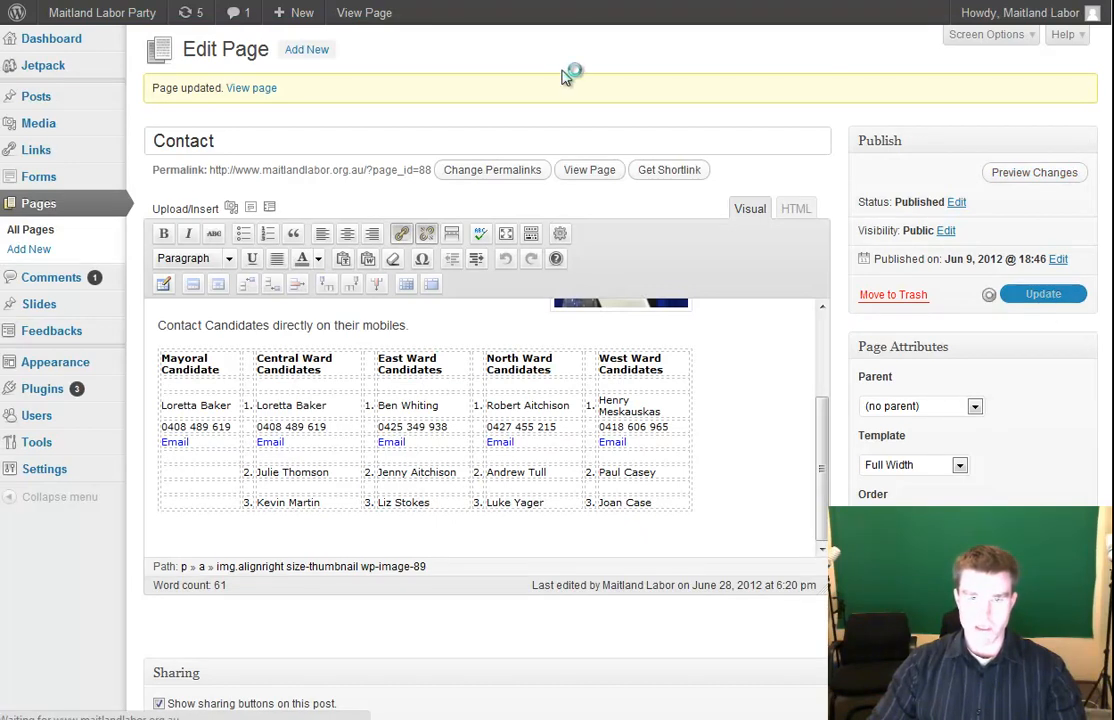